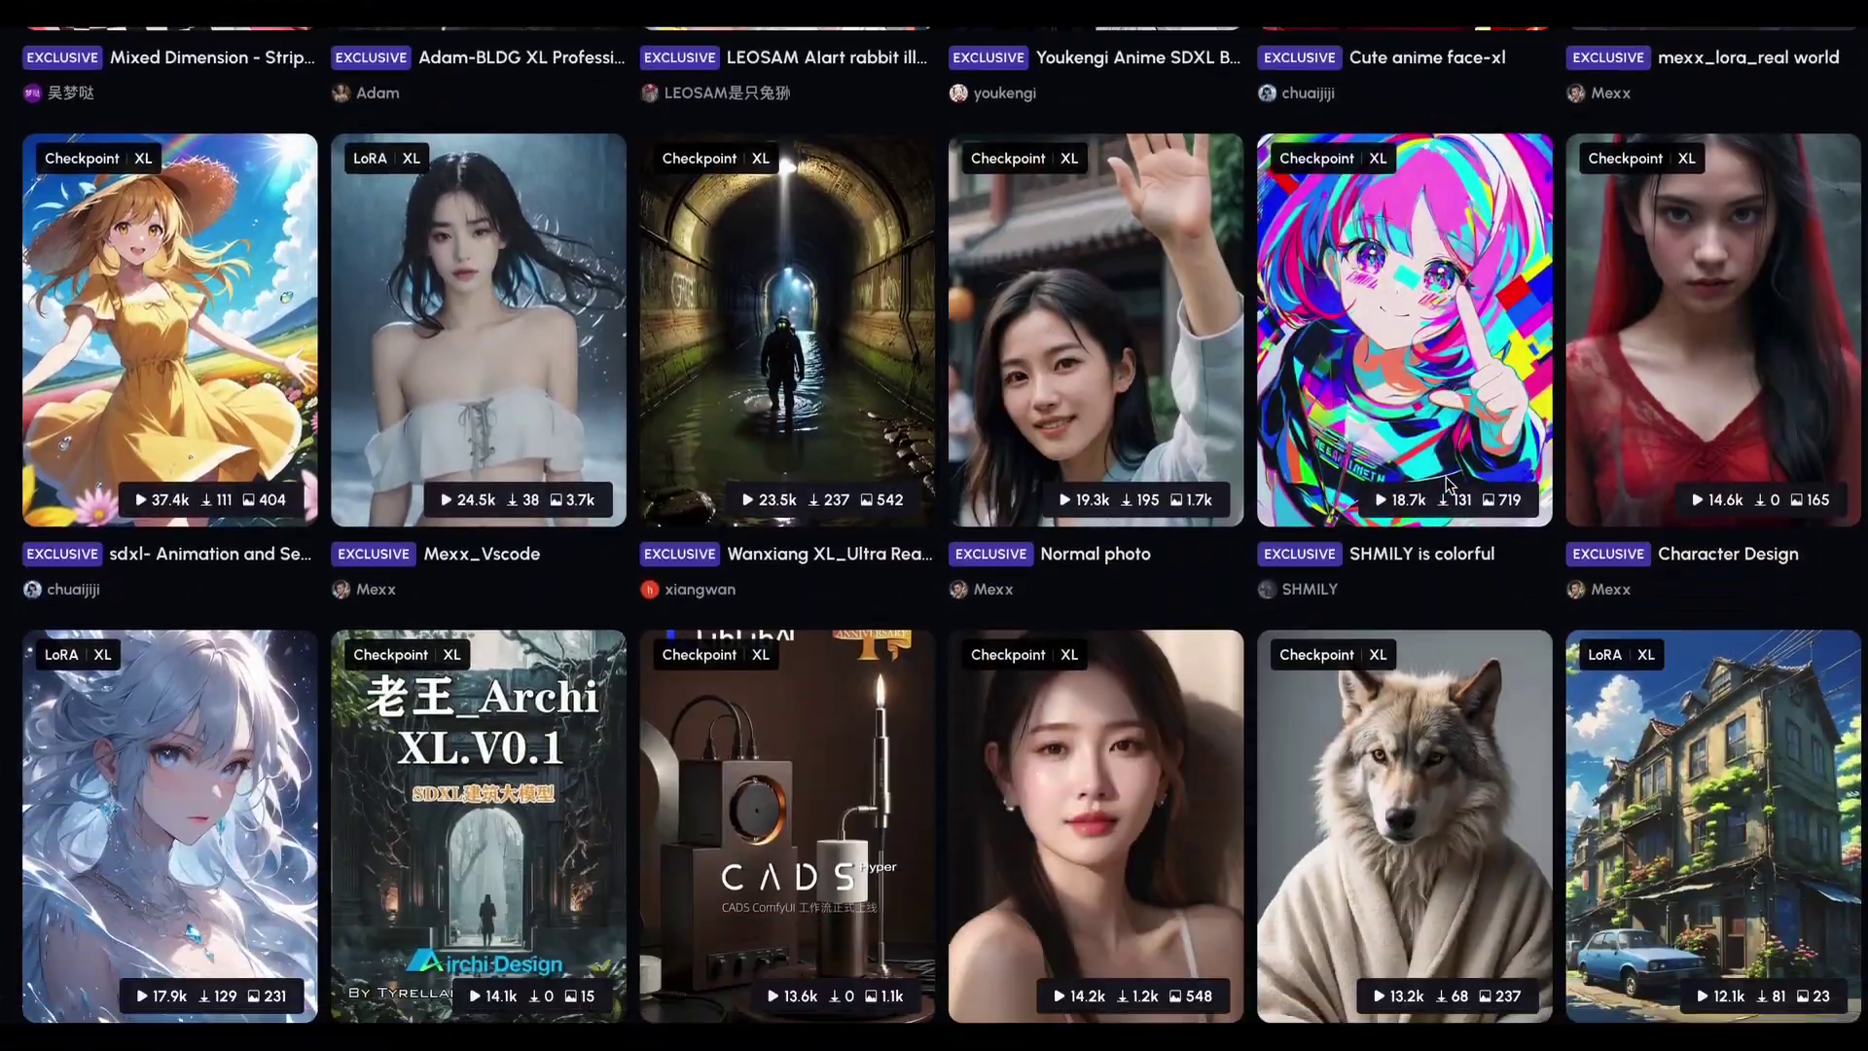
- Open the A1111 WebUI generator, then reveal more featured categories and the All Types model filter
{"action": "scroll", "coordinate": [1447, 484], "scroll_direction": "down", "scroll_amount": 10}
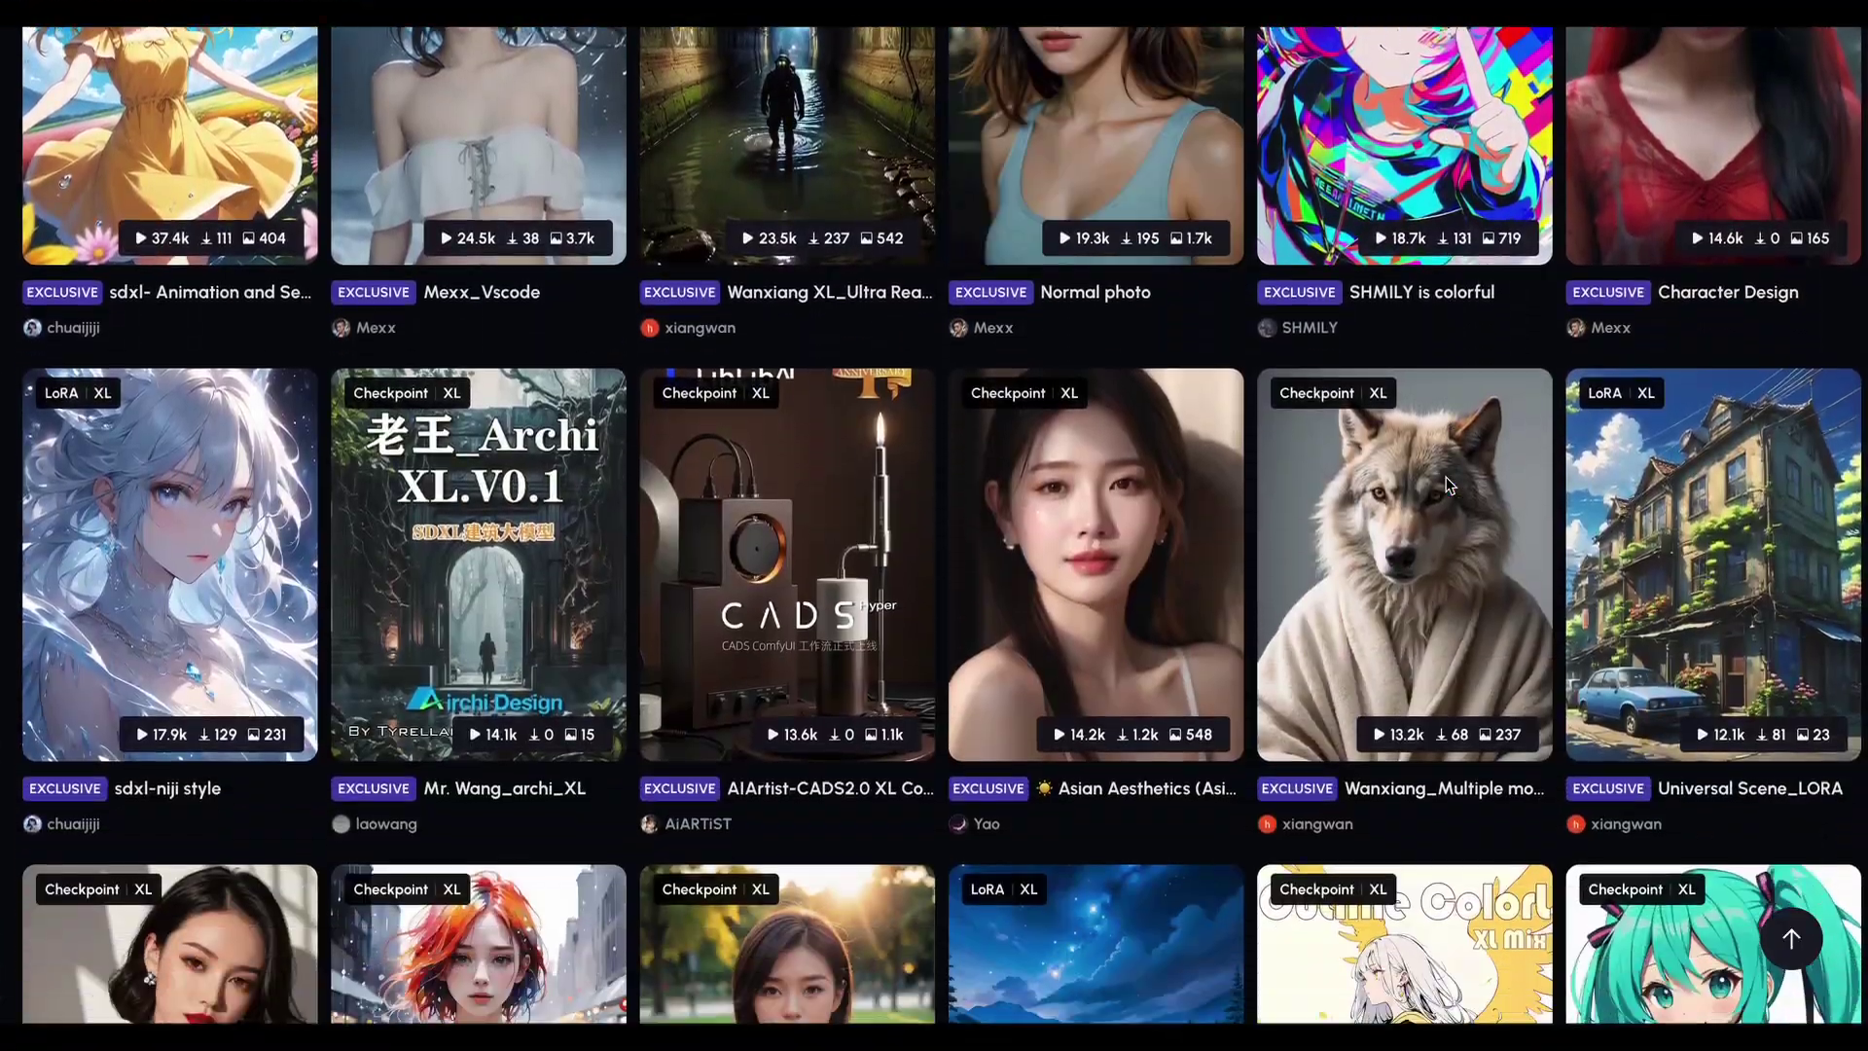
{"action": "scroll", "coordinate": [1447, 483], "scroll_direction": "down", "scroll_amount": 8}
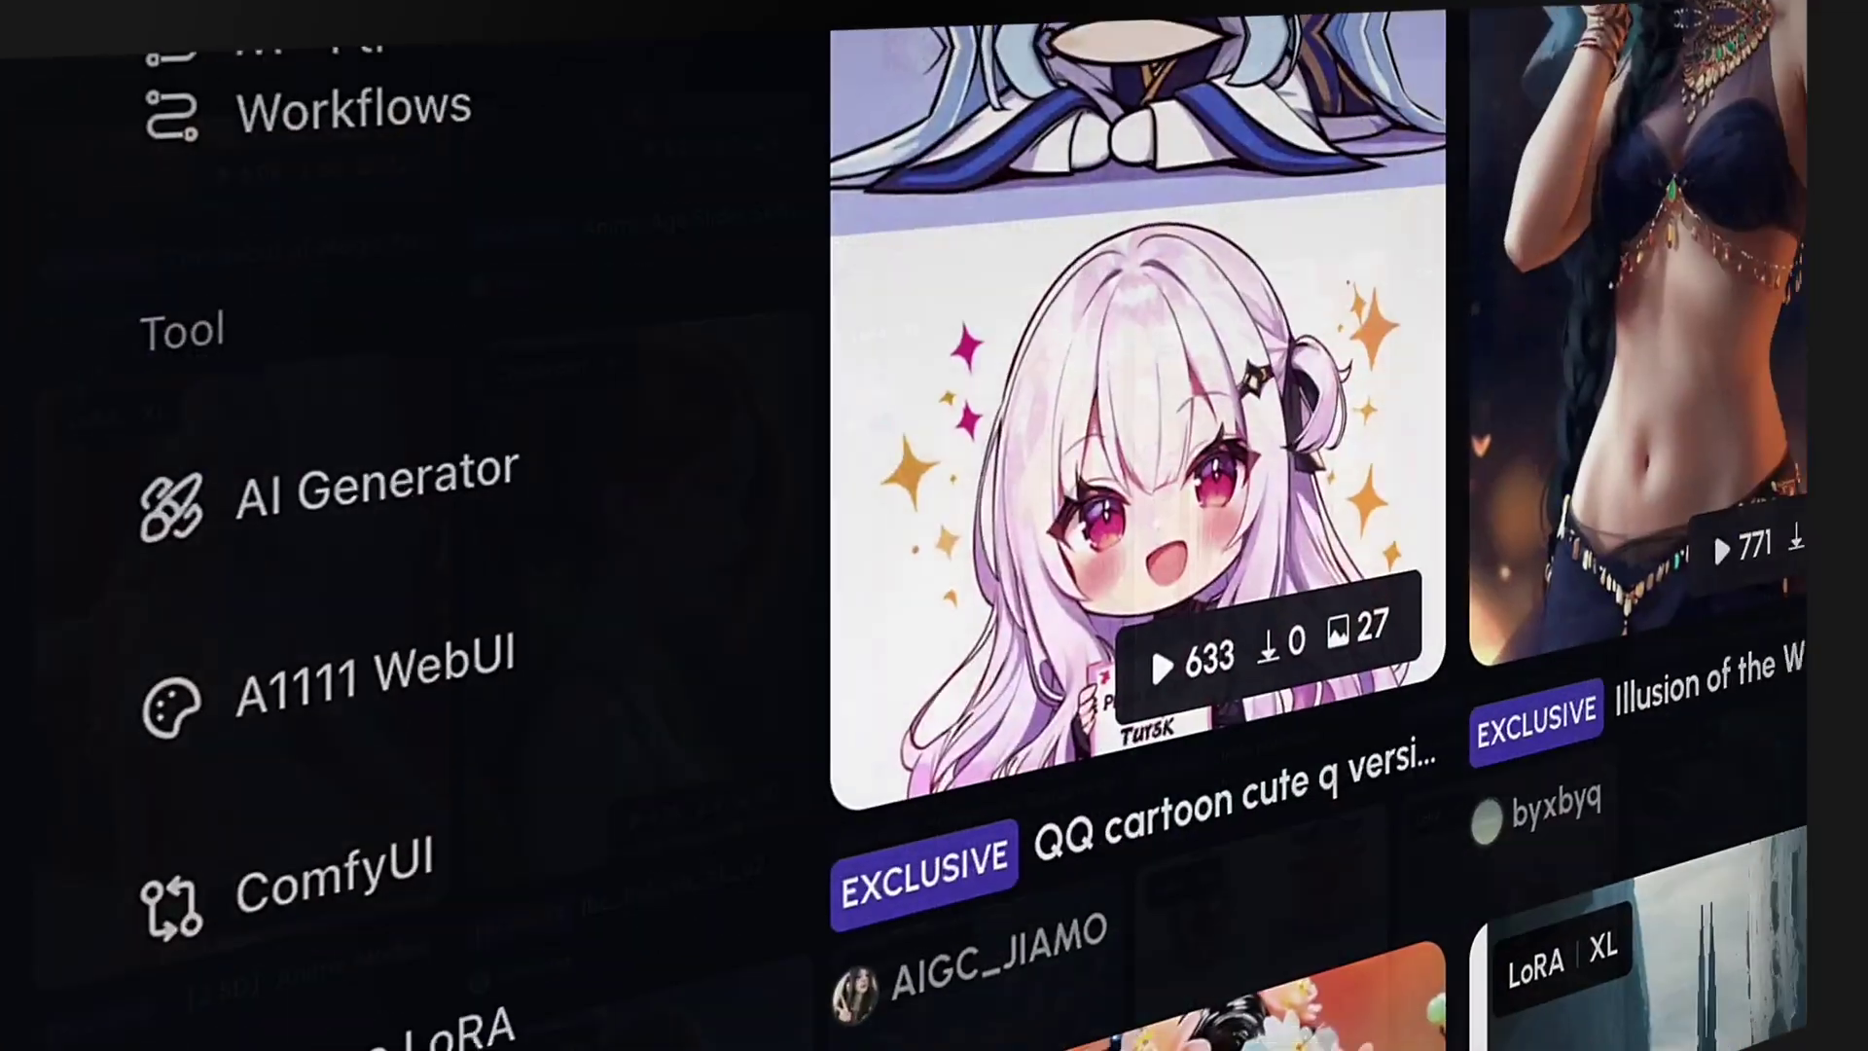
{"action": "left_click", "coordinate": [458, 596]}
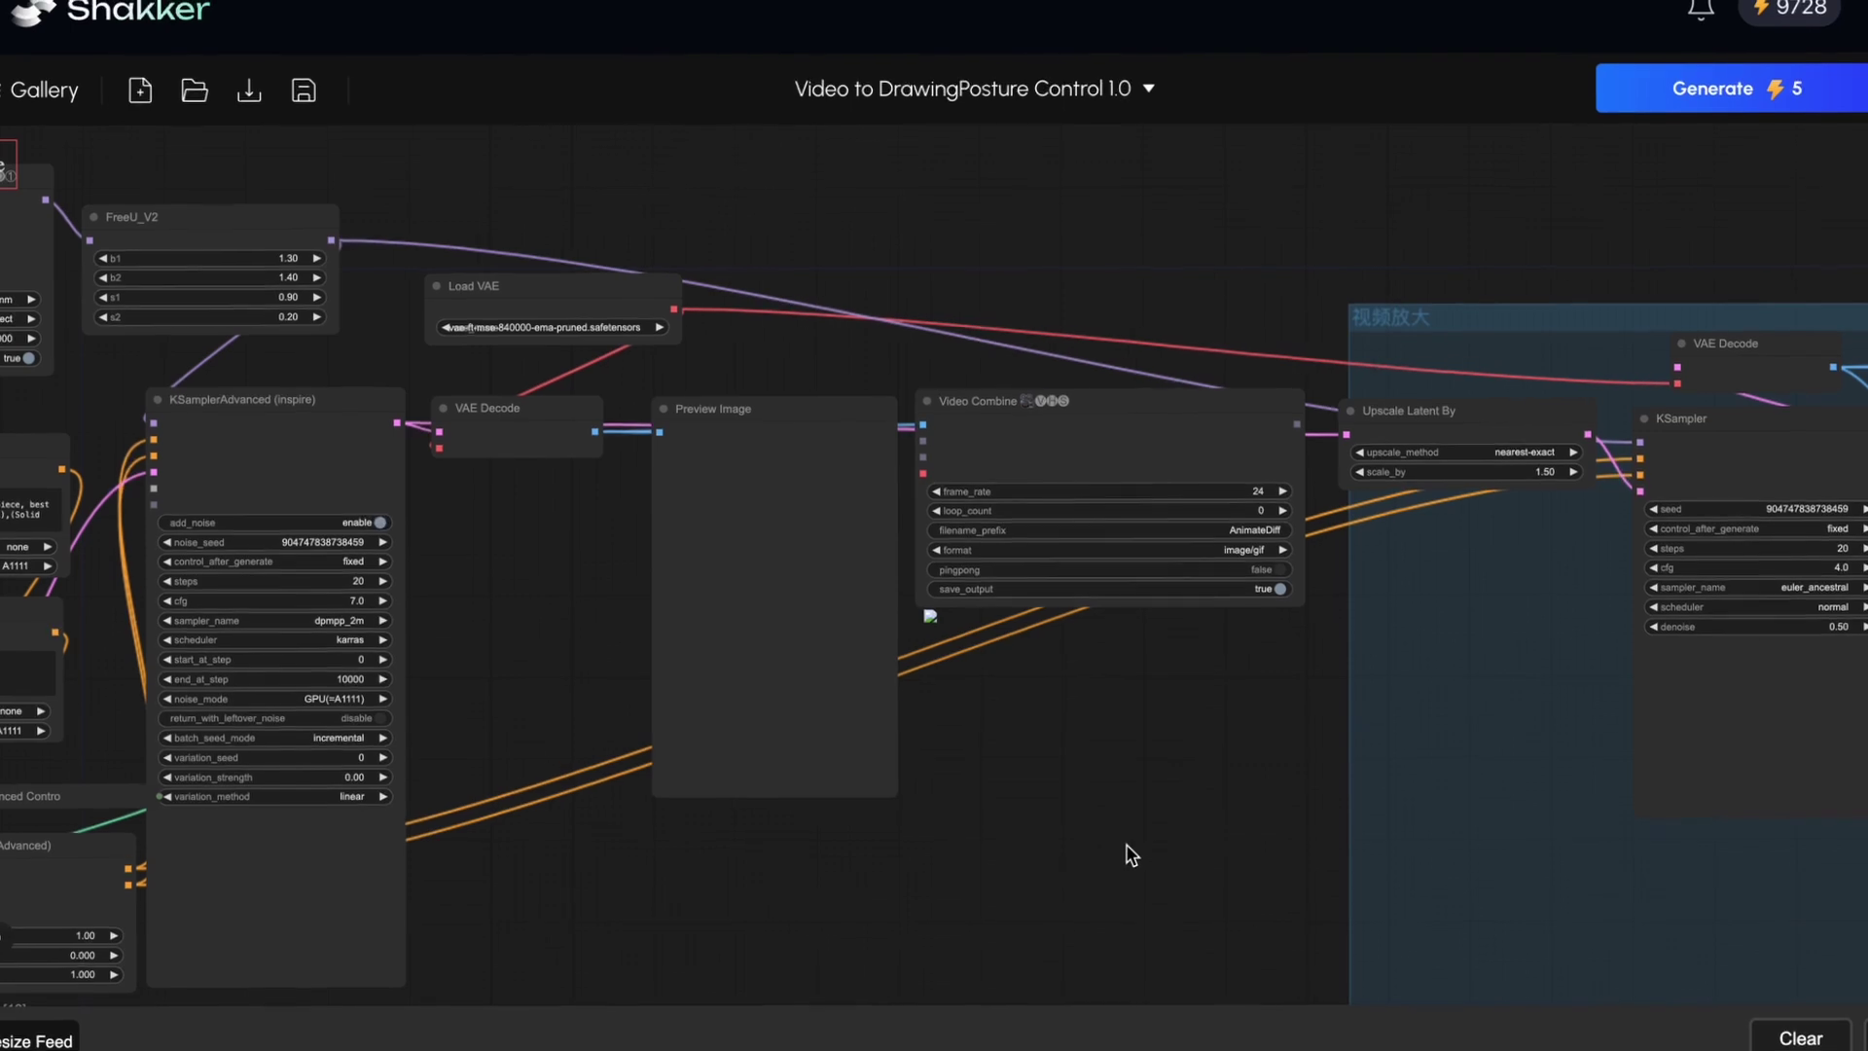
{"action": "left_click_drag", "start_coordinate": [1131, 854], "coordinate": [1357, 856]}
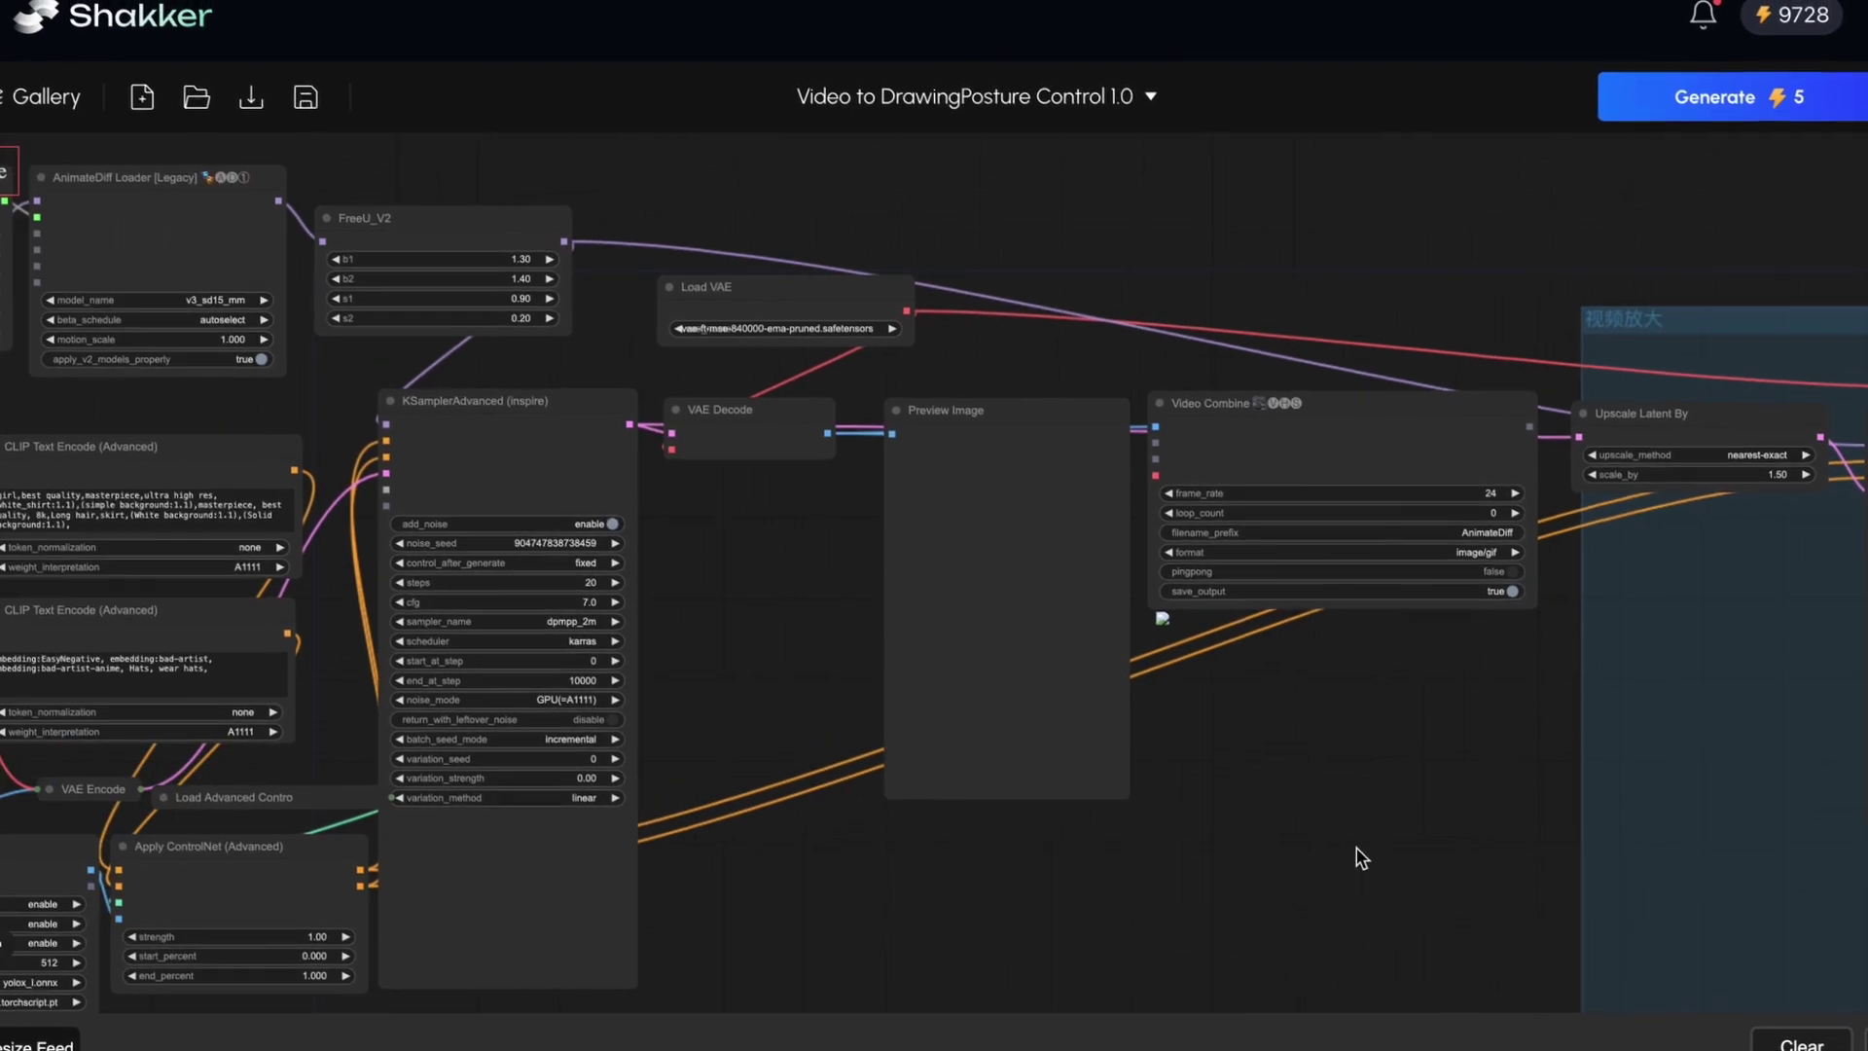
{"action": "scroll", "coordinate": [1085, 596], "scroll_direction": "up", "scroll_amount": 2}
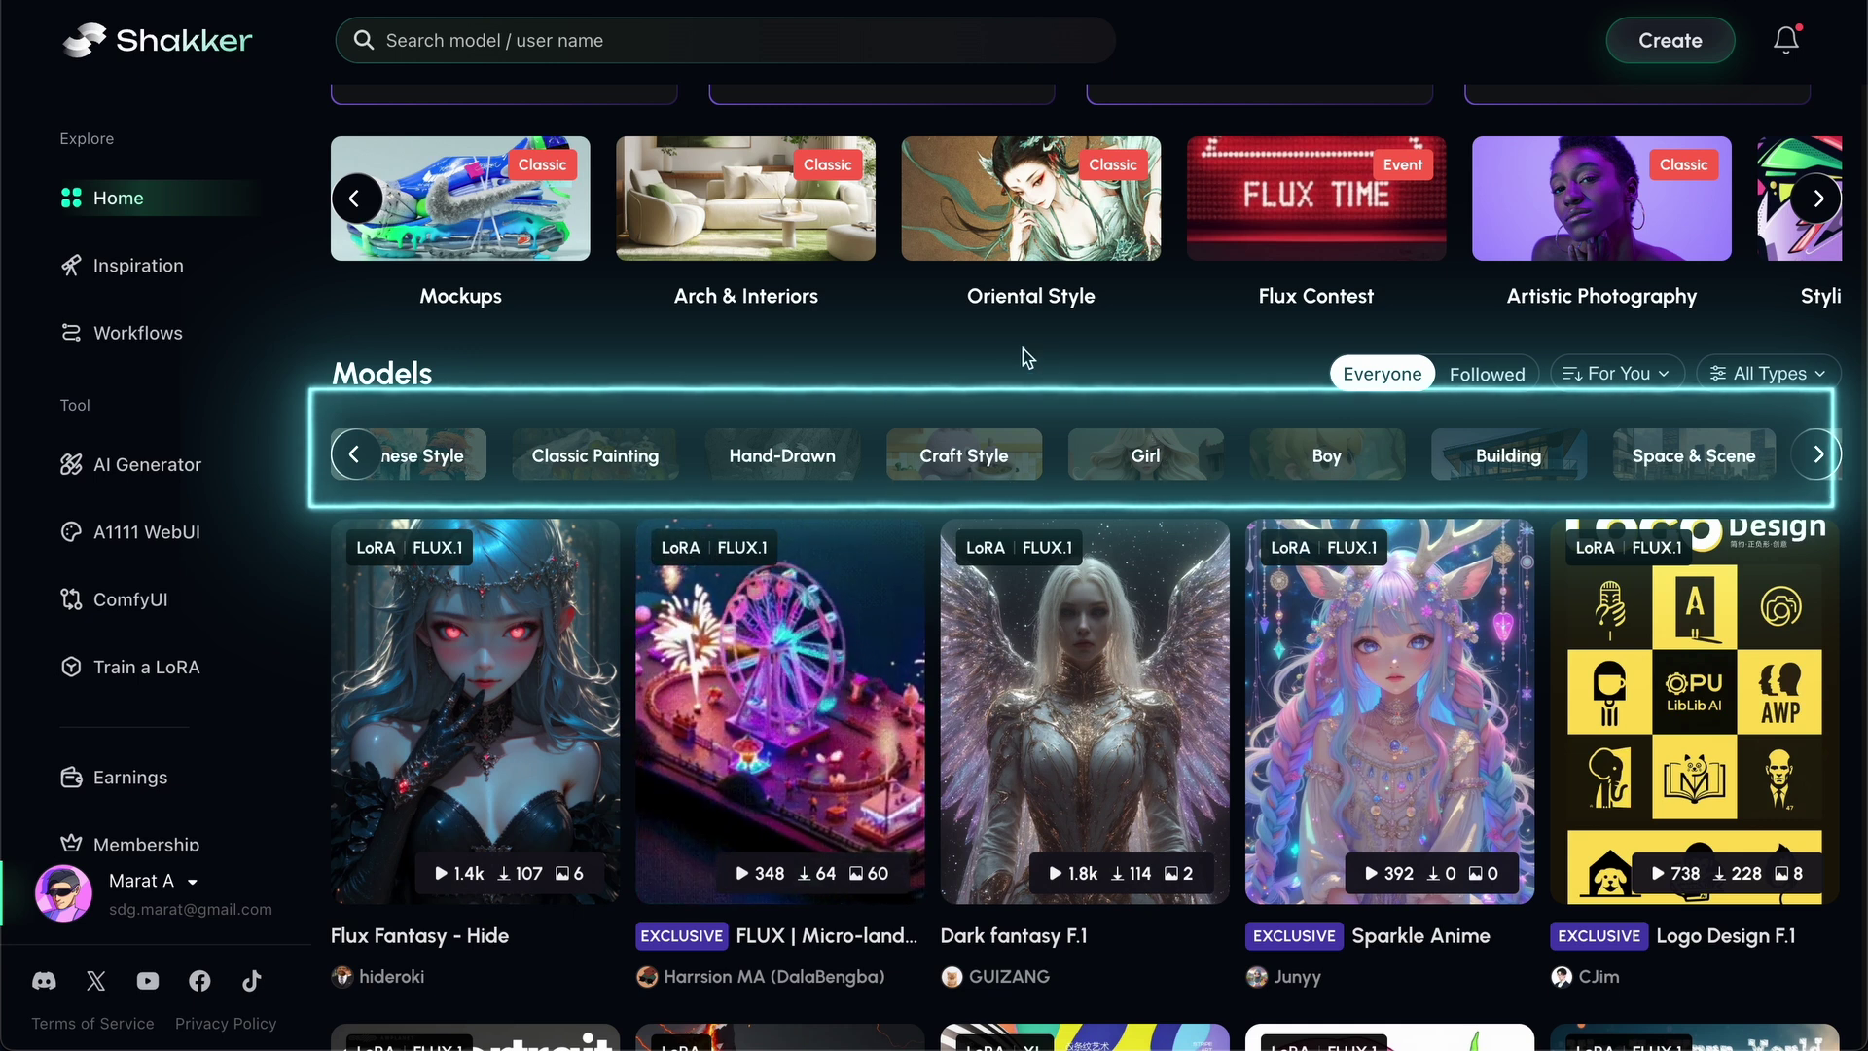
{"action": "left_click", "coordinate": [1824, 208]}
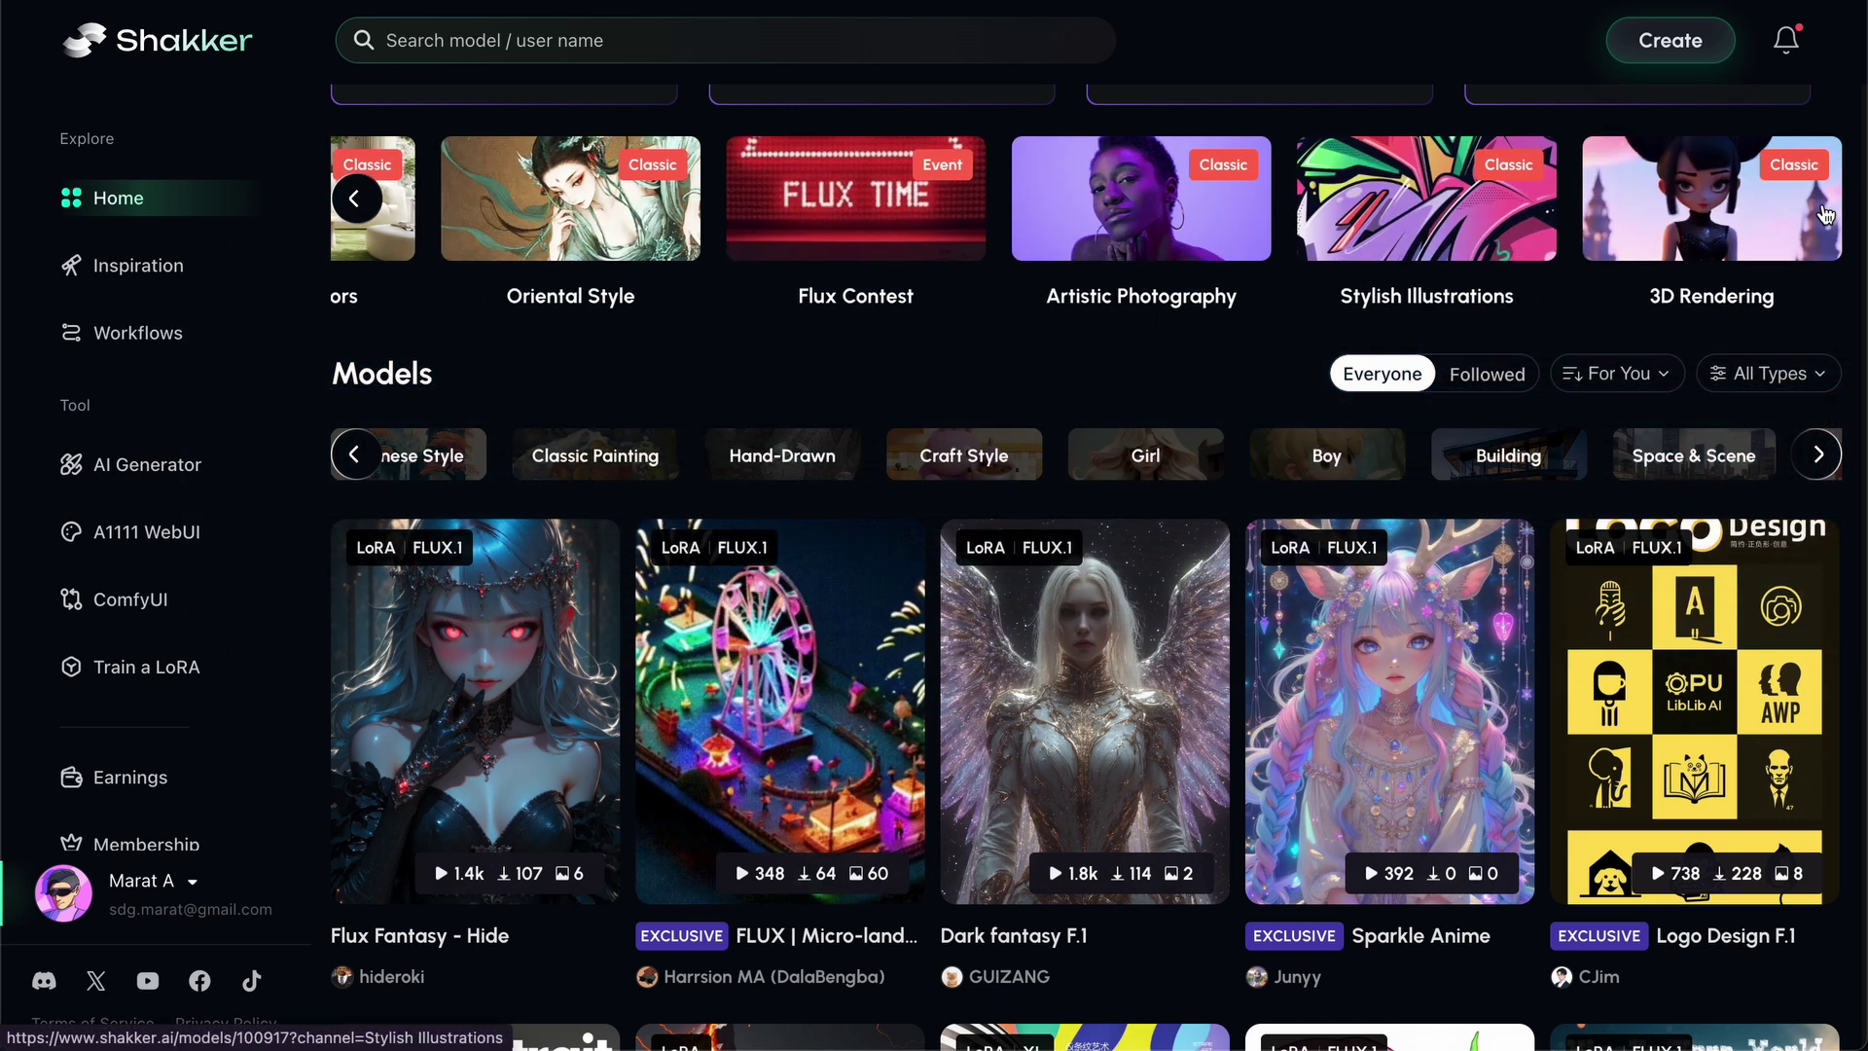
{"action": "left_click", "coordinate": [1744, 380]}
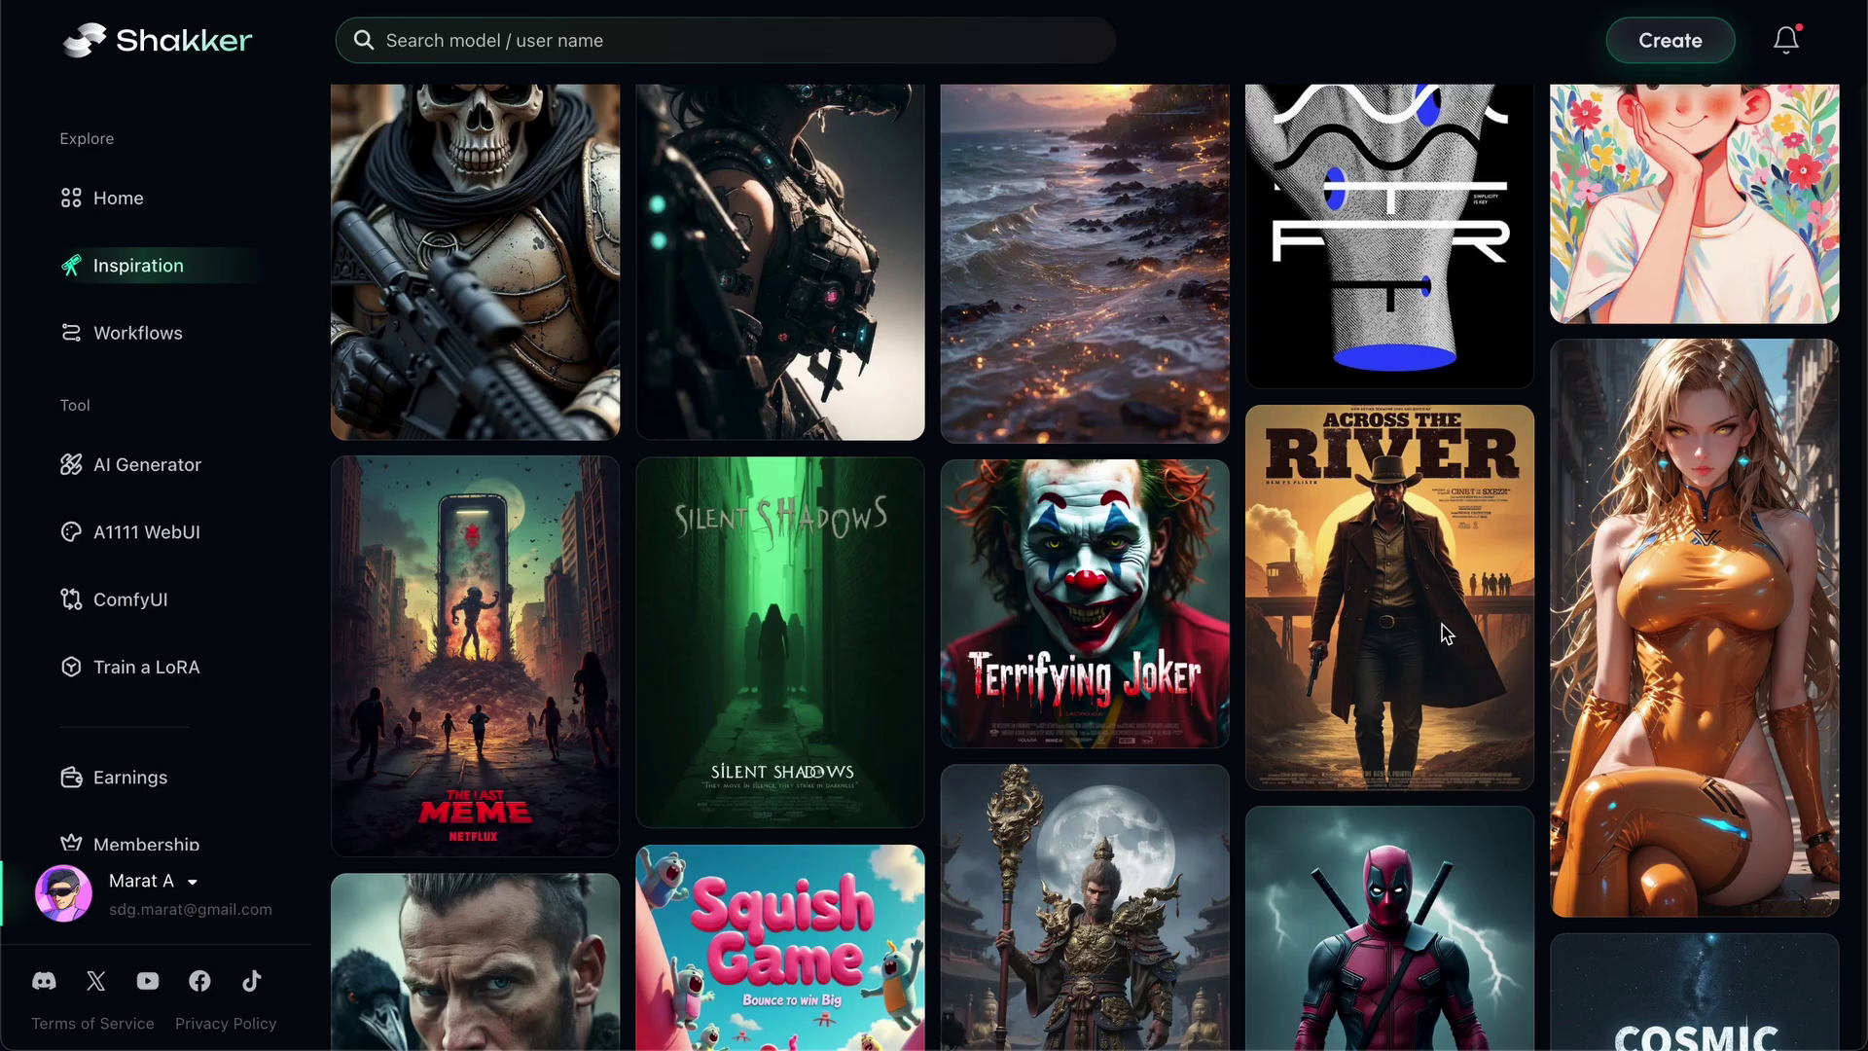
- Browse the Inspiration gallery and view the skull warrior image's prompt and FLUX 2 model details
{"action": "mouse_move", "coordinate": [1444, 636]}
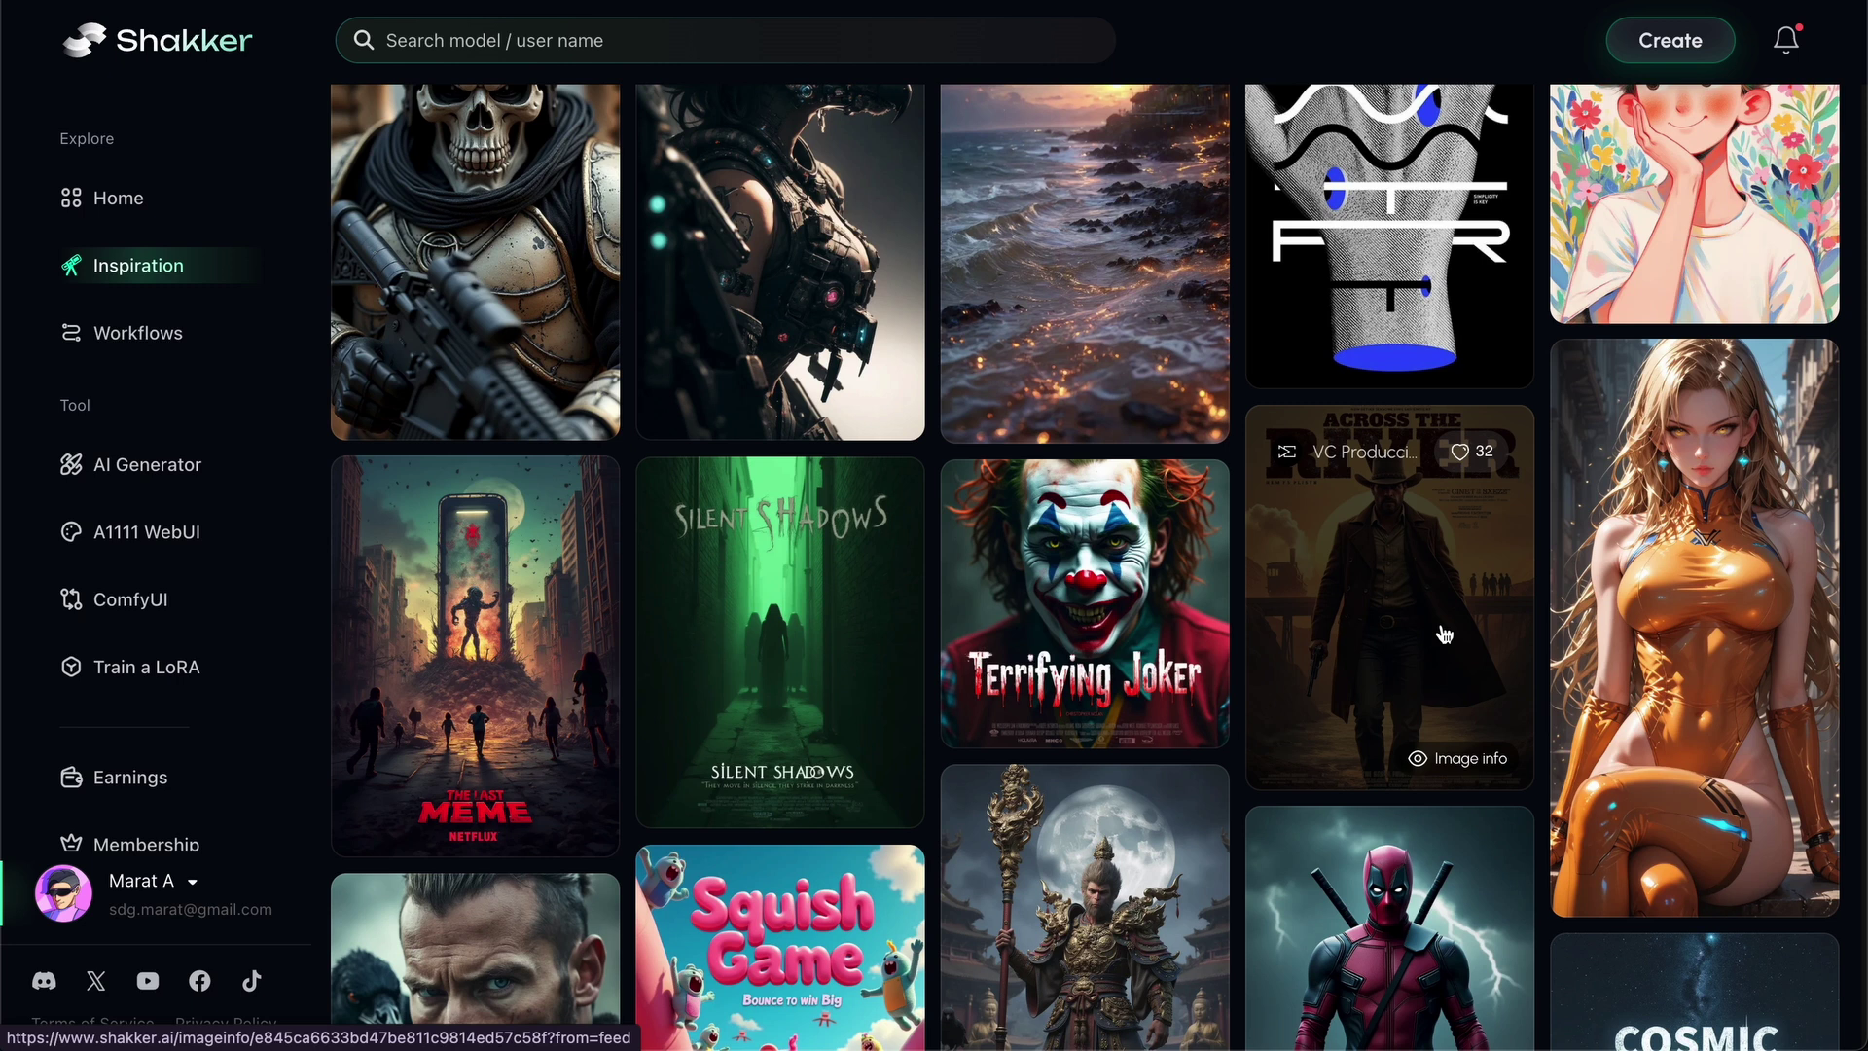
{"action": "scroll", "coordinate": [828, 632], "scroll_direction": "up", "scroll_amount": 8}
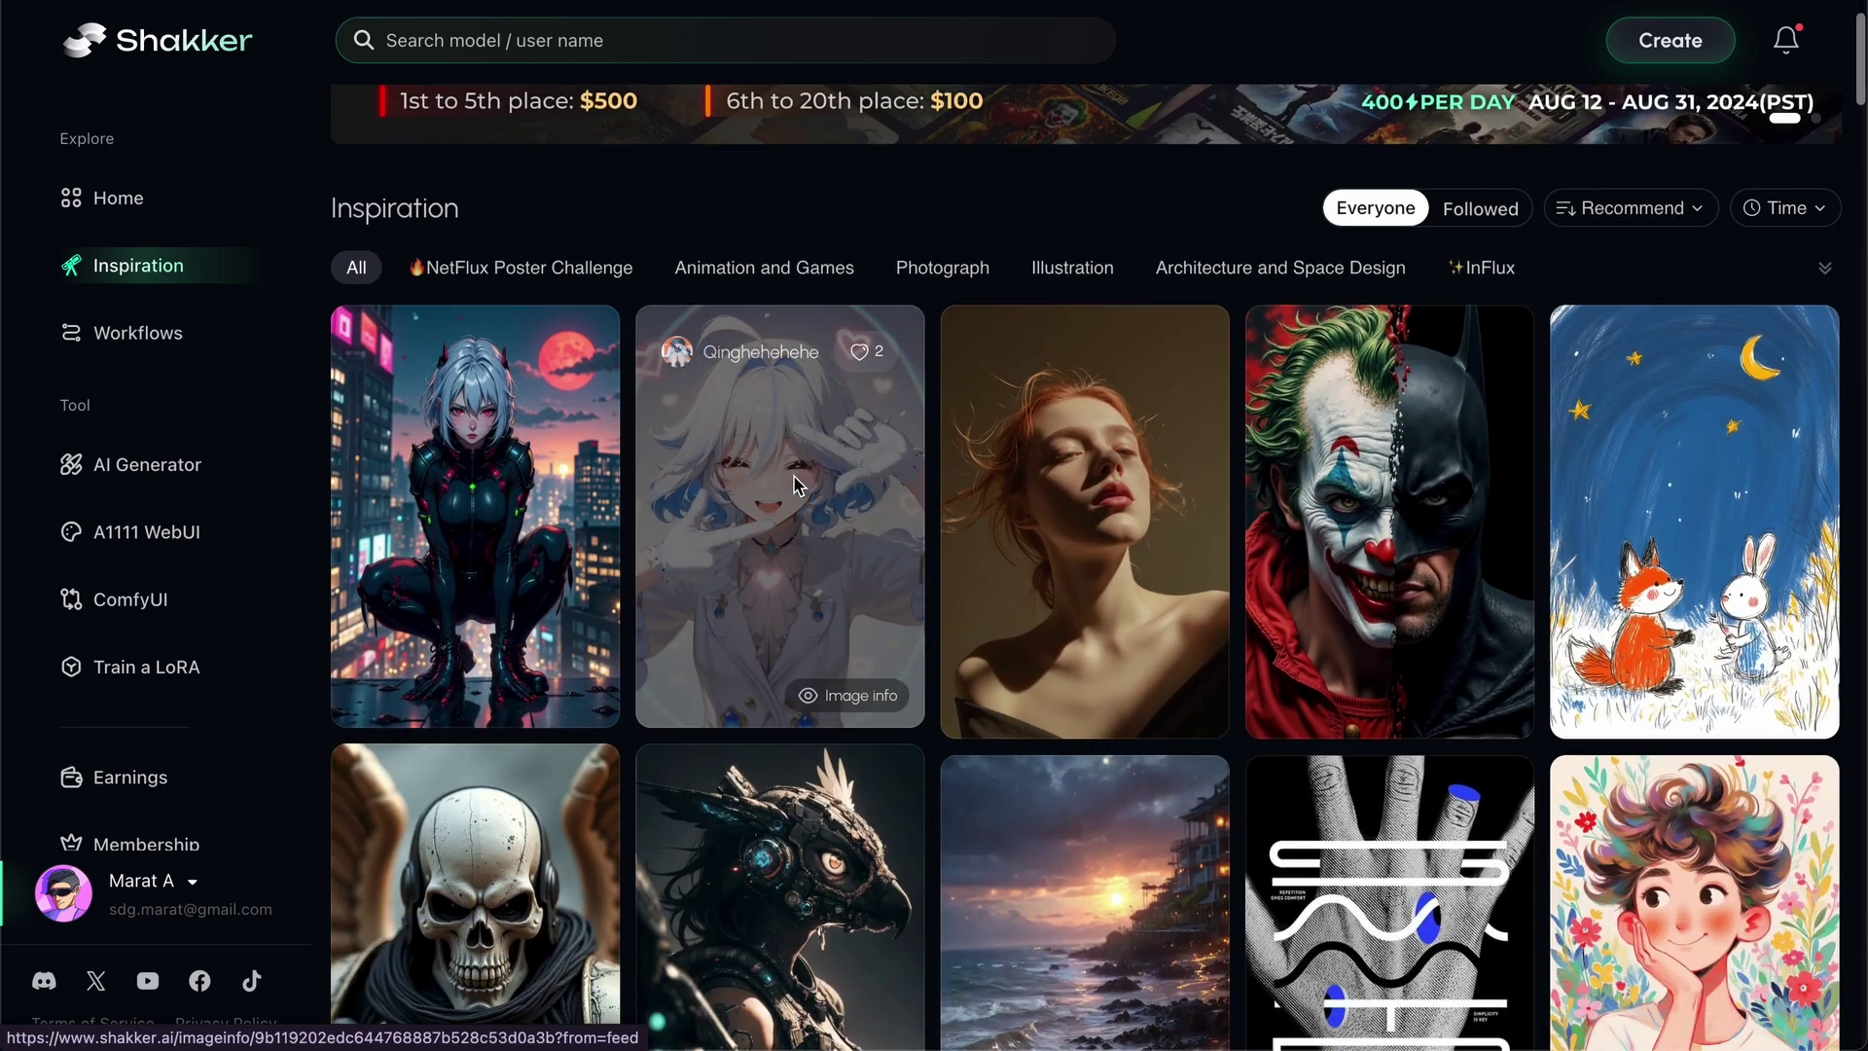
{"action": "scroll", "coordinate": [798, 484], "scroll_direction": "down", "scroll_amount": 4}
{"action": "scroll", "coordinate": [797, 485], "scroll_direction": "down", "scroll_amount": 2}
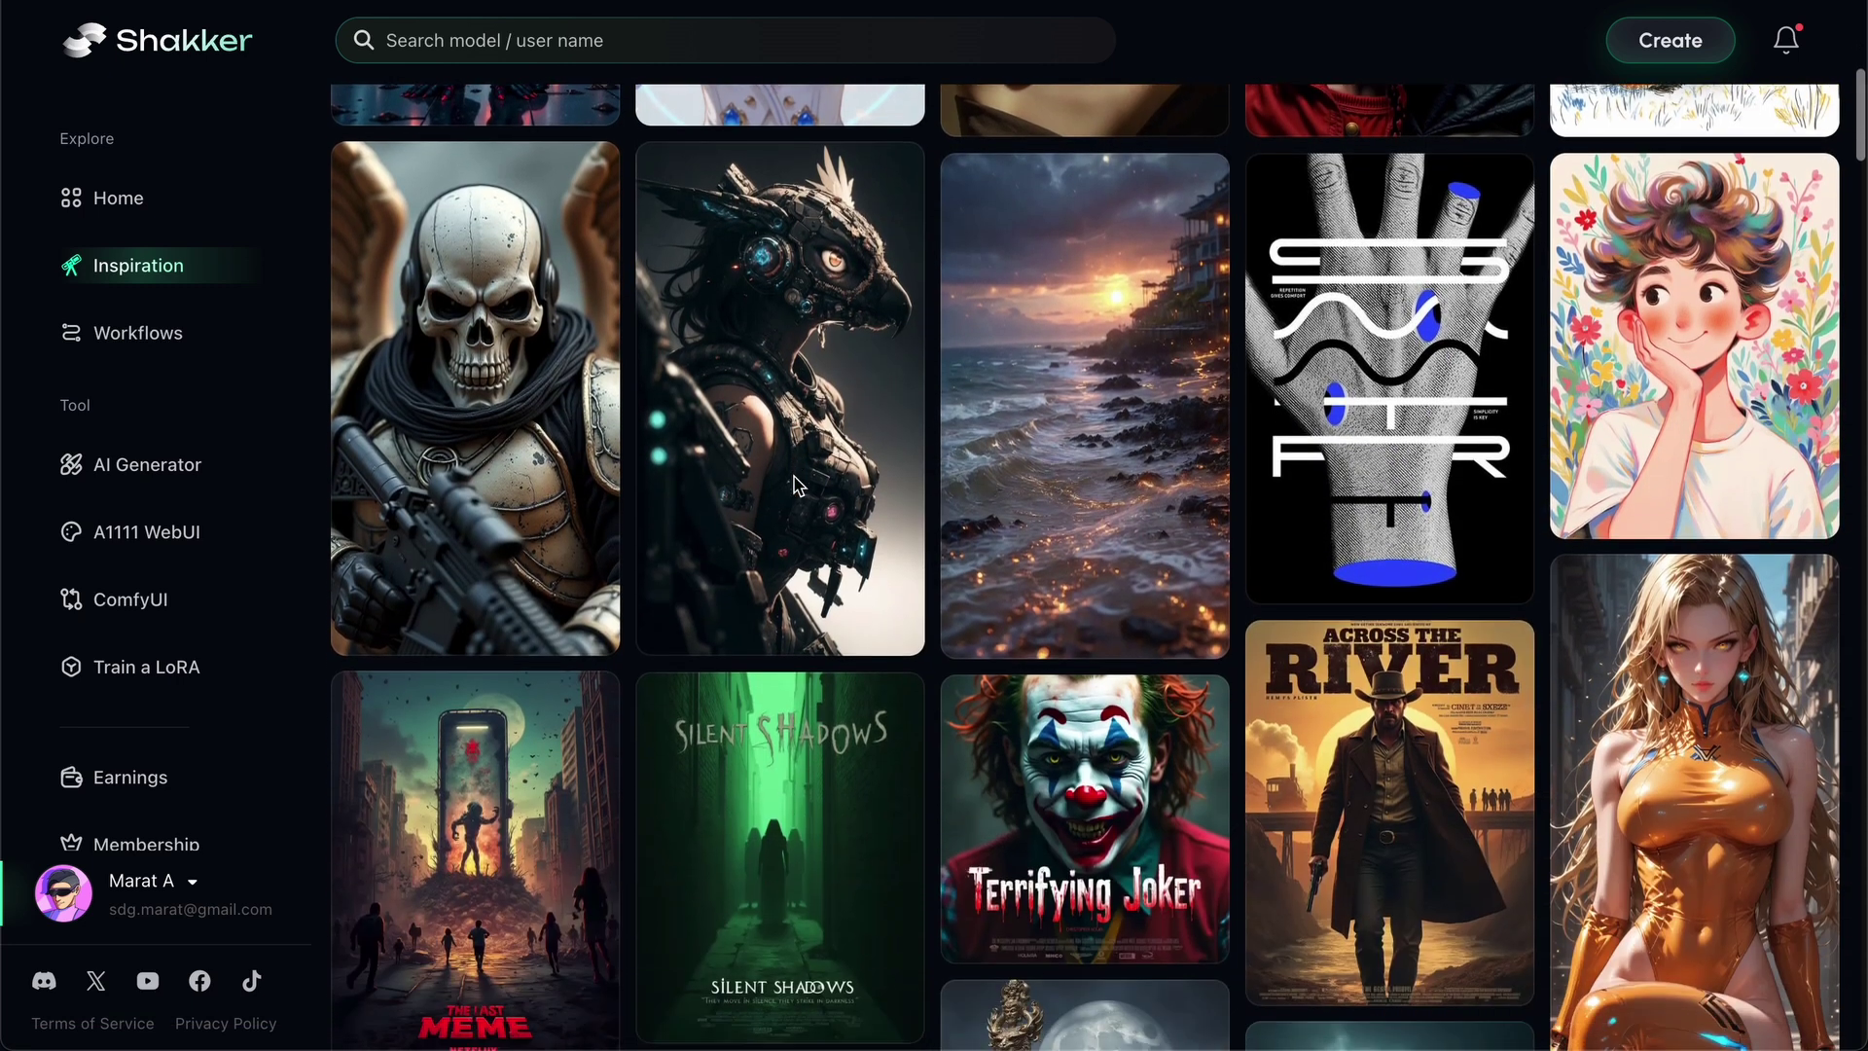
{"action": "mouse_move", "coordinate": [567, 633]}
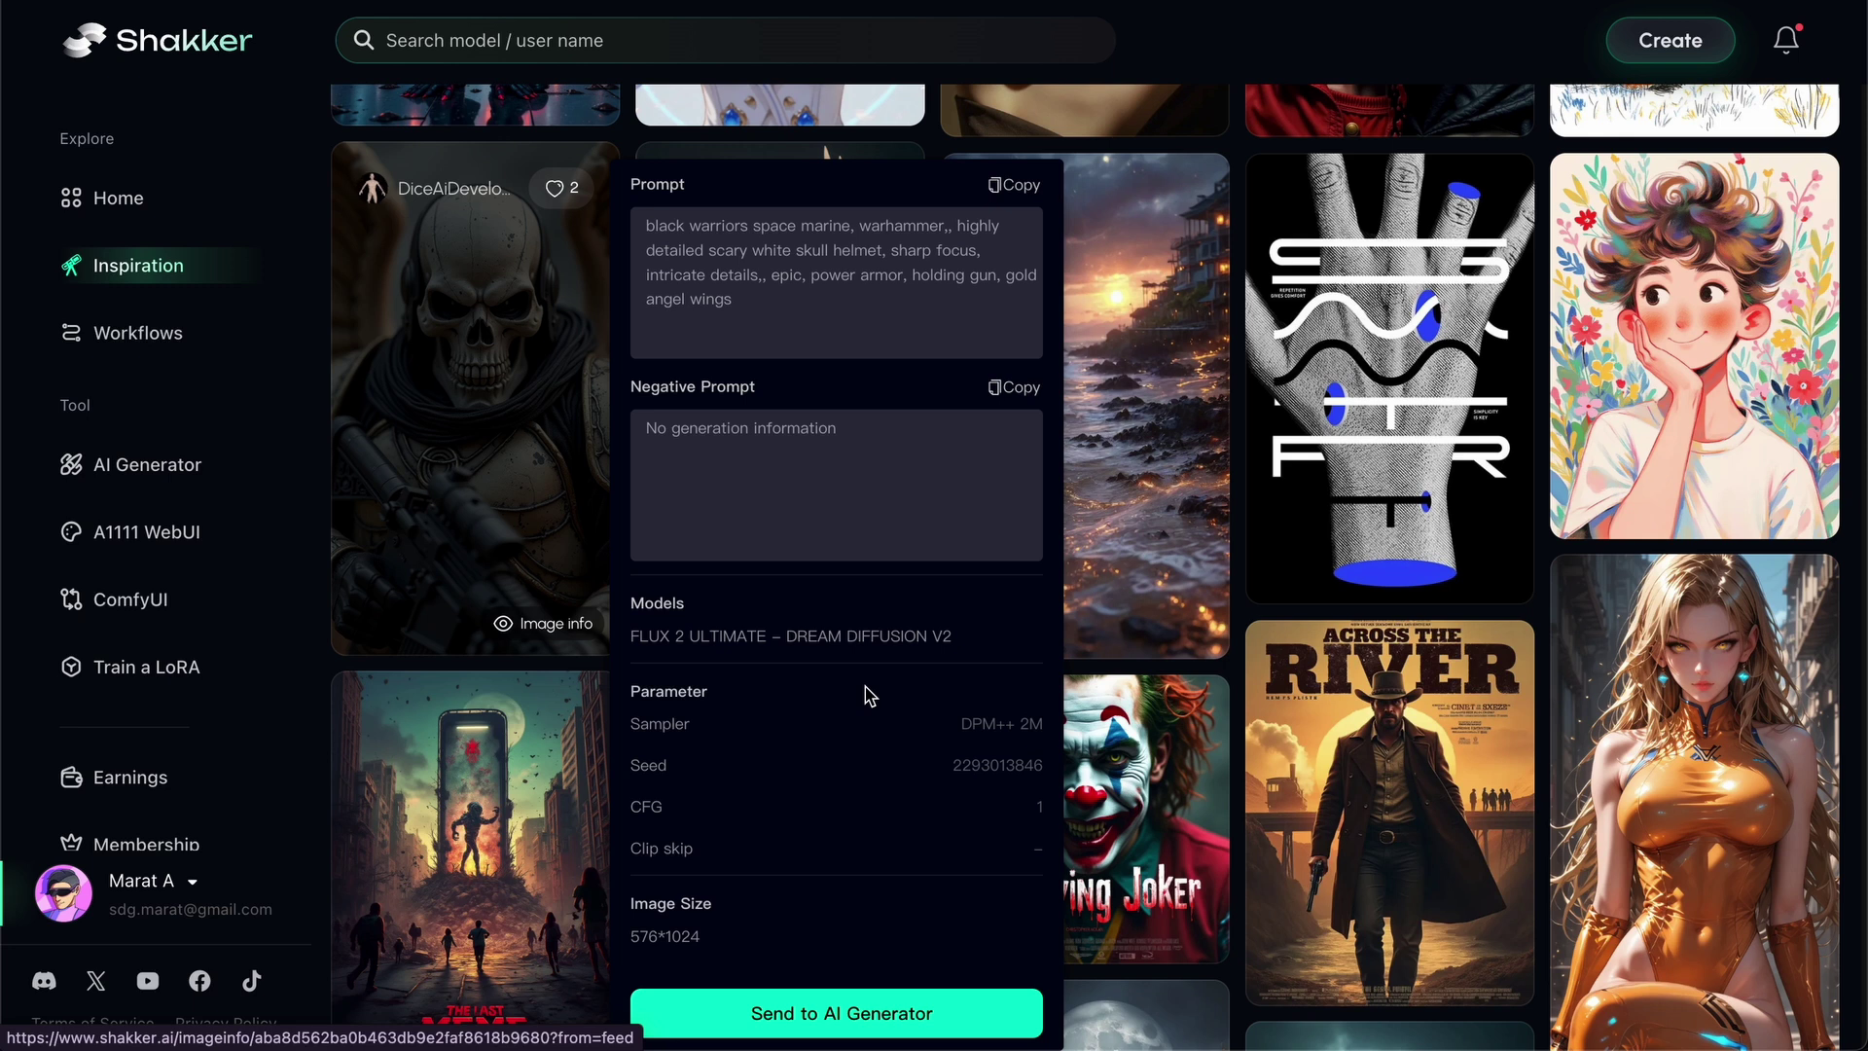
{"action": "scroll", "coordinate": [584, 621], "scroll_direction": "down", "scroll_amount": 1}
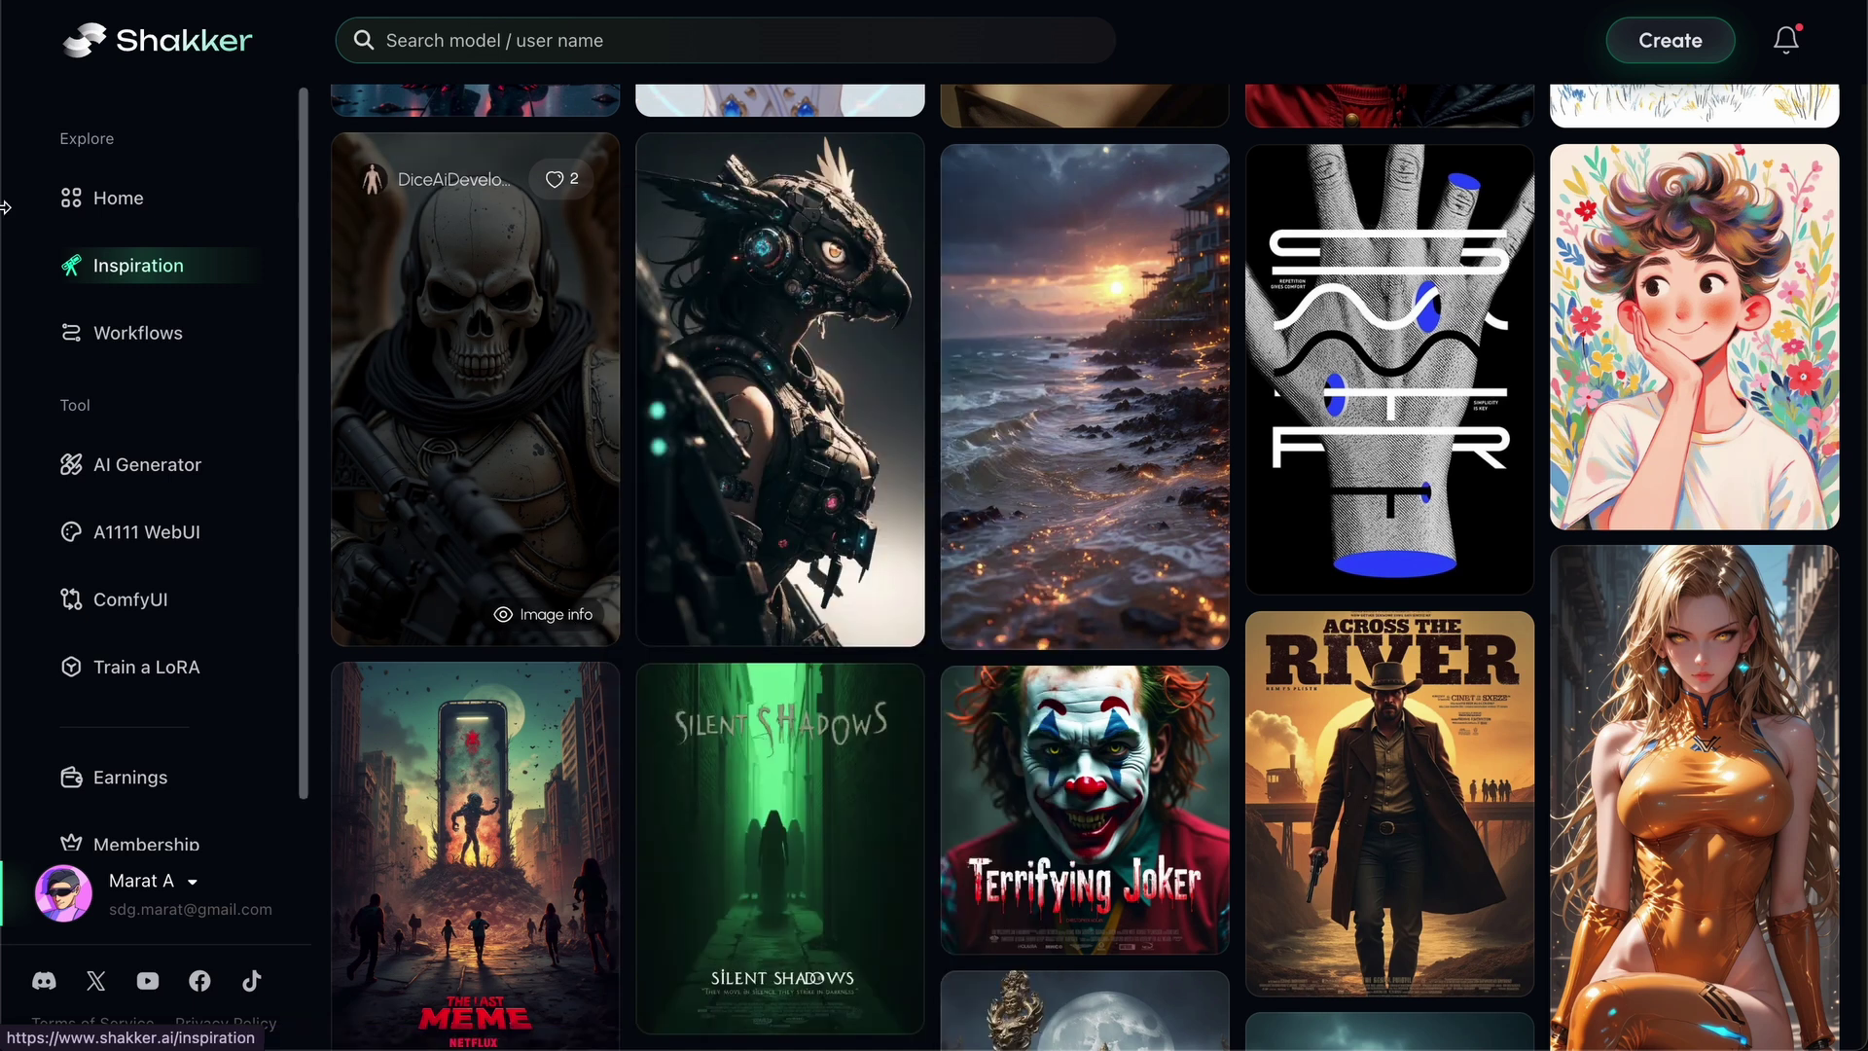
- Scroll through the Workflows cards and open the Video to Drawing workflow
{"action": "left_click", "coordinate": [138, 333]}
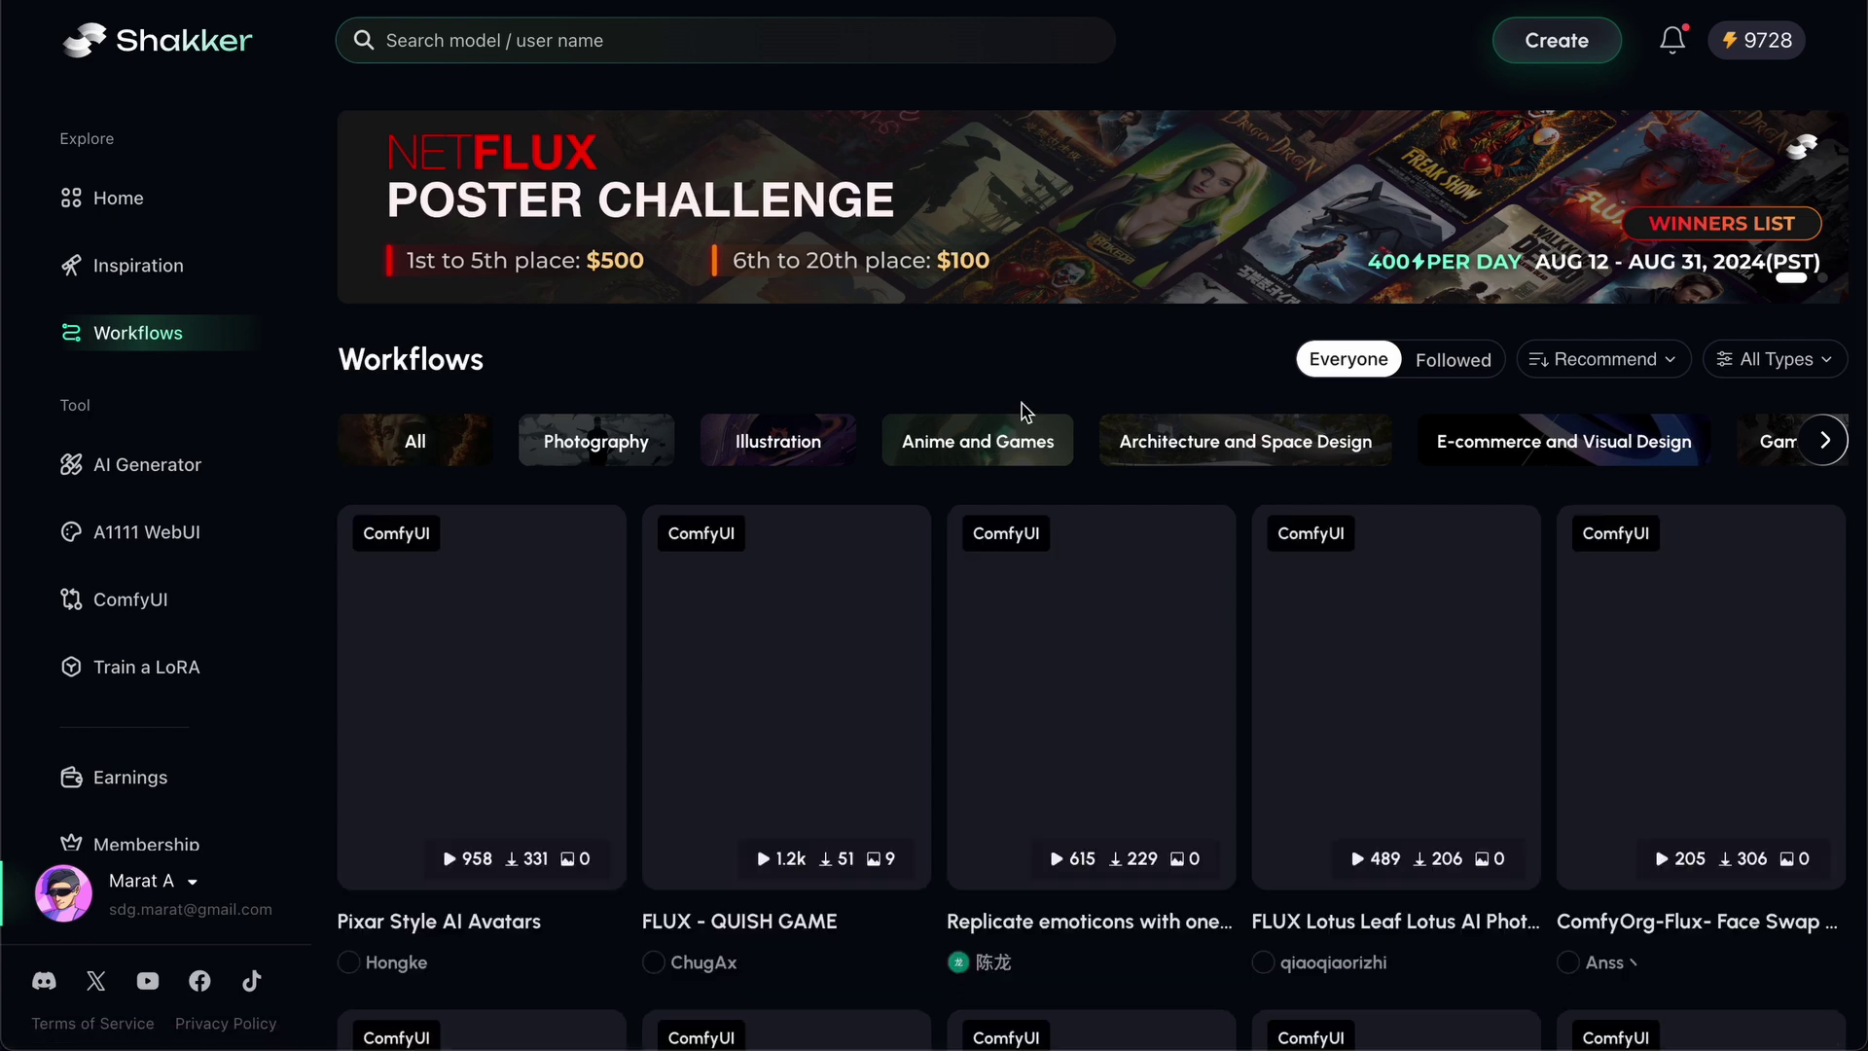
{"action": "scroll", "coordinate": [1025, 413], "scroll_direction": "down", "scroll_amount": 1}
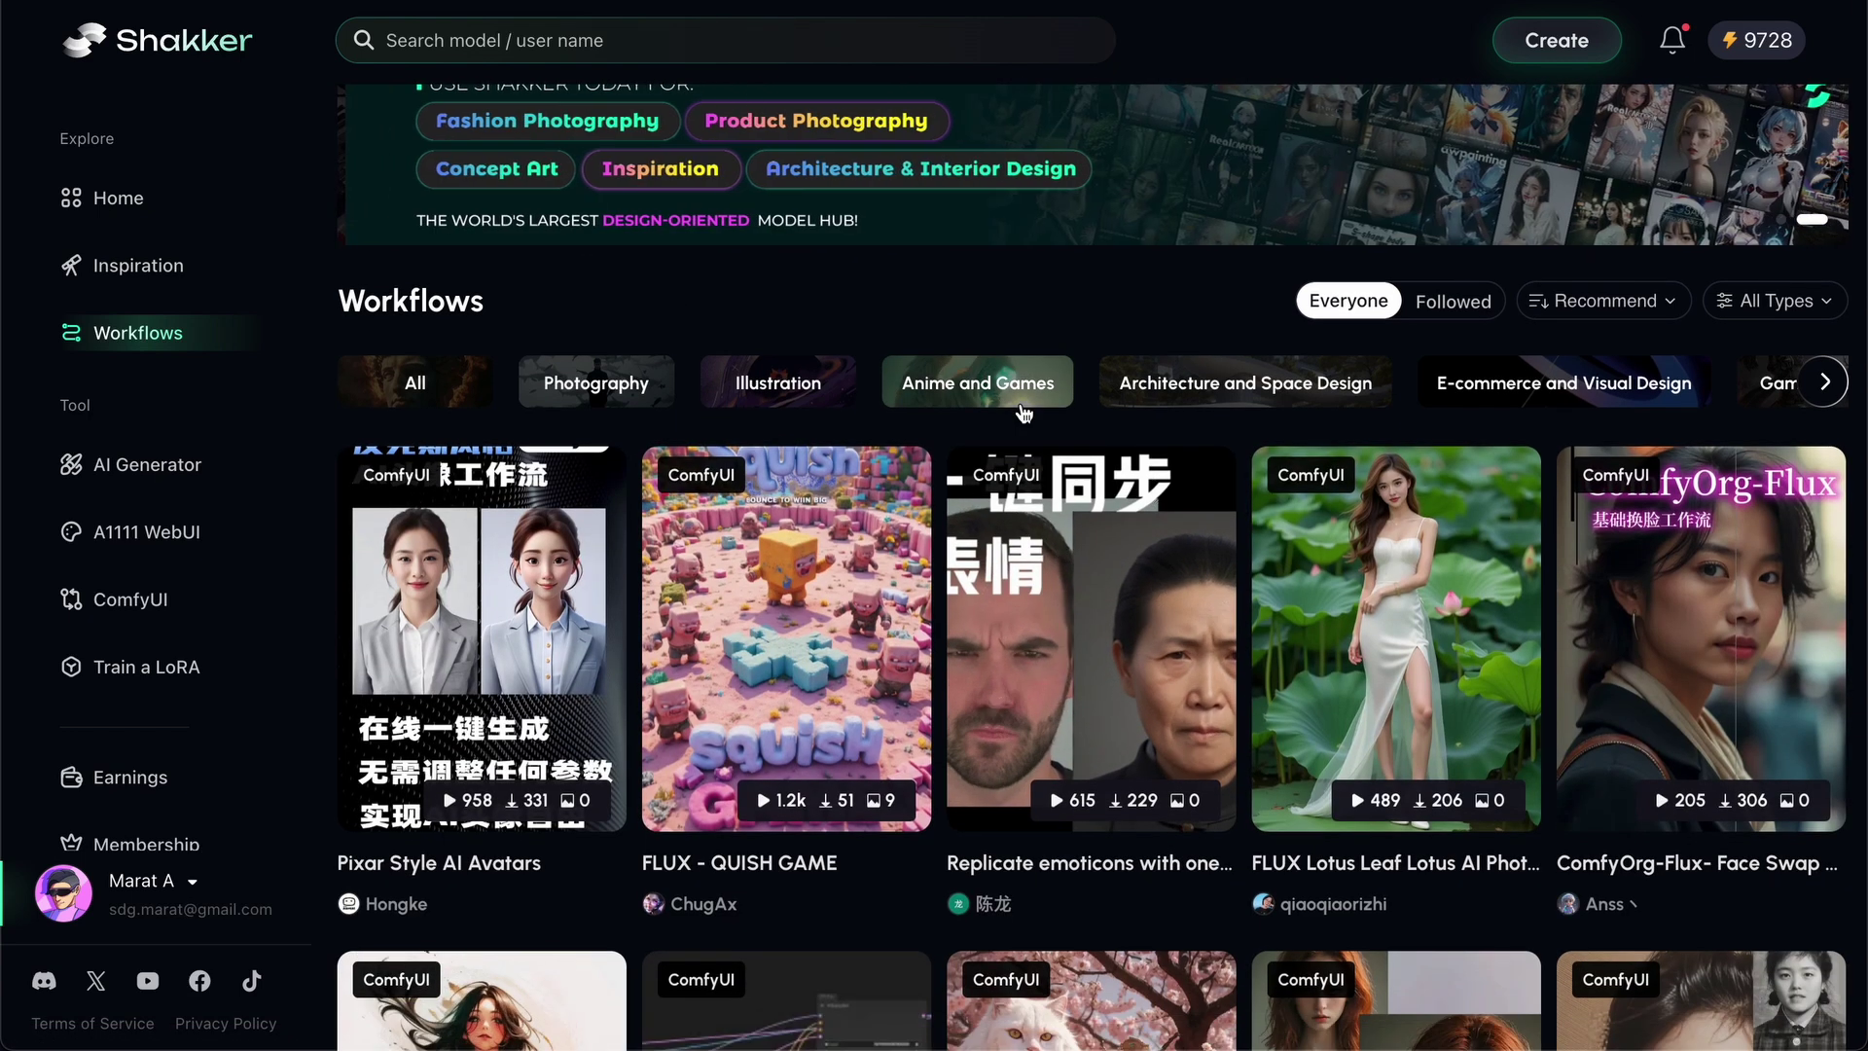
{"action": "scroll", "coordinate": [1024, 412], "scroll_direction": "down", "scroll_amount": 5}
{"action": "scroll", "coordinate": [1022, 408], "scroll_direction": "down", "scroll_amount": 5}
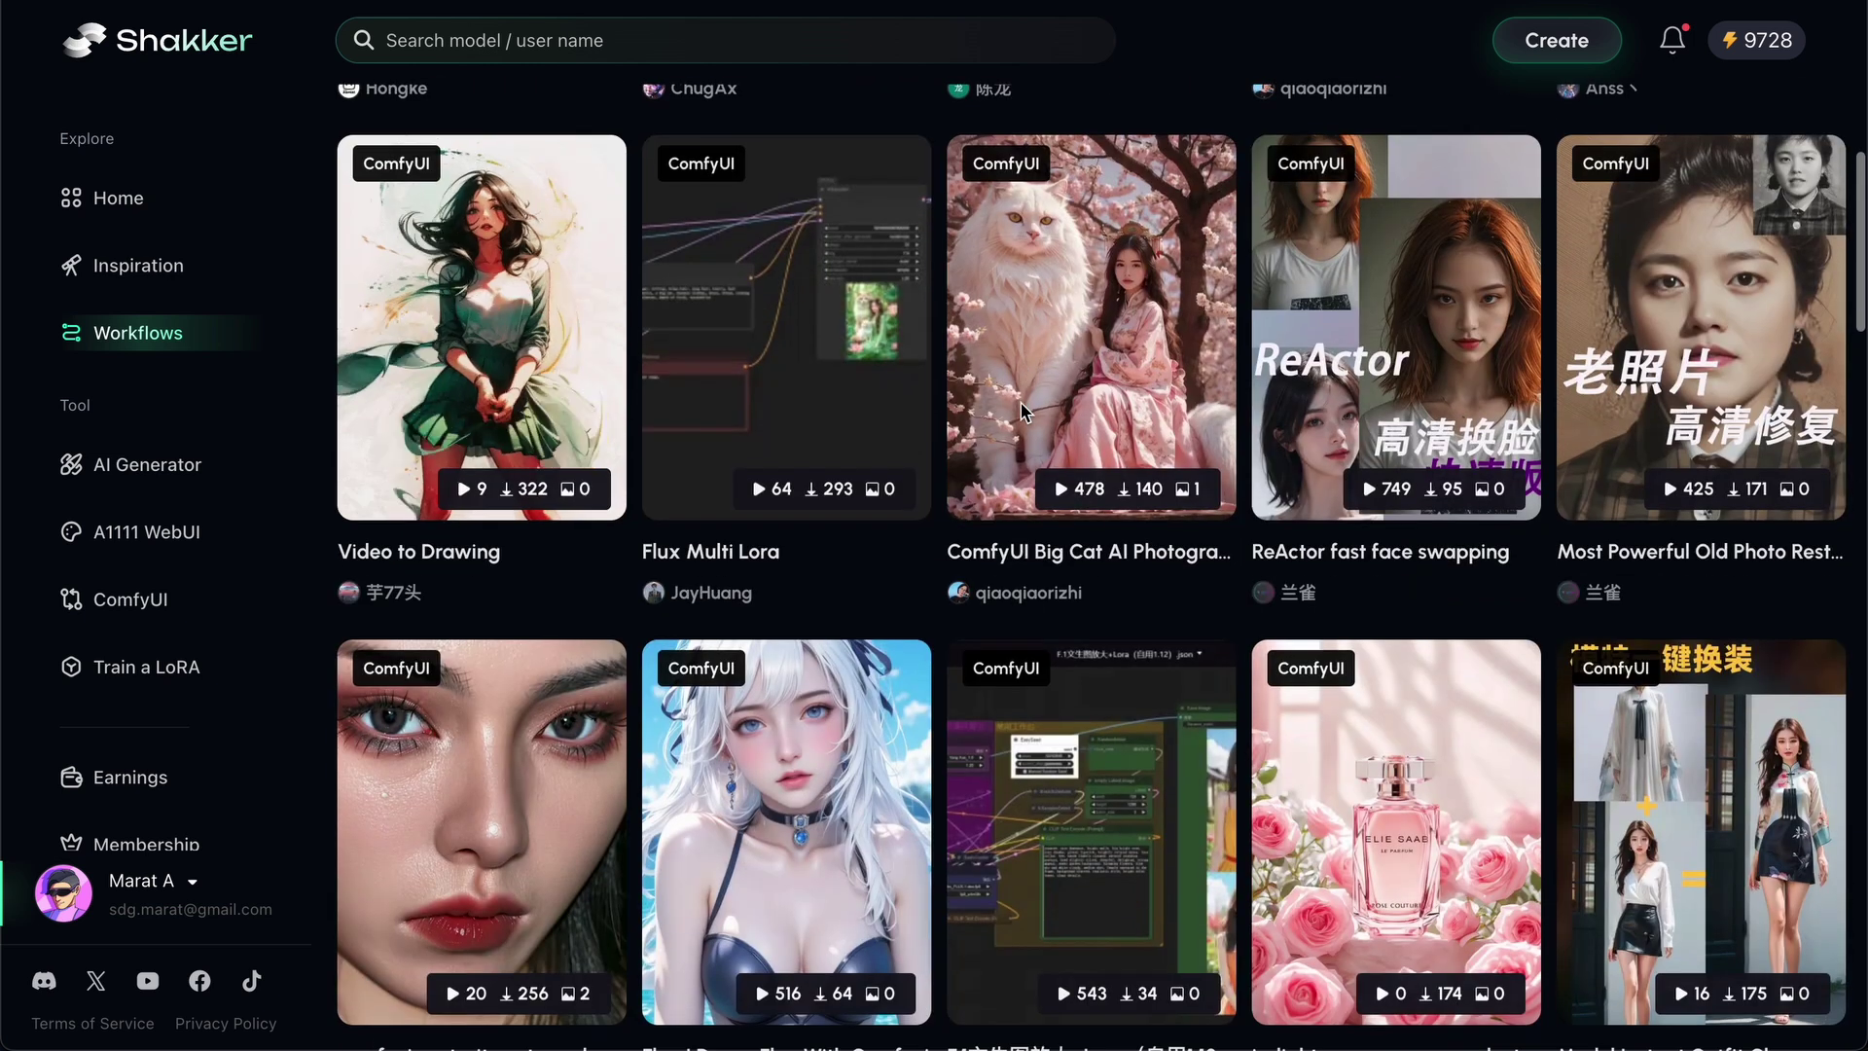
{"action": "scroll", "coordinate": [1023, 413], "scroll_direction": "down", "scroll_amount": 2}
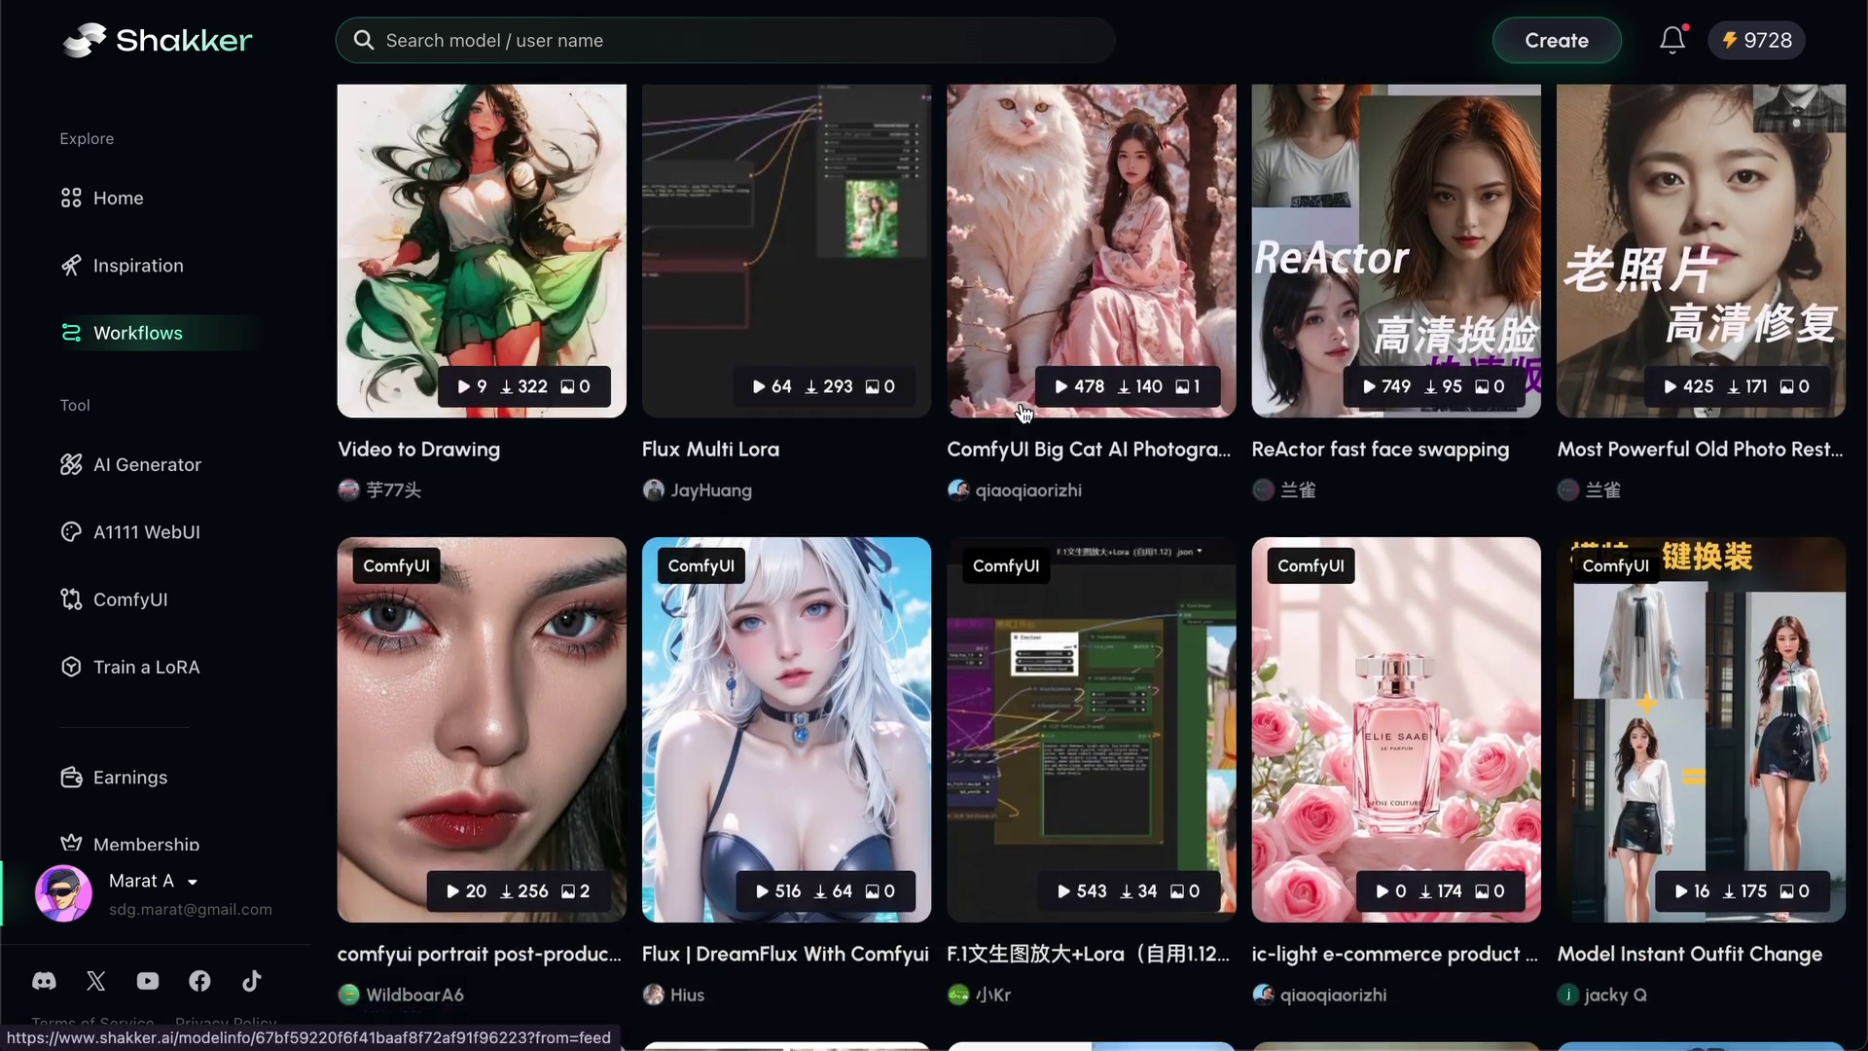
{"action": "scroll", "coordinate": [1021, 409], "scroll_direction": "down", "scroll_amount": 3}
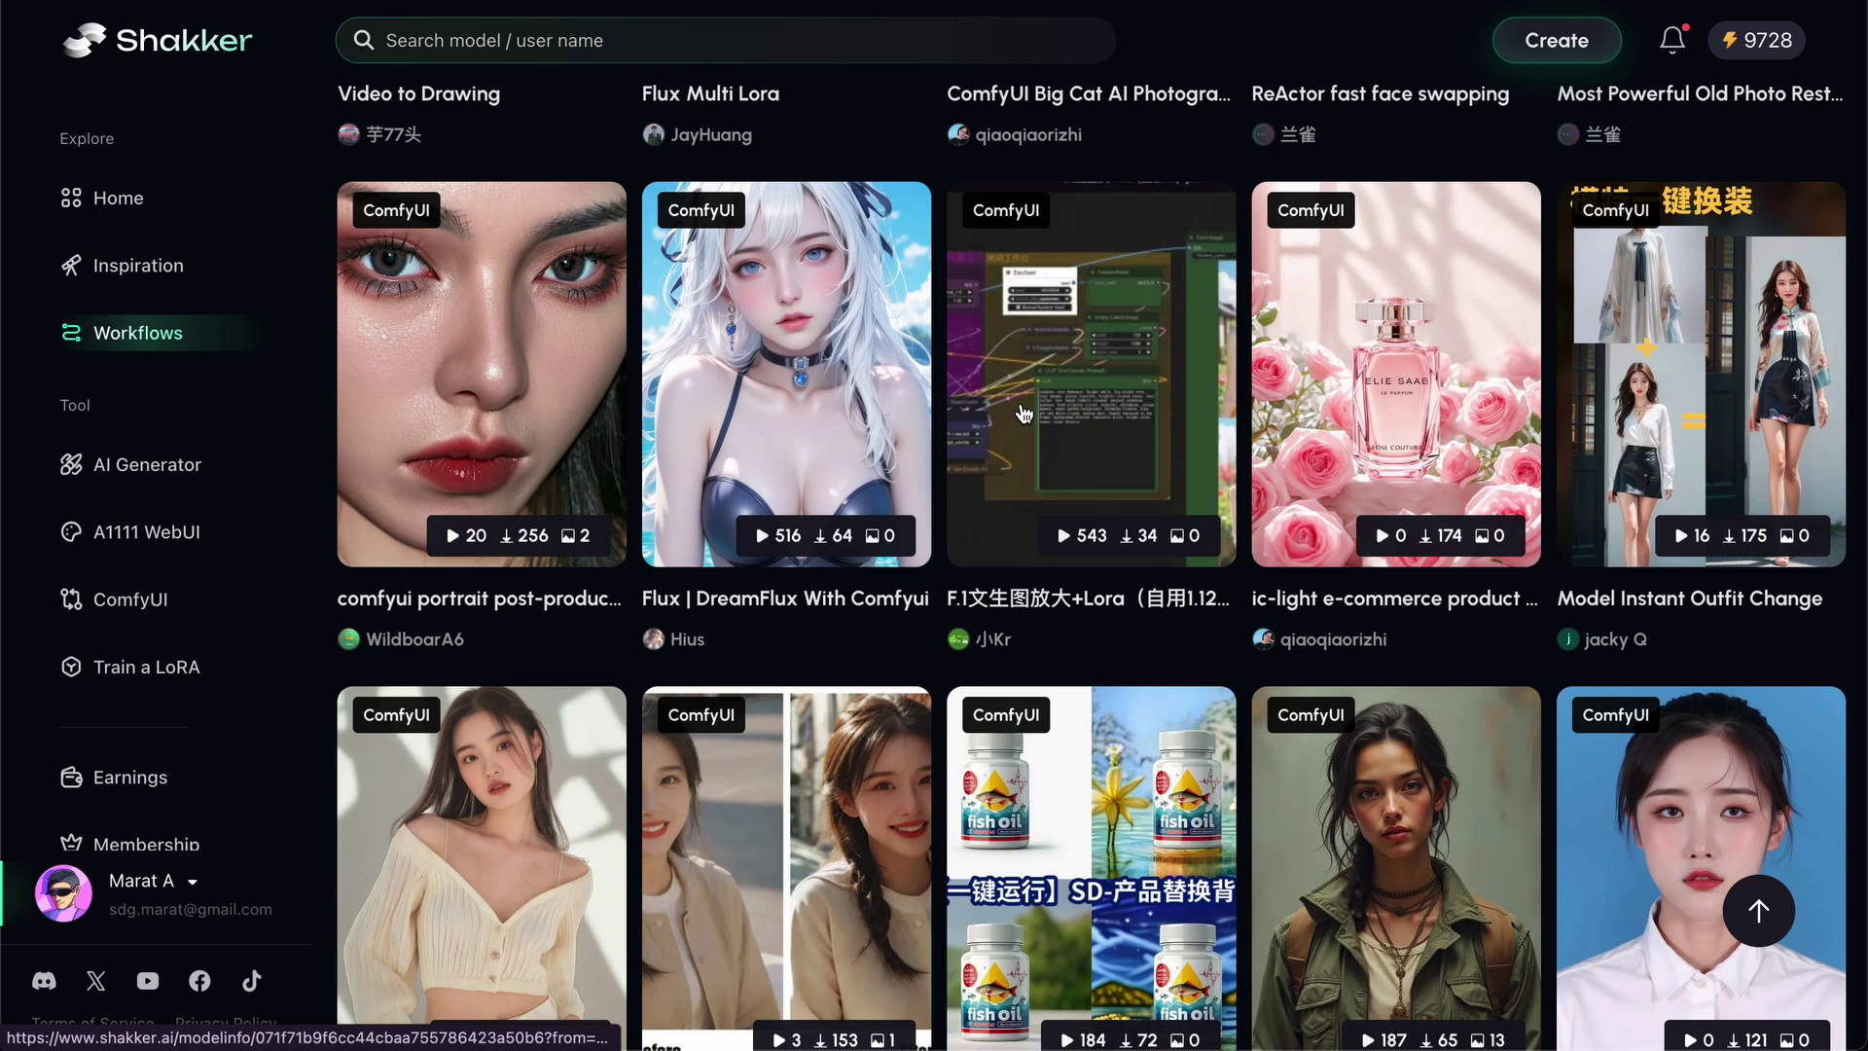
{"action": "scroll", "coordinate": [1024, 413], "scroll_direction": "down", "scroll_amount": 1}
{"action": "scroll", "coordinate": [560, 650], "scroll_direction": "up", "scroll_amount": 9}
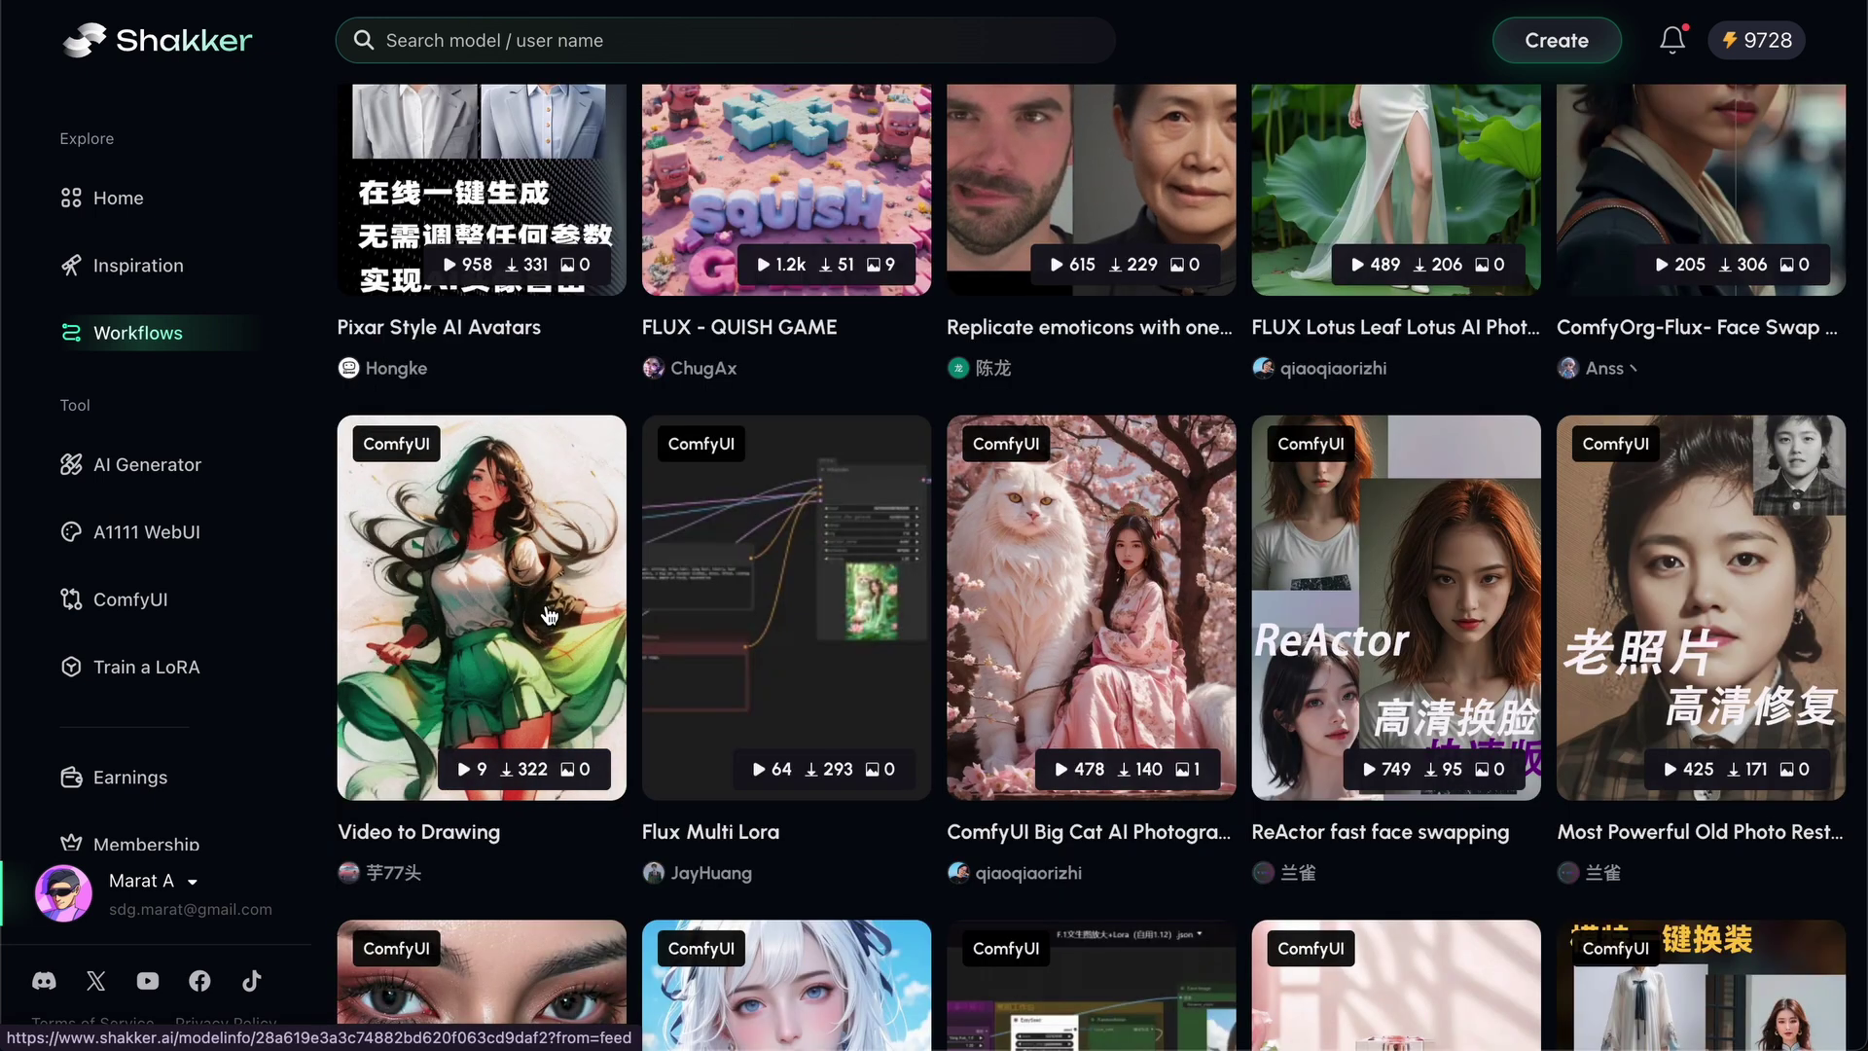
{"action": "left_click", "coordinate": [553, 619]}
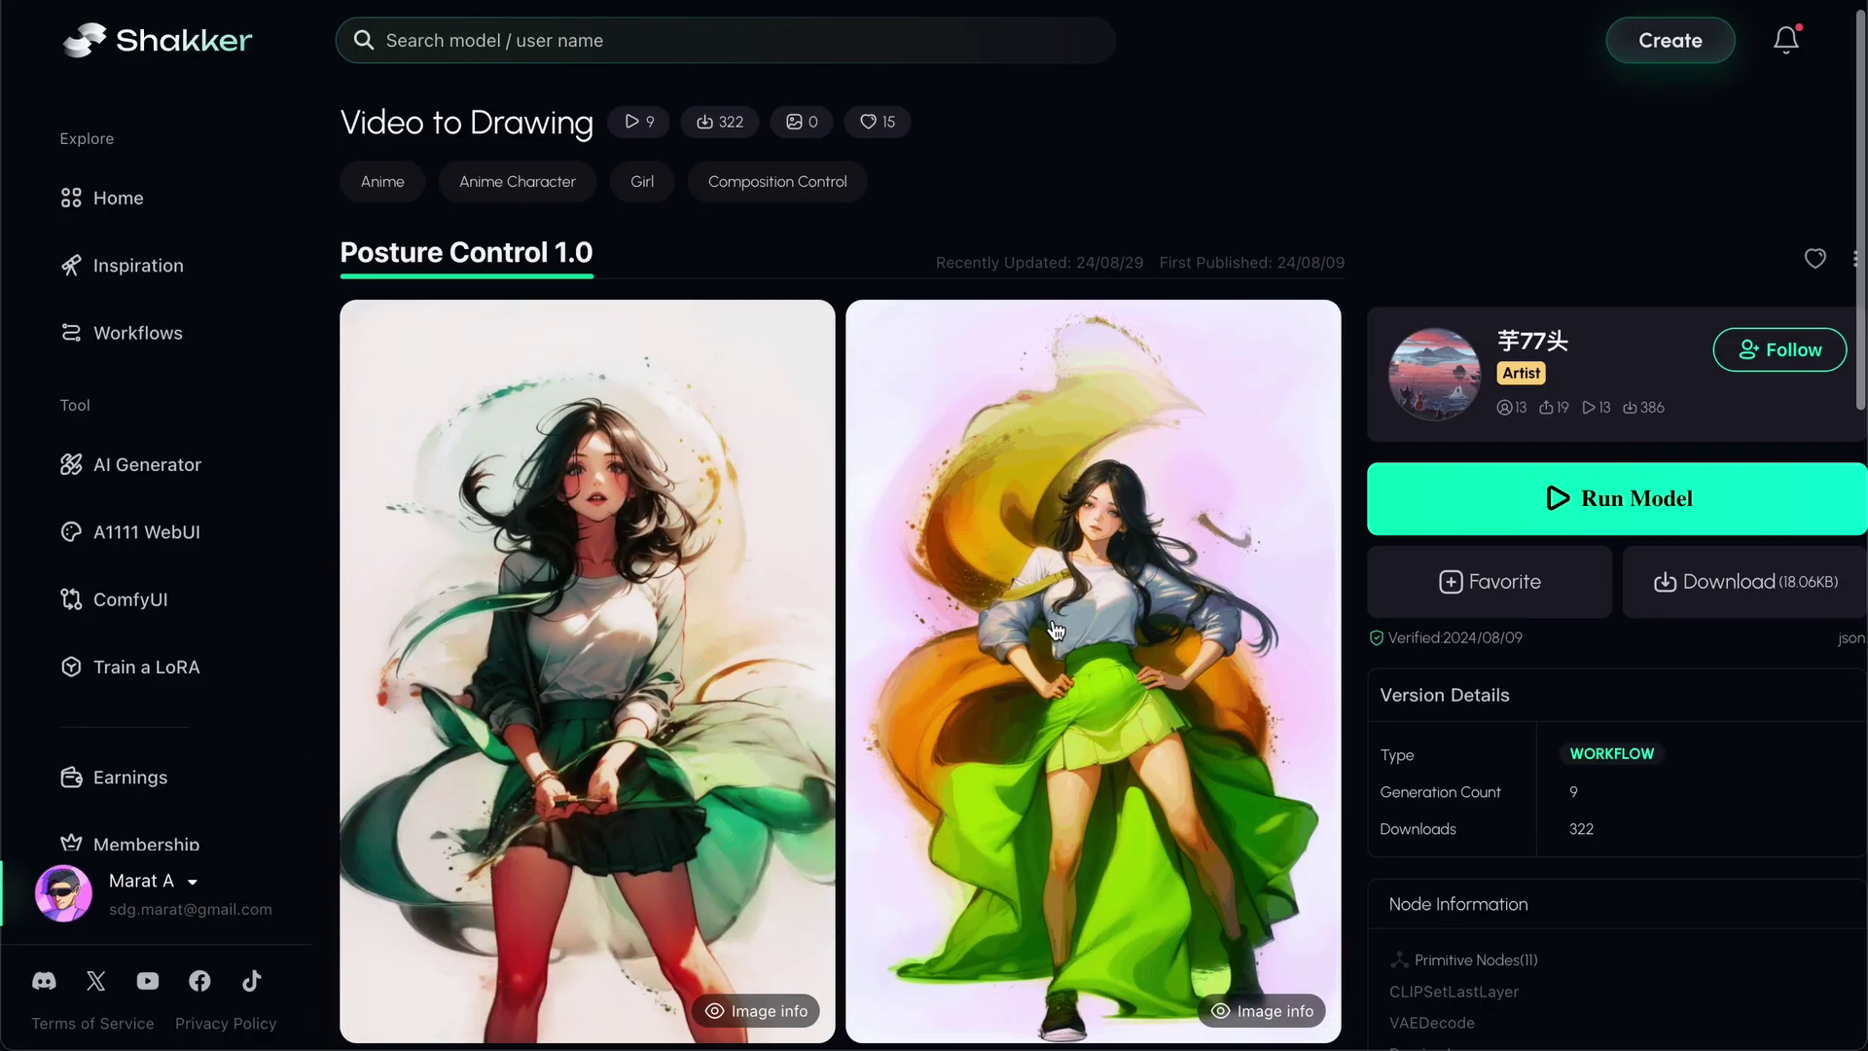
- Run Video to Drawing in the ComfyUI editor and inspect its loader, checkpoint, LoRA and pose nodes
{"action": "scroll", "coordinate": [1056, 630], "scroll_direction": "down", "scroll_amount": 4}
{"action": "scroll", "coordinate": [1638, 380], "scroll_direction": "up", "scroll_amount": 3}
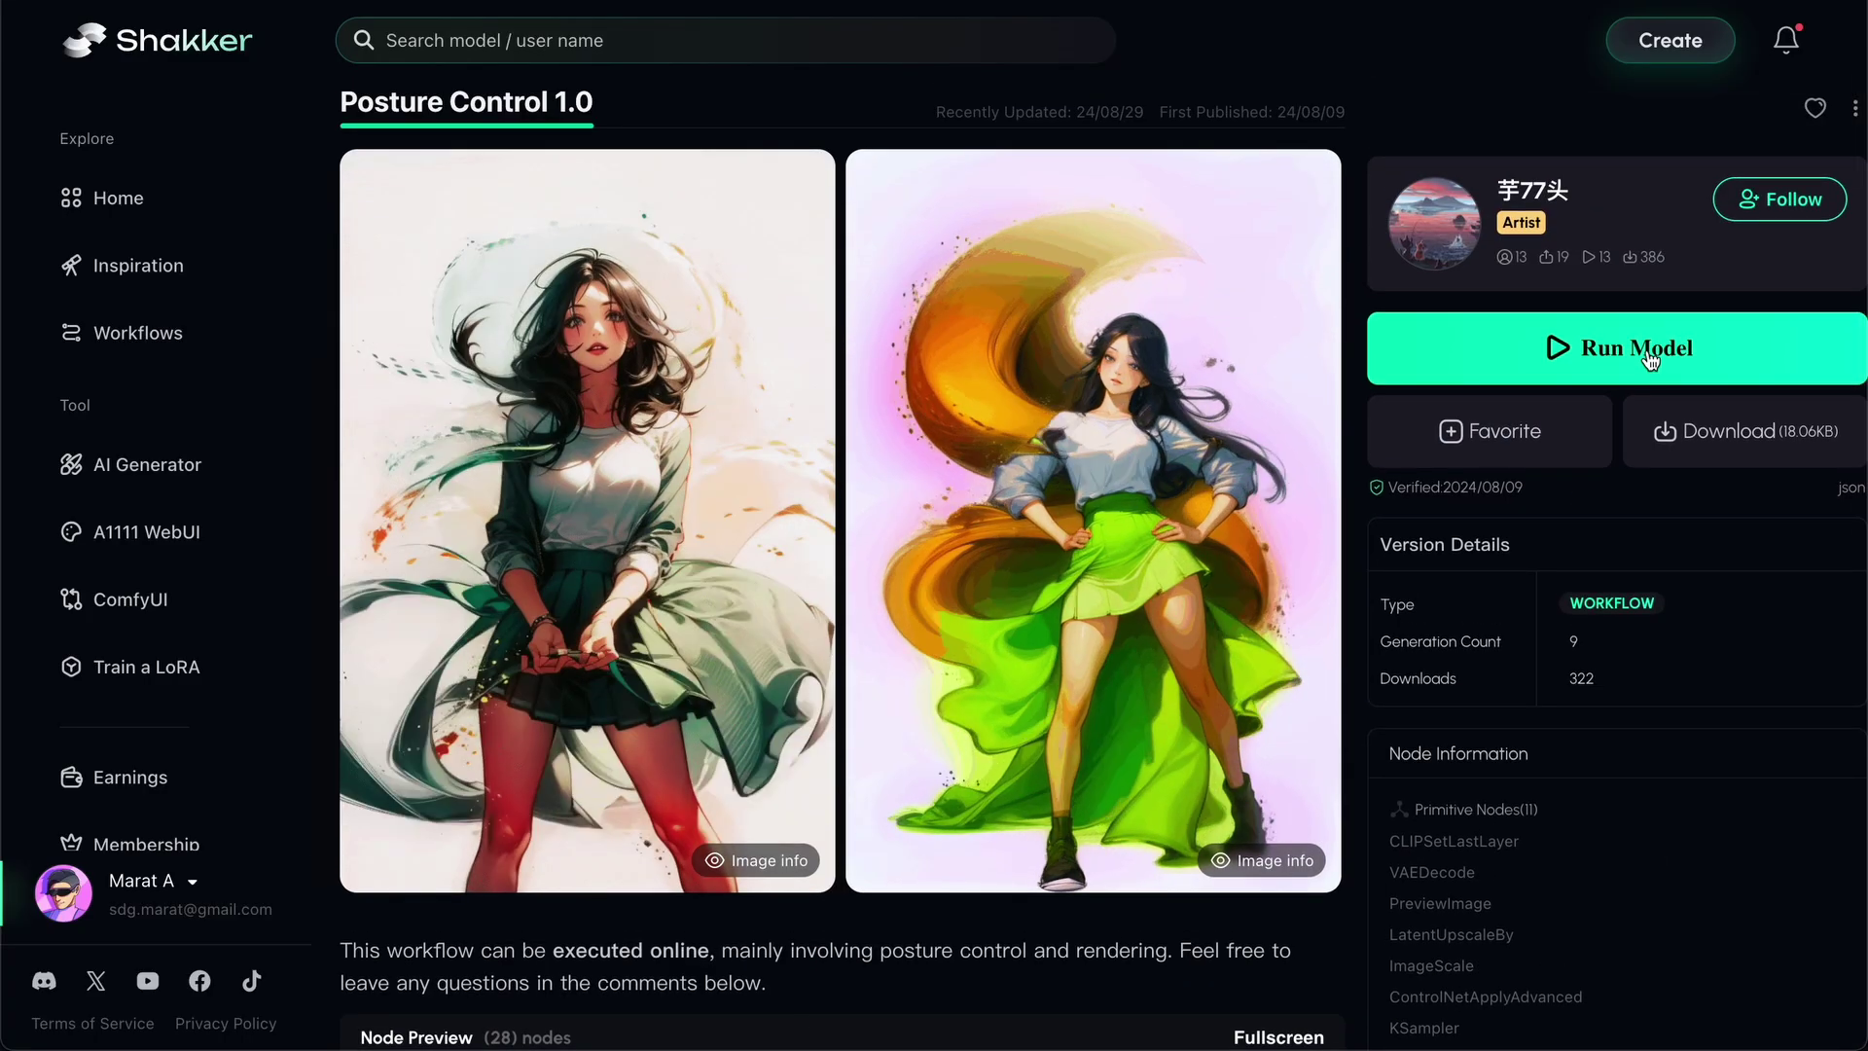
{"action": "left_click", "coordinate": [1651, 360]}
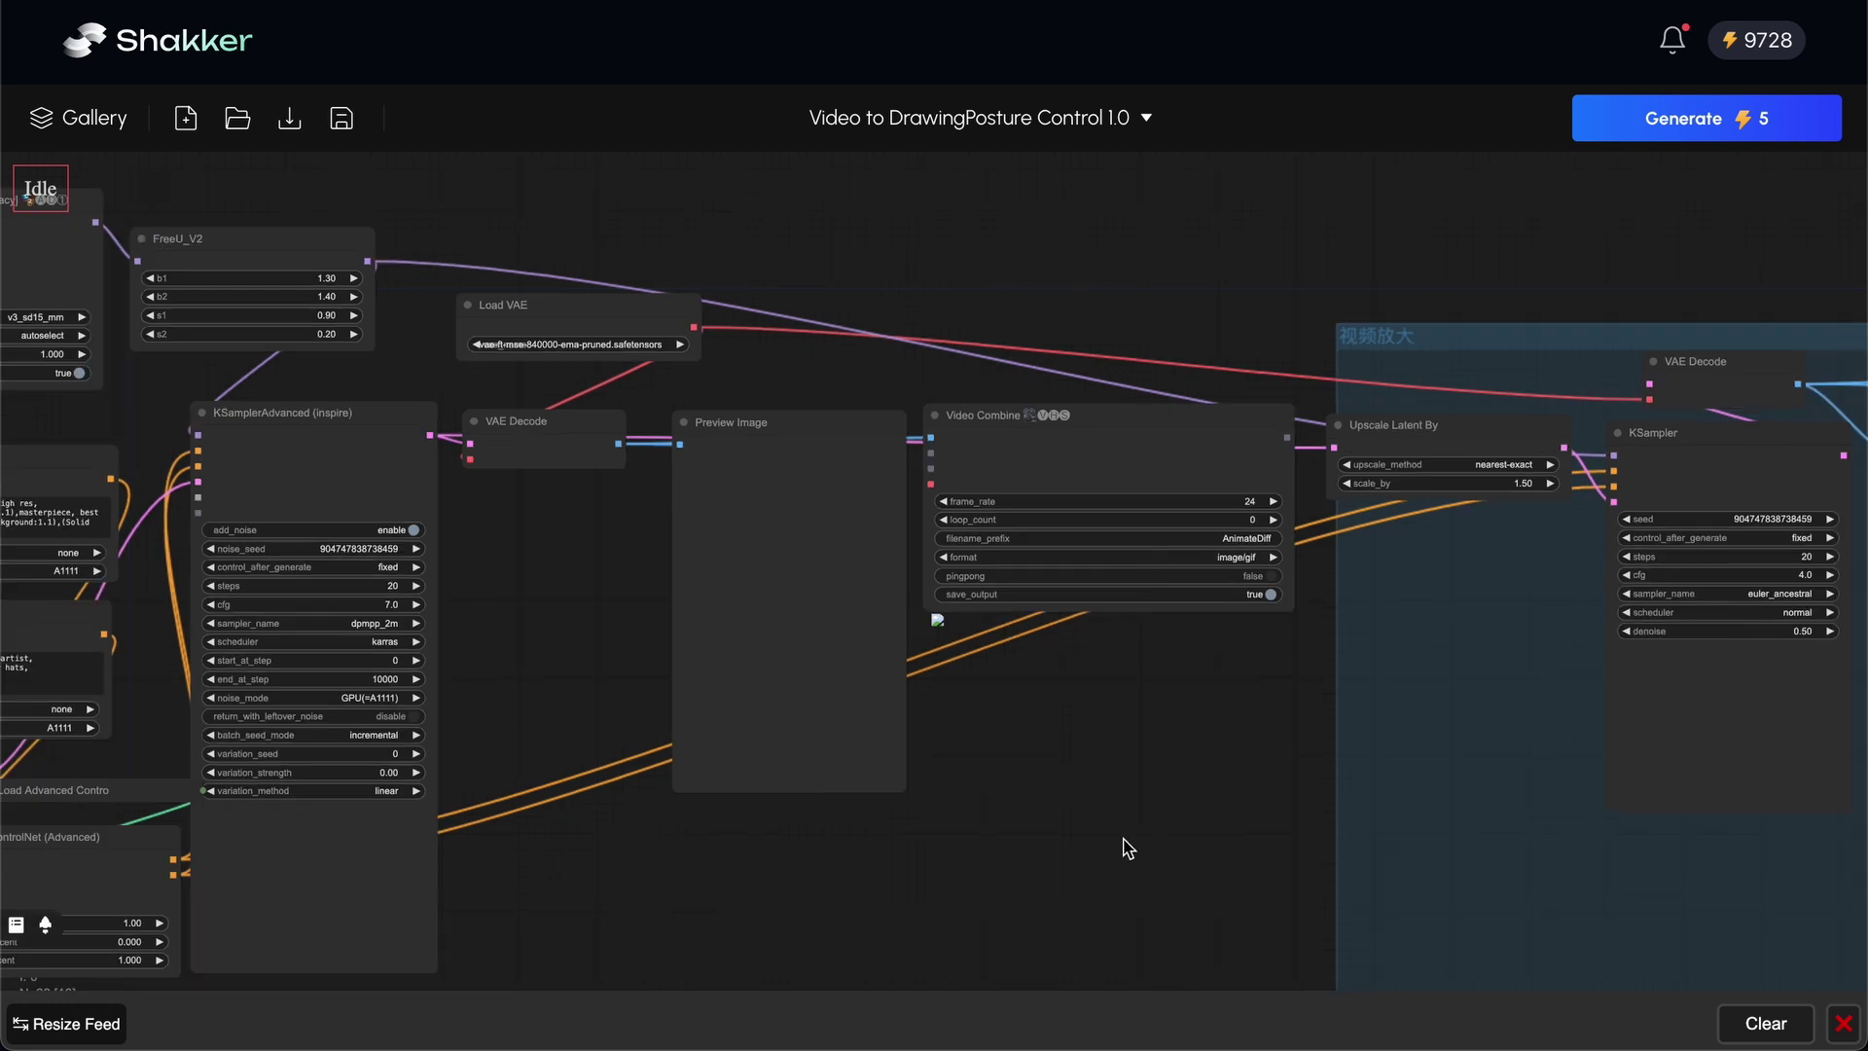
{"action": "left_click_drag", "start_coordinate": [1127, 849], "coordinate": [1345, 843]}
{"action": "scroll", "coordinate": [1081, 583], "scroll_direction": "up", "scroll_amount": 1}
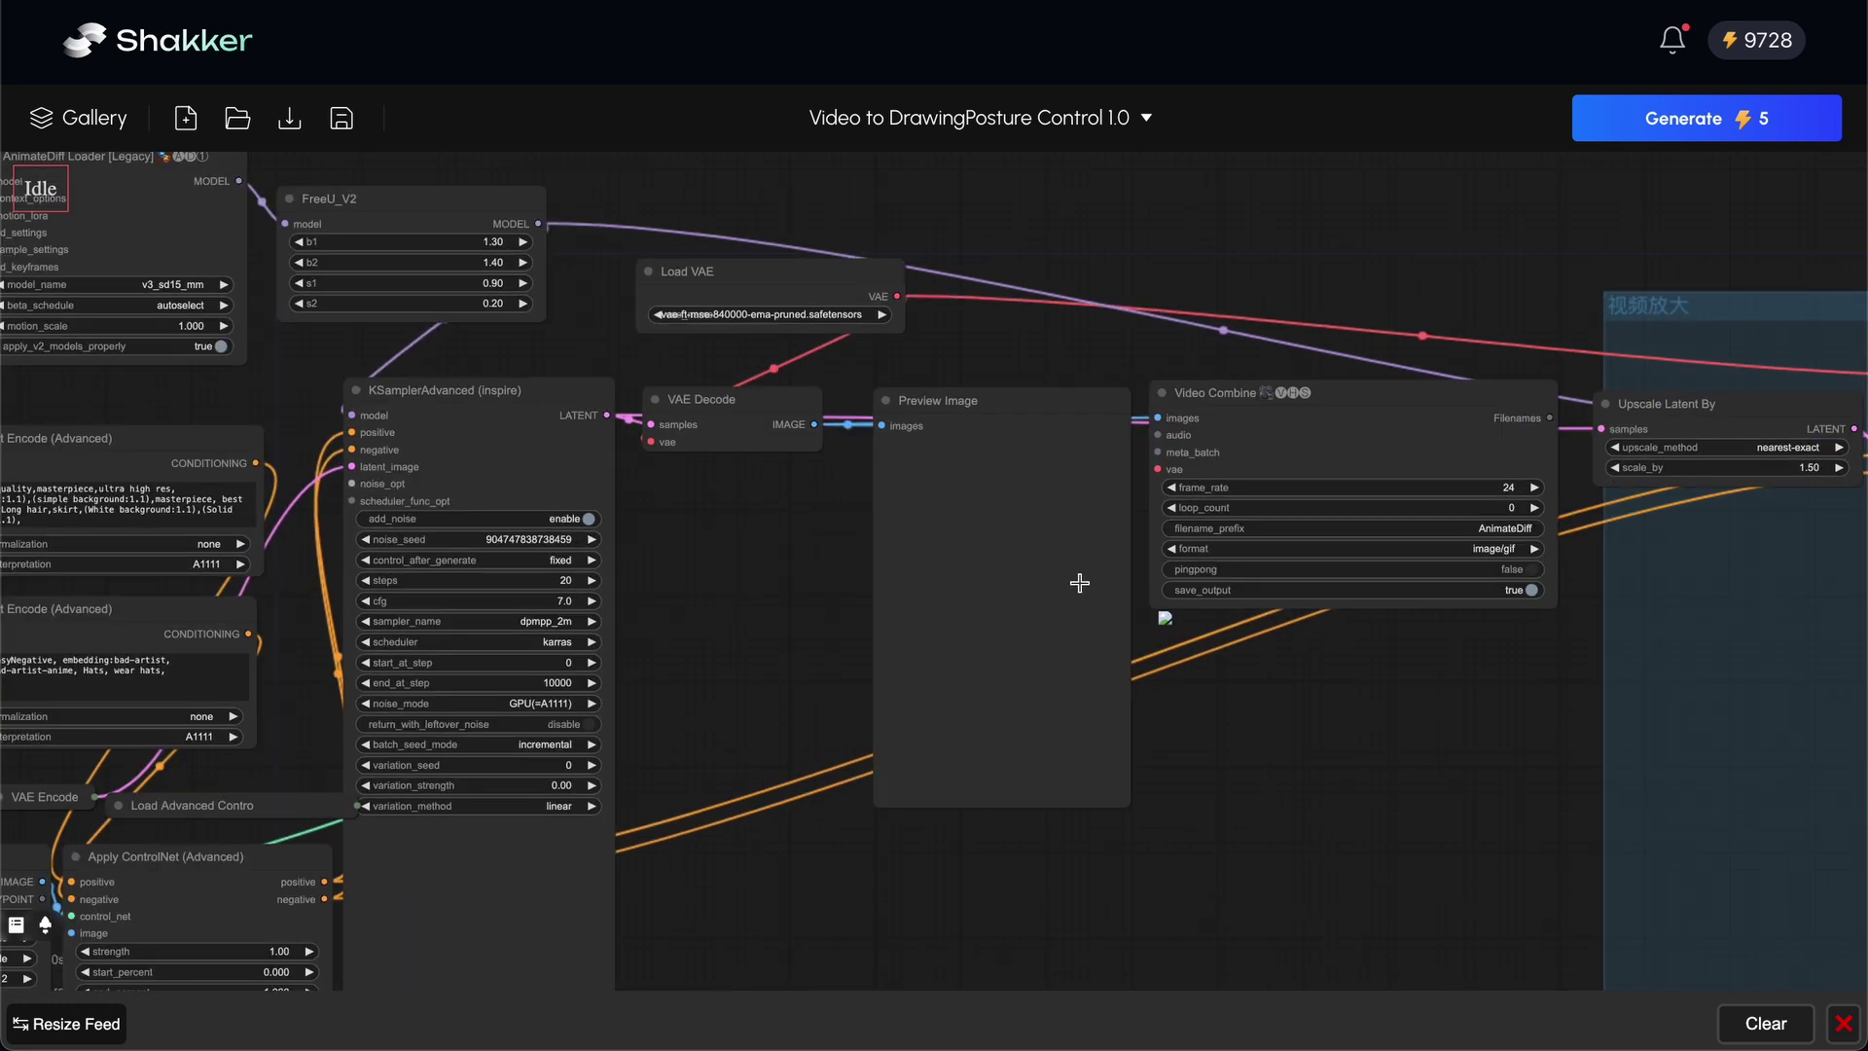
{"action": "scroll", "coordinate": [878, 596], "scroll_direction": "up", "scroll_amount": 7}
{"action": "scroll", "coordinate": [878, 596], "scroll_direction": "down", "scroll_amount": 8}
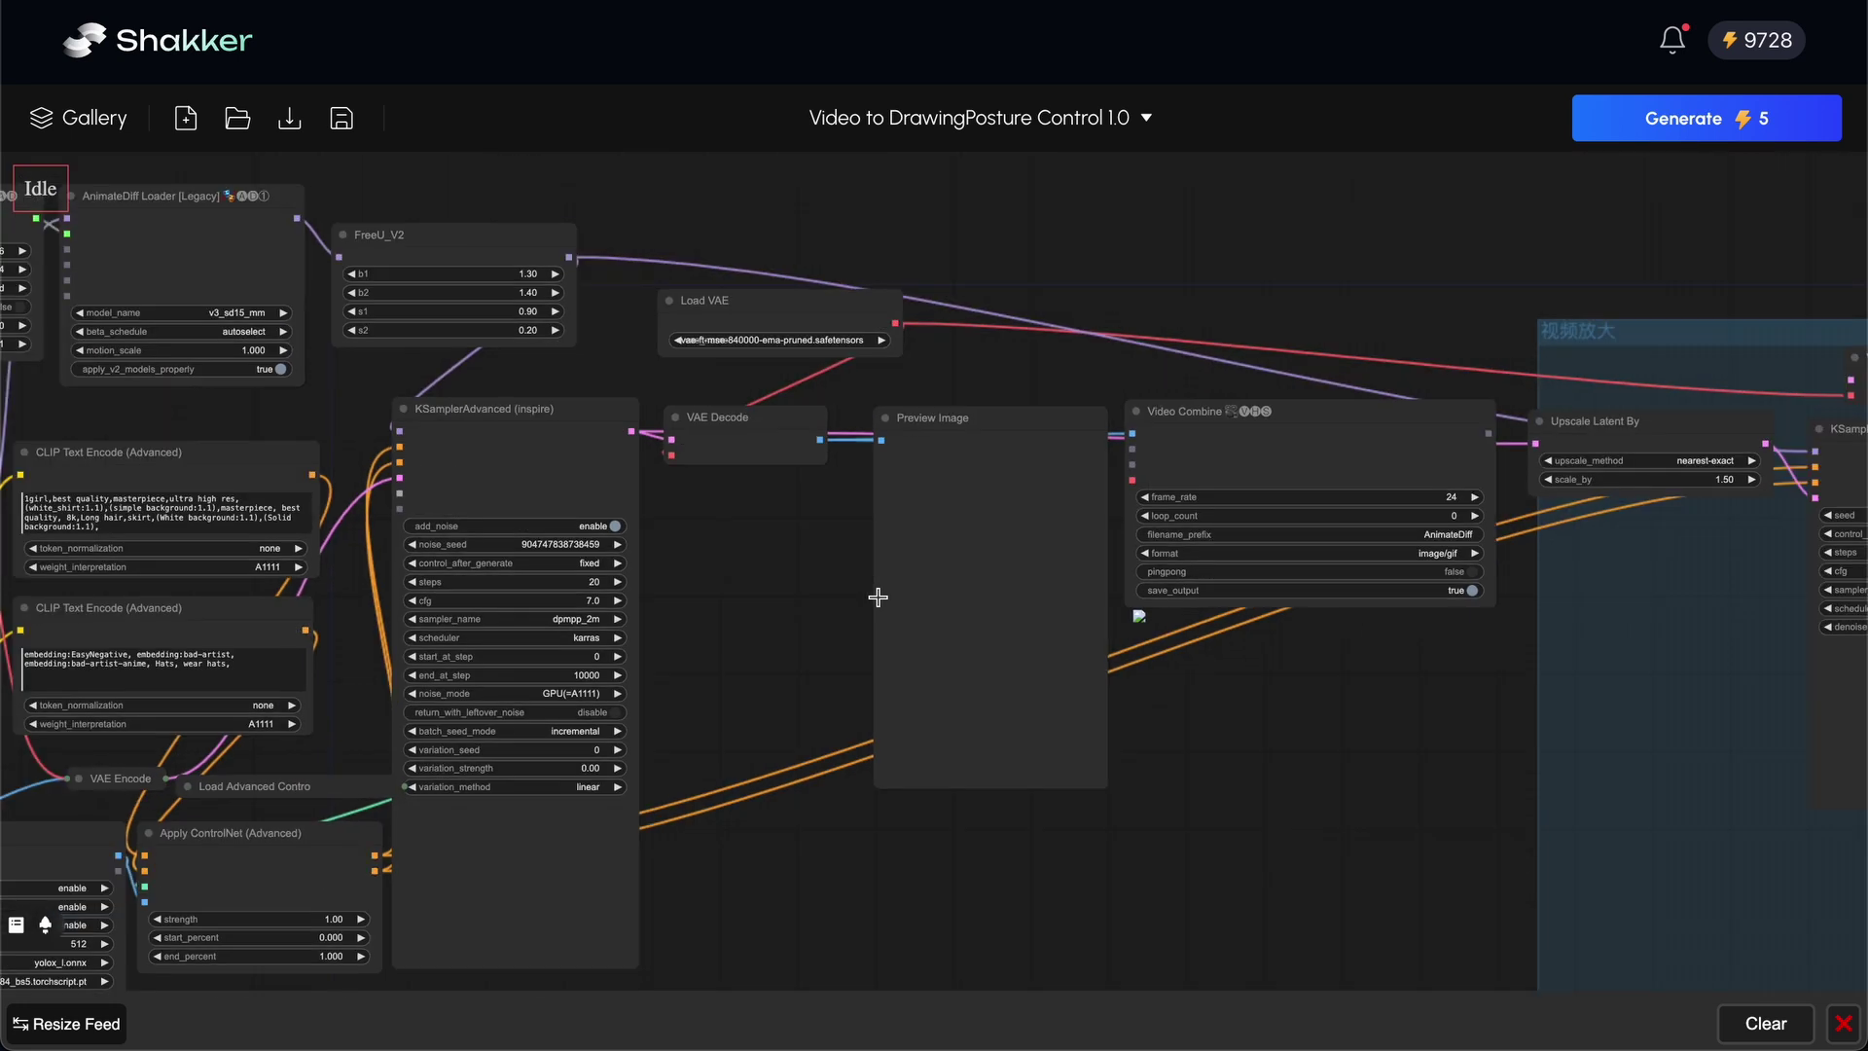
{"action": "left_click_drag", "start_coordinate": [738, 655], "coordinate": [1291, 545]}
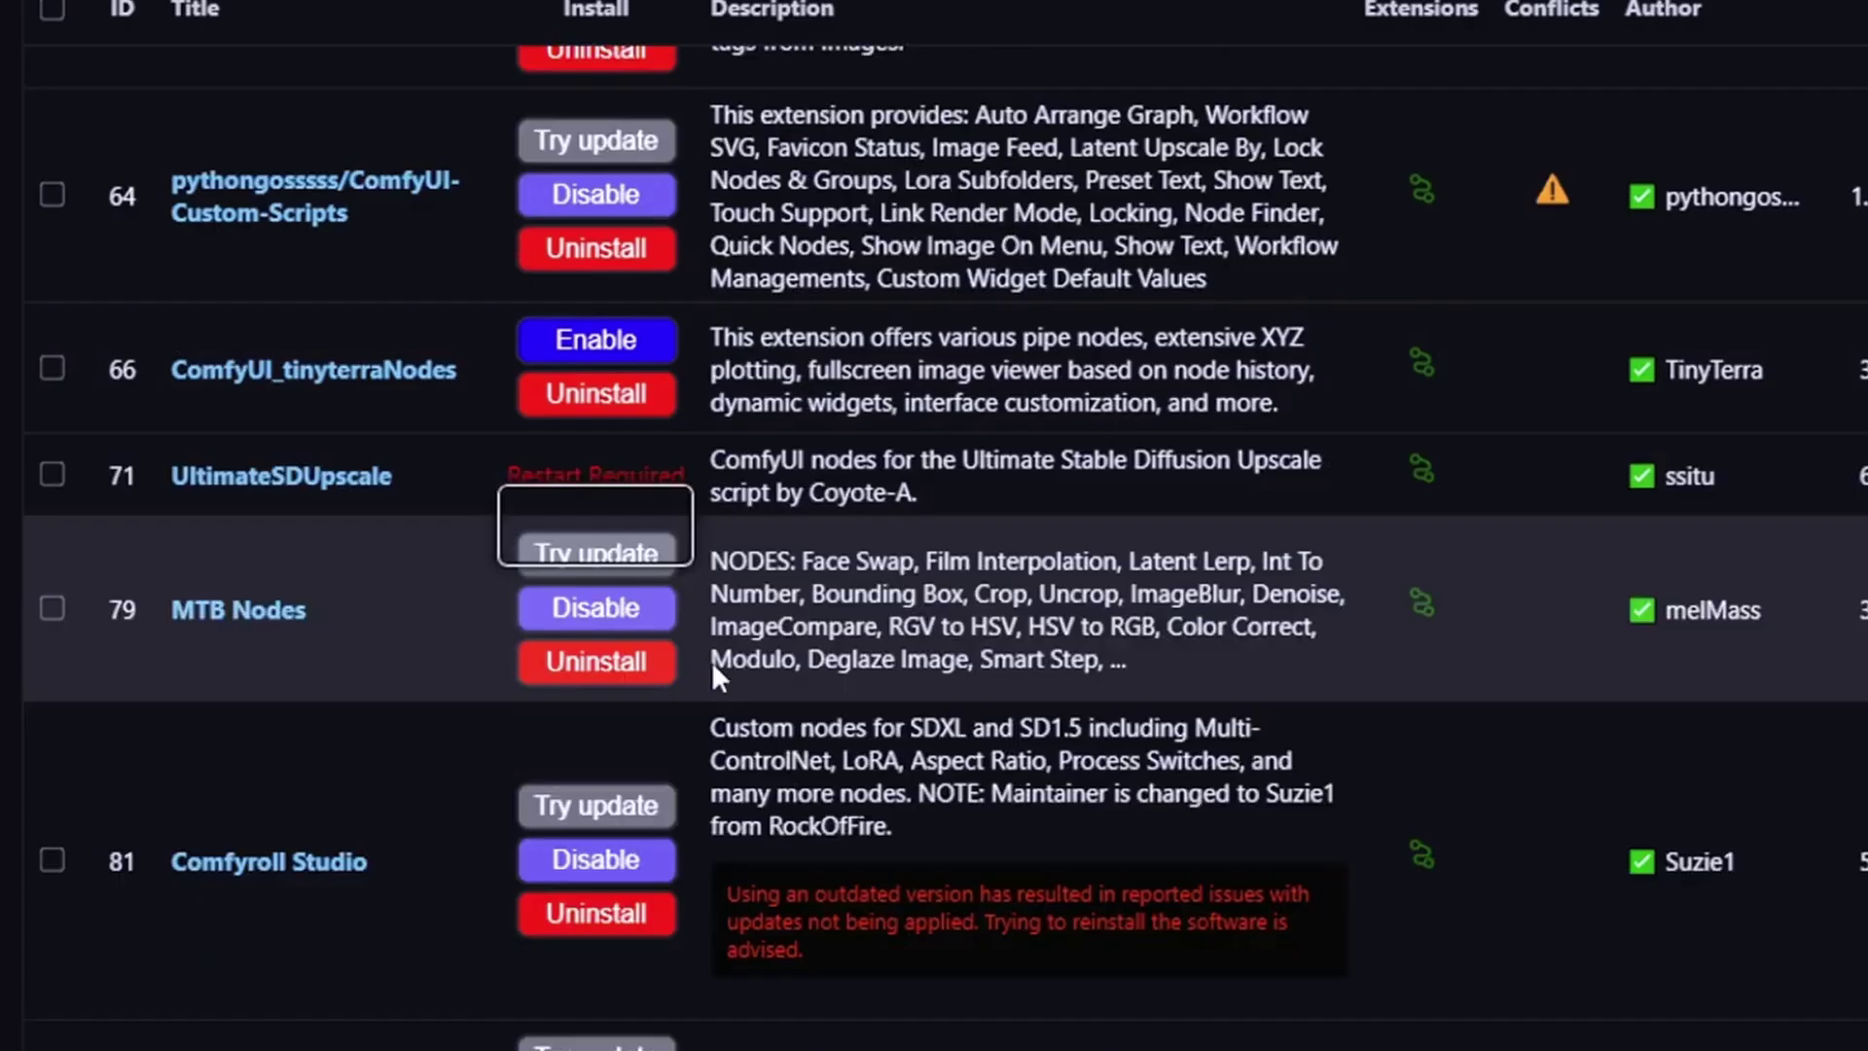
- Disable MTB Nodes, Comfyroll Studio, FizzNodes, ComfyUI_IPAdapter_plus and AnimateDiff extensions
{"action": "left_click", "coordinate": [584, 609]}
{"action": "scroll", "coordinate": [594, 544], "scroll_direction": "down", "scroll_amount": 3}
{"action": "left_click", "coordinate": [584, 496]}
{"action": "scroll", "coordinate": [593, 467], "scroll_direction": "down", "scroll_amount": 3}
{"action": "left_click", "coordinate": [600, 440]}
{"action": "scroll", "coordinate": [601, 457], "scroll_direction": "down", "scroll_amount": 3}
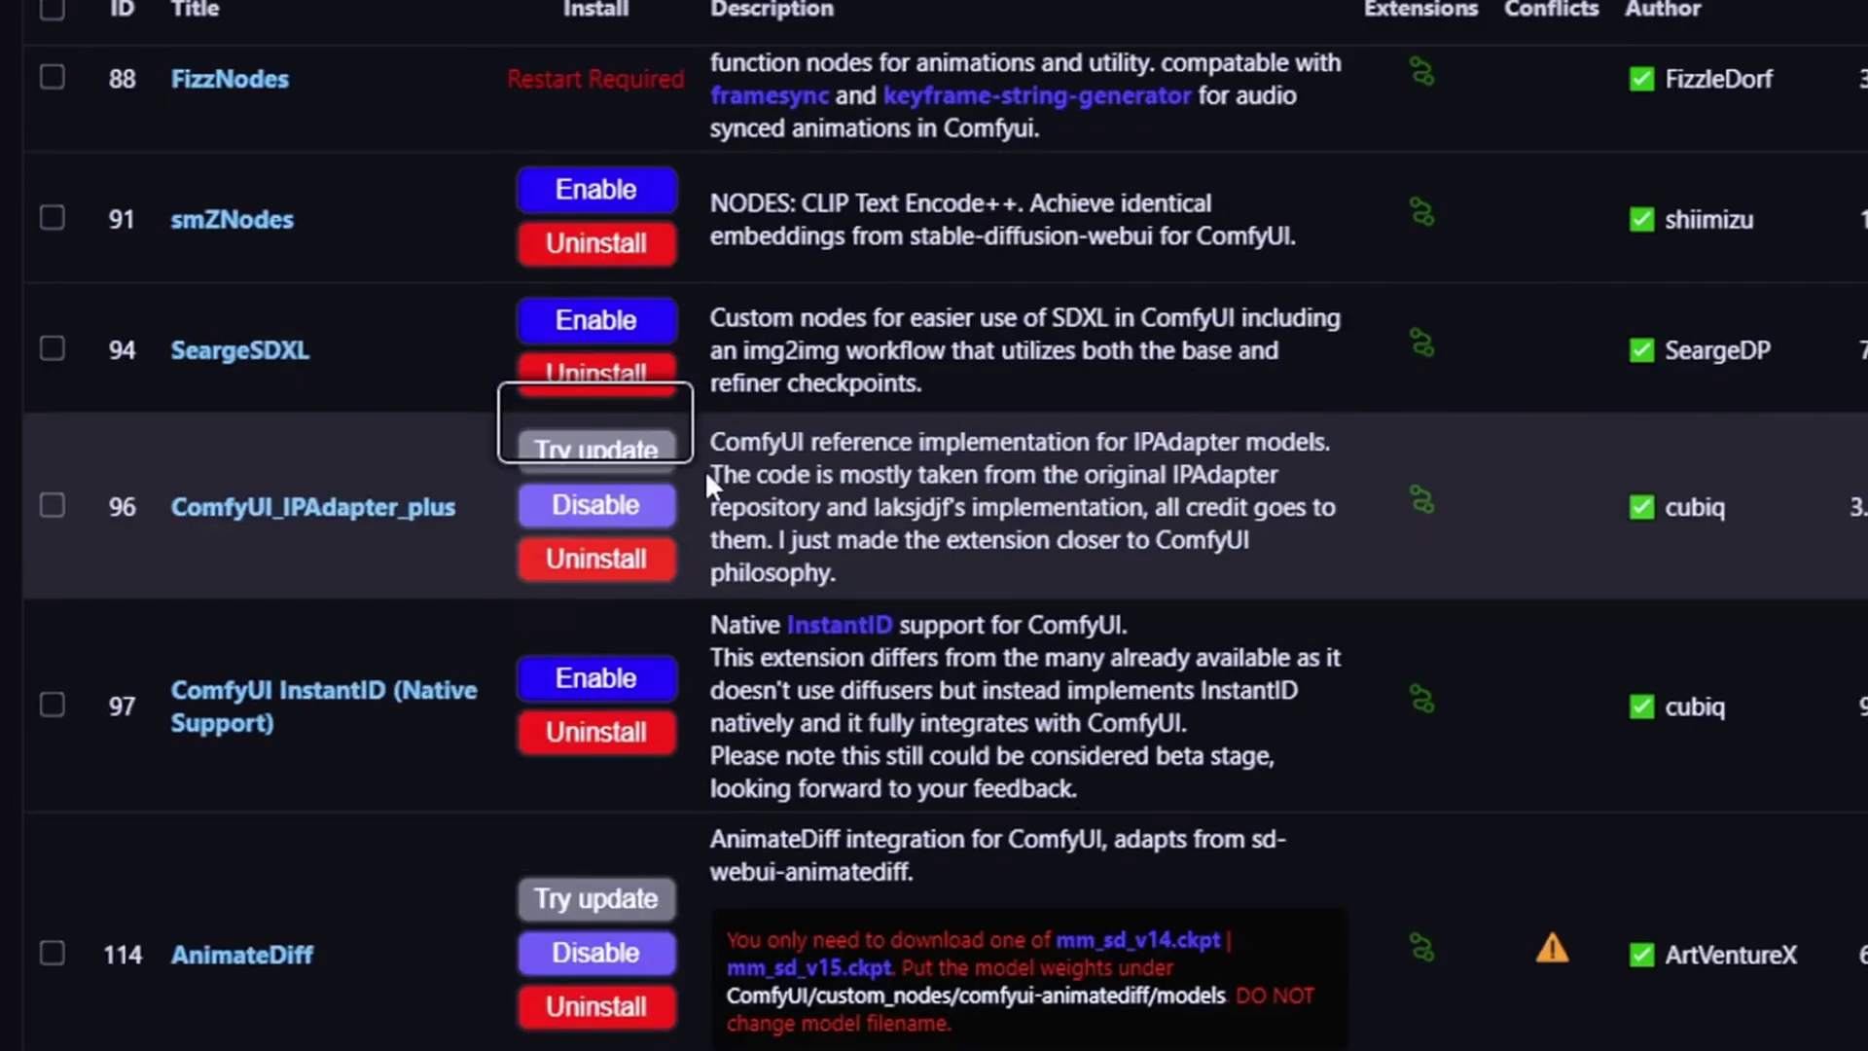
{"action": "left_click", "coordinate": [596, 500]}
{"action": "scroll", "coordinate": [595, 500], "scroll_direction": "down", "scroll_amount": 3}
{"action": "left_click", "coordinate": [595, 616]}
{"action": "scroll", "coordinate": [603, 584], "scroll_direction": "down", "scroll_amount": 4}
- Disable Various ComfyUI Nodes by Type, ComfyUI-Advanced-ControlNet, AnimateDiff Evolved and the row 134 extension
{"action": "left_click", "coordinate": [623, 365]}
{"action": "scroll", "coordinate": [649, 408], "scroll_direction": "down", "scroll_amount": 3}
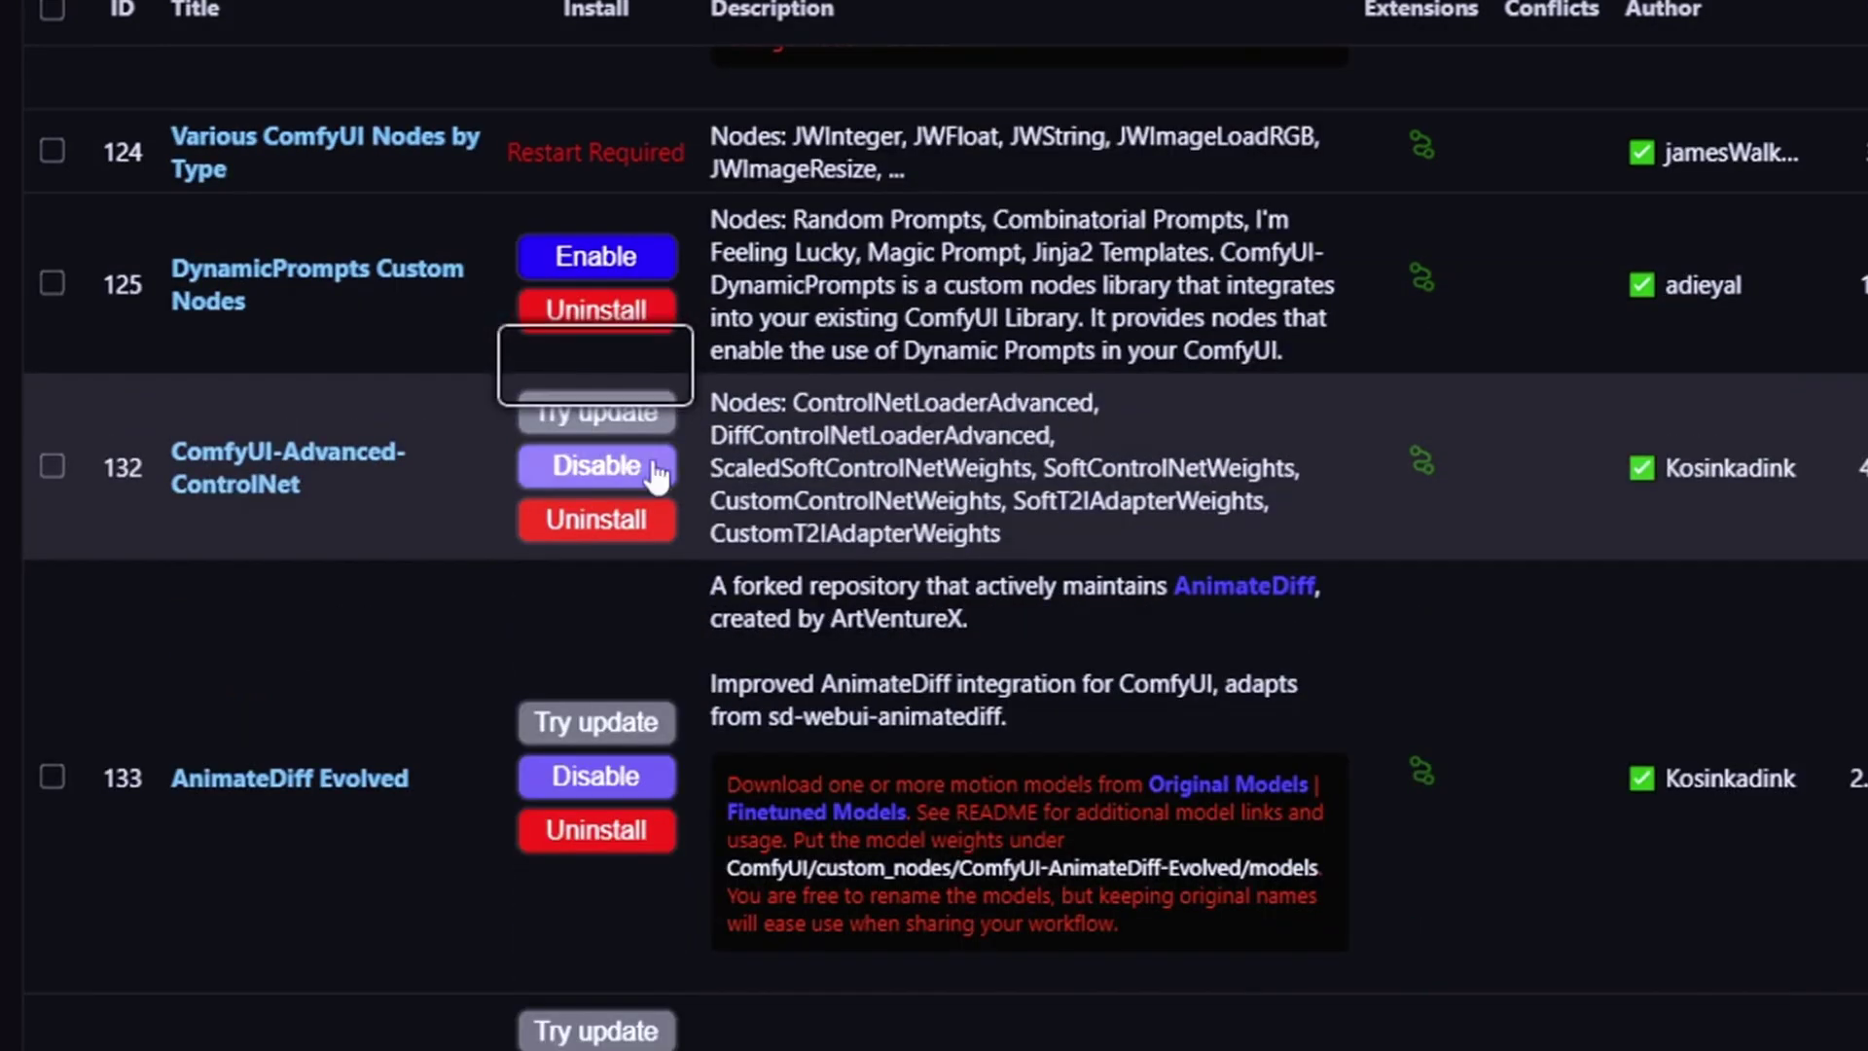
{"action": "left_click", "coordinate": [623, 464]}
{"action": "scroll", "coordinate": [681, 462], "scroll_direction": "down", "scroll_amount": 3}
{"action": "left_click", "coordinate": [632, 443]}
{"action": "scroll", "coordinate": [720, 467], "scroll_direction": "down", "scroll_amount": 3}
{"action": "left_click", "coordinate": [623, 588]}
{"action": "scroll", "coordinate": [779, 545], "scroll_direction": "down", "scroll_amount": 4}
{"action": "scroll", "coordinate": [808, 550], "scroll_direction": "down", "scroll_amount": 4}
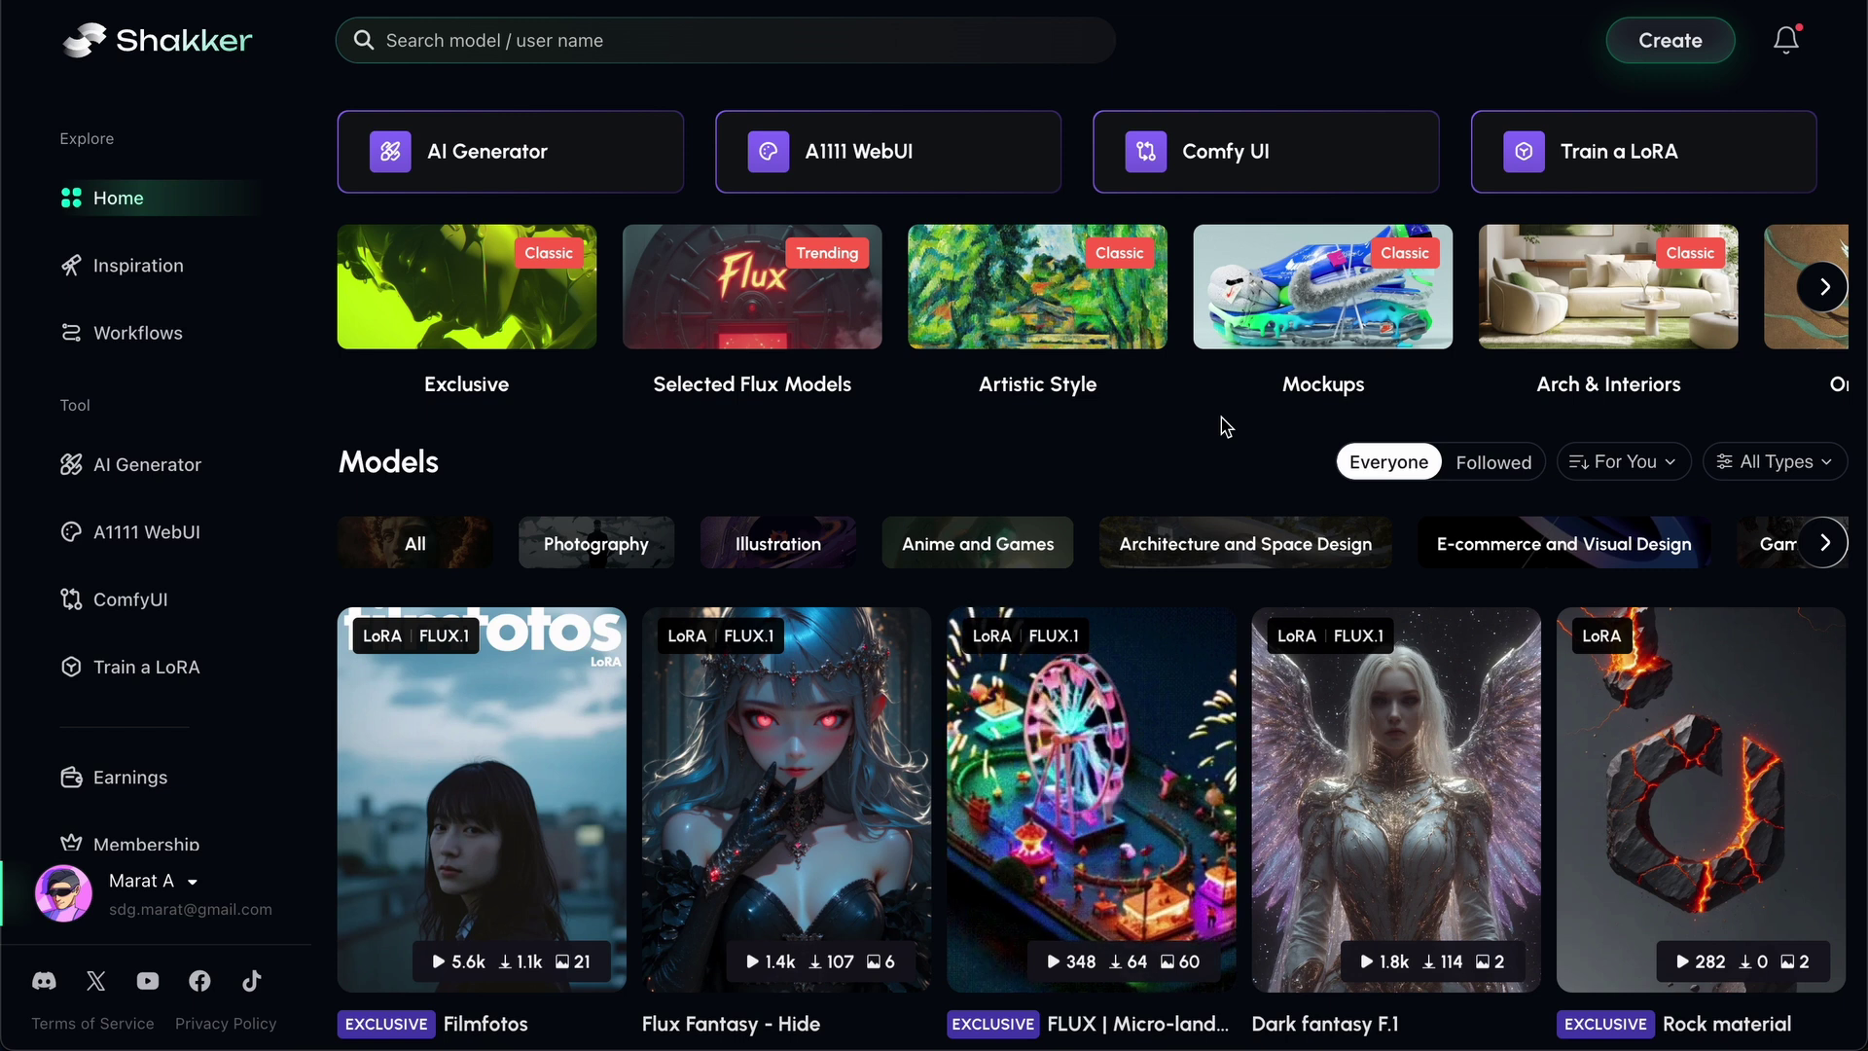
- Filter the Models list to SDXL base models and open the LEOSAM HelloWorld SDXL Realism Checkpoint page
{"action": "left_click", "coordinate": [1783, 463]}
{"action": "scroll", "coordinate": [1668, 592], "scroll_direction": "down", "scroll_amount": 1}
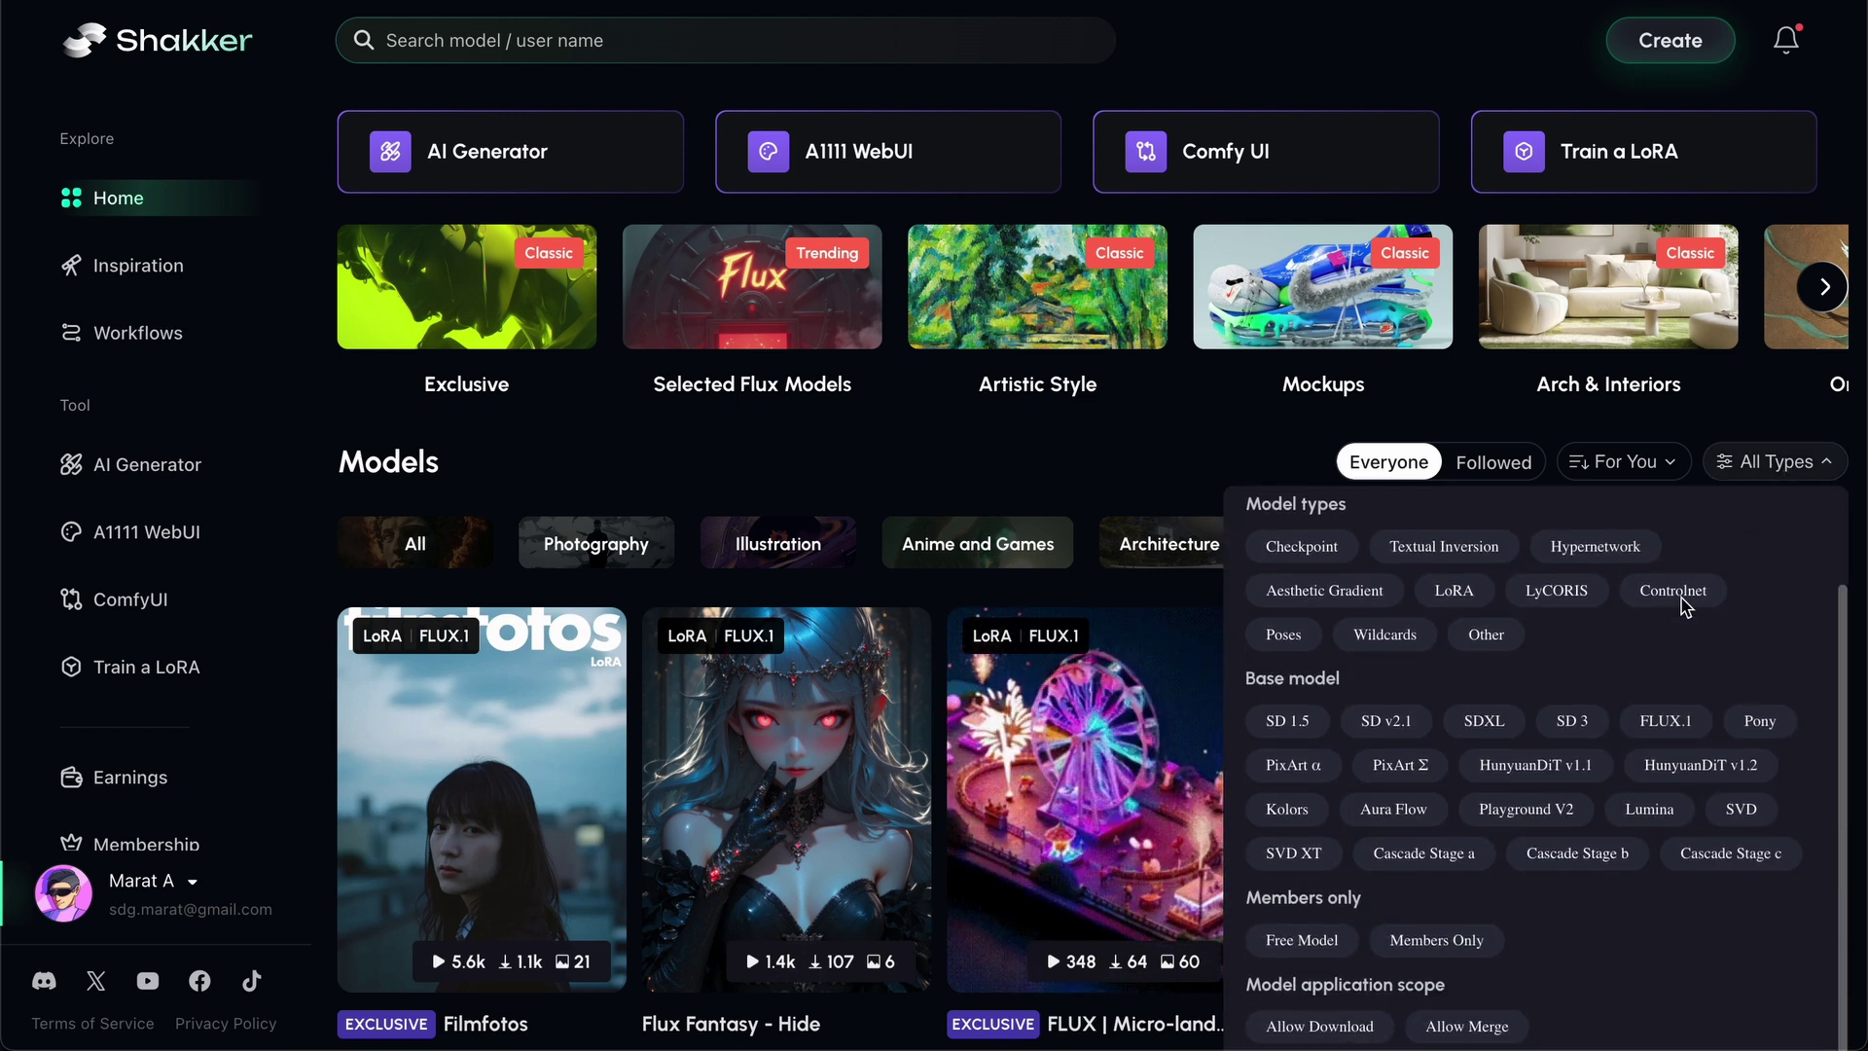
{"action": "left_click", "coordinate": [1489, 721]}
{"action": "scroll", "coordinate": [1058, 334], "scroll_direction": "down", "scroll_amount": 3}
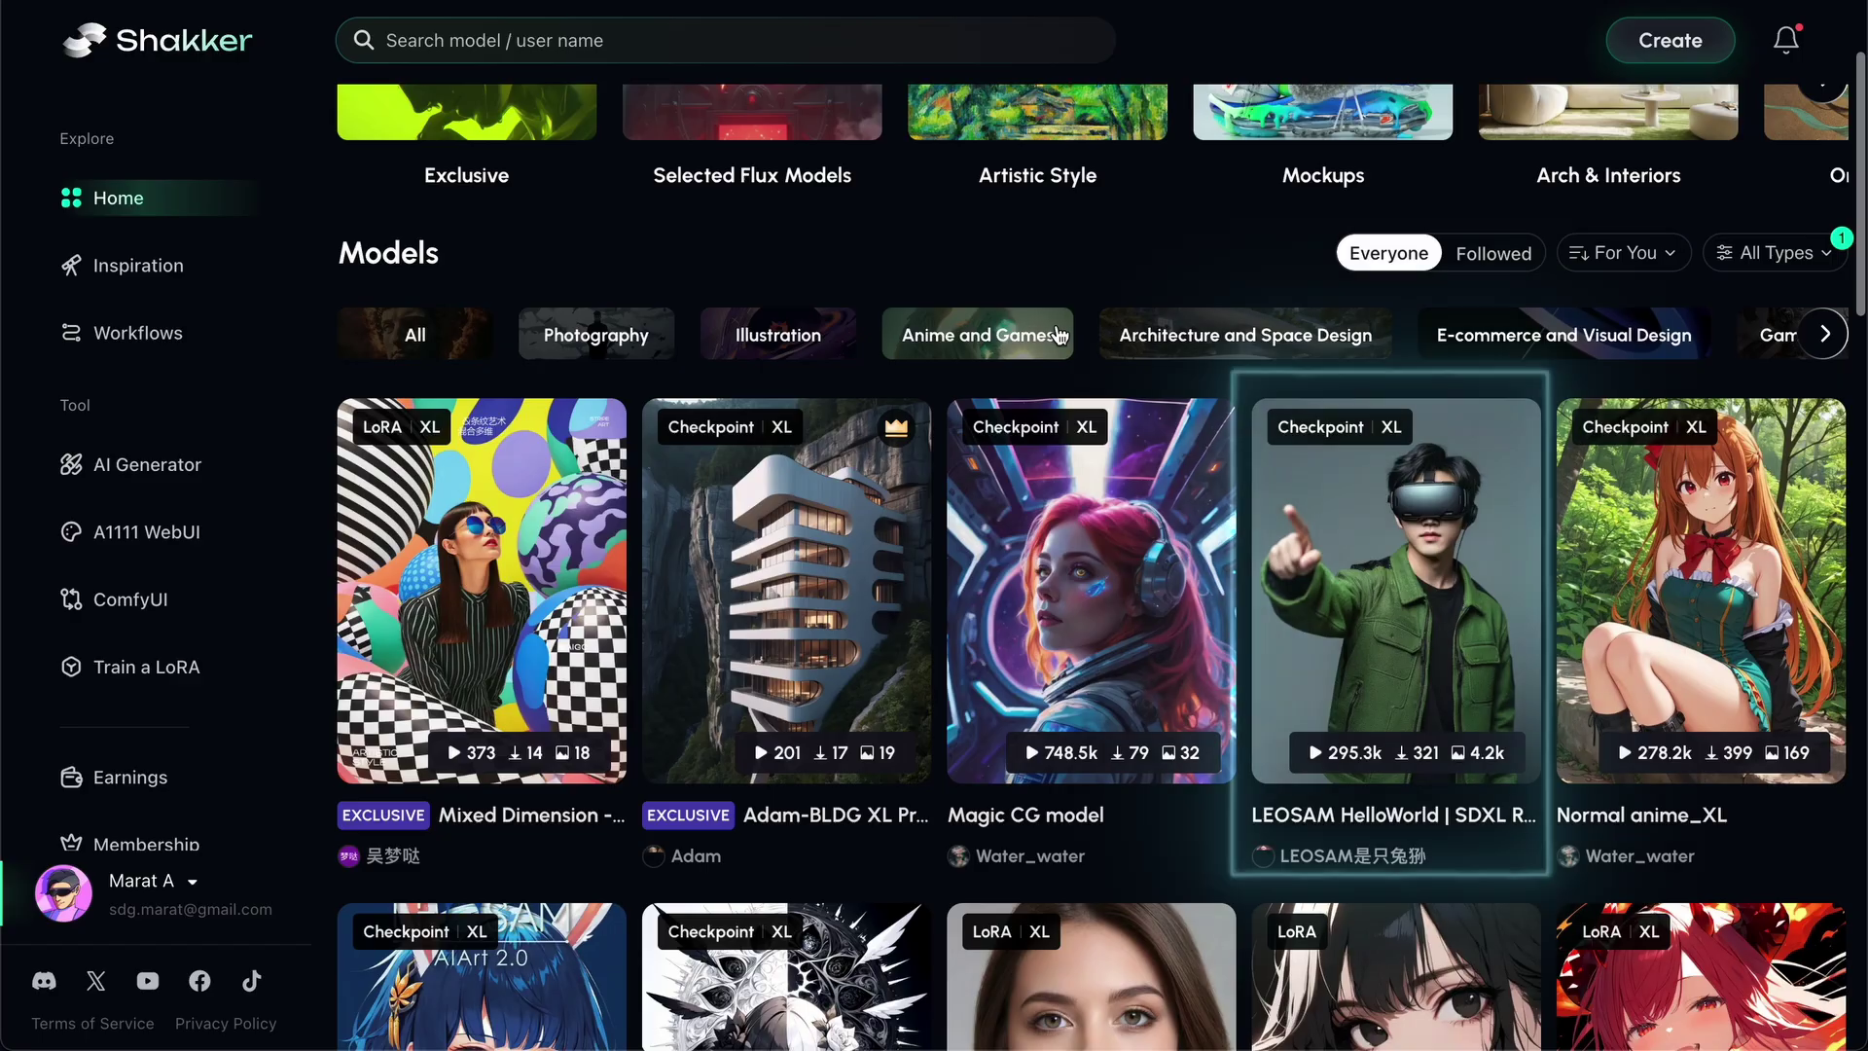
{"action": "left_click", "coordinate": [1386, 594]}
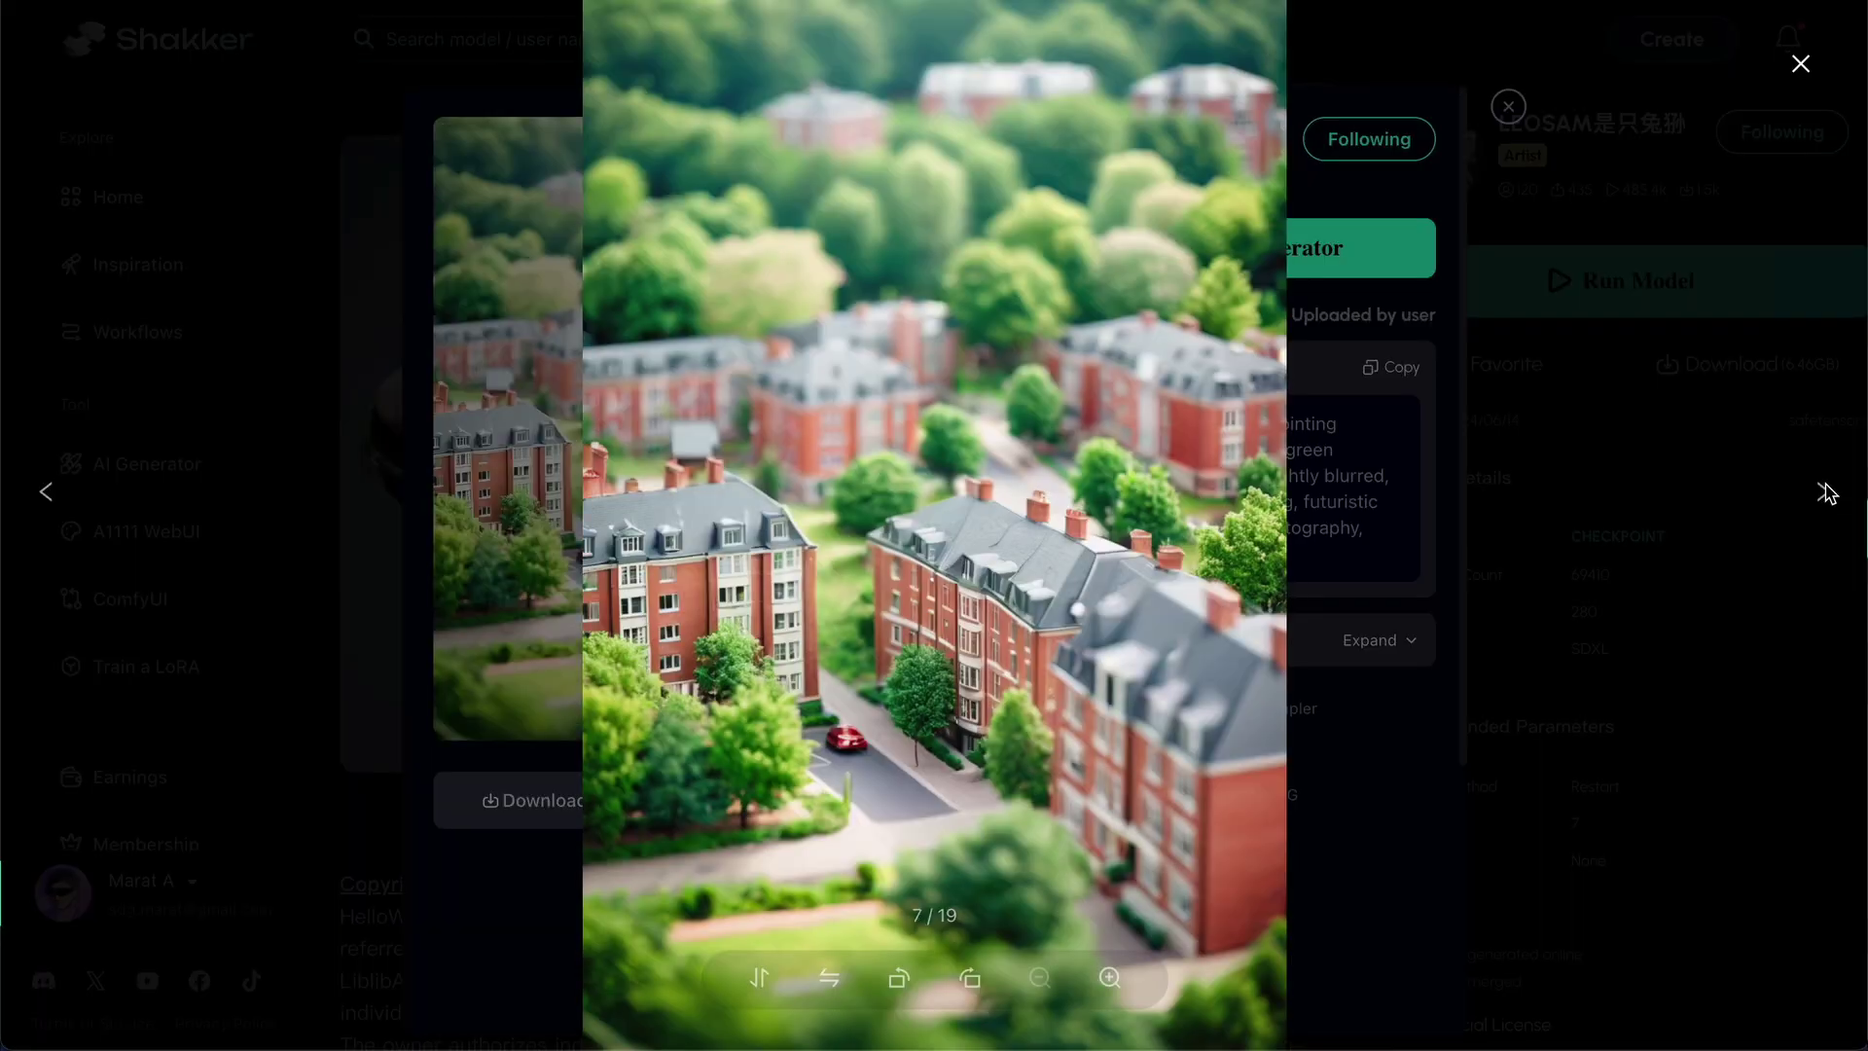
{"action": "left_click", "coordinate": [1825, 492]}
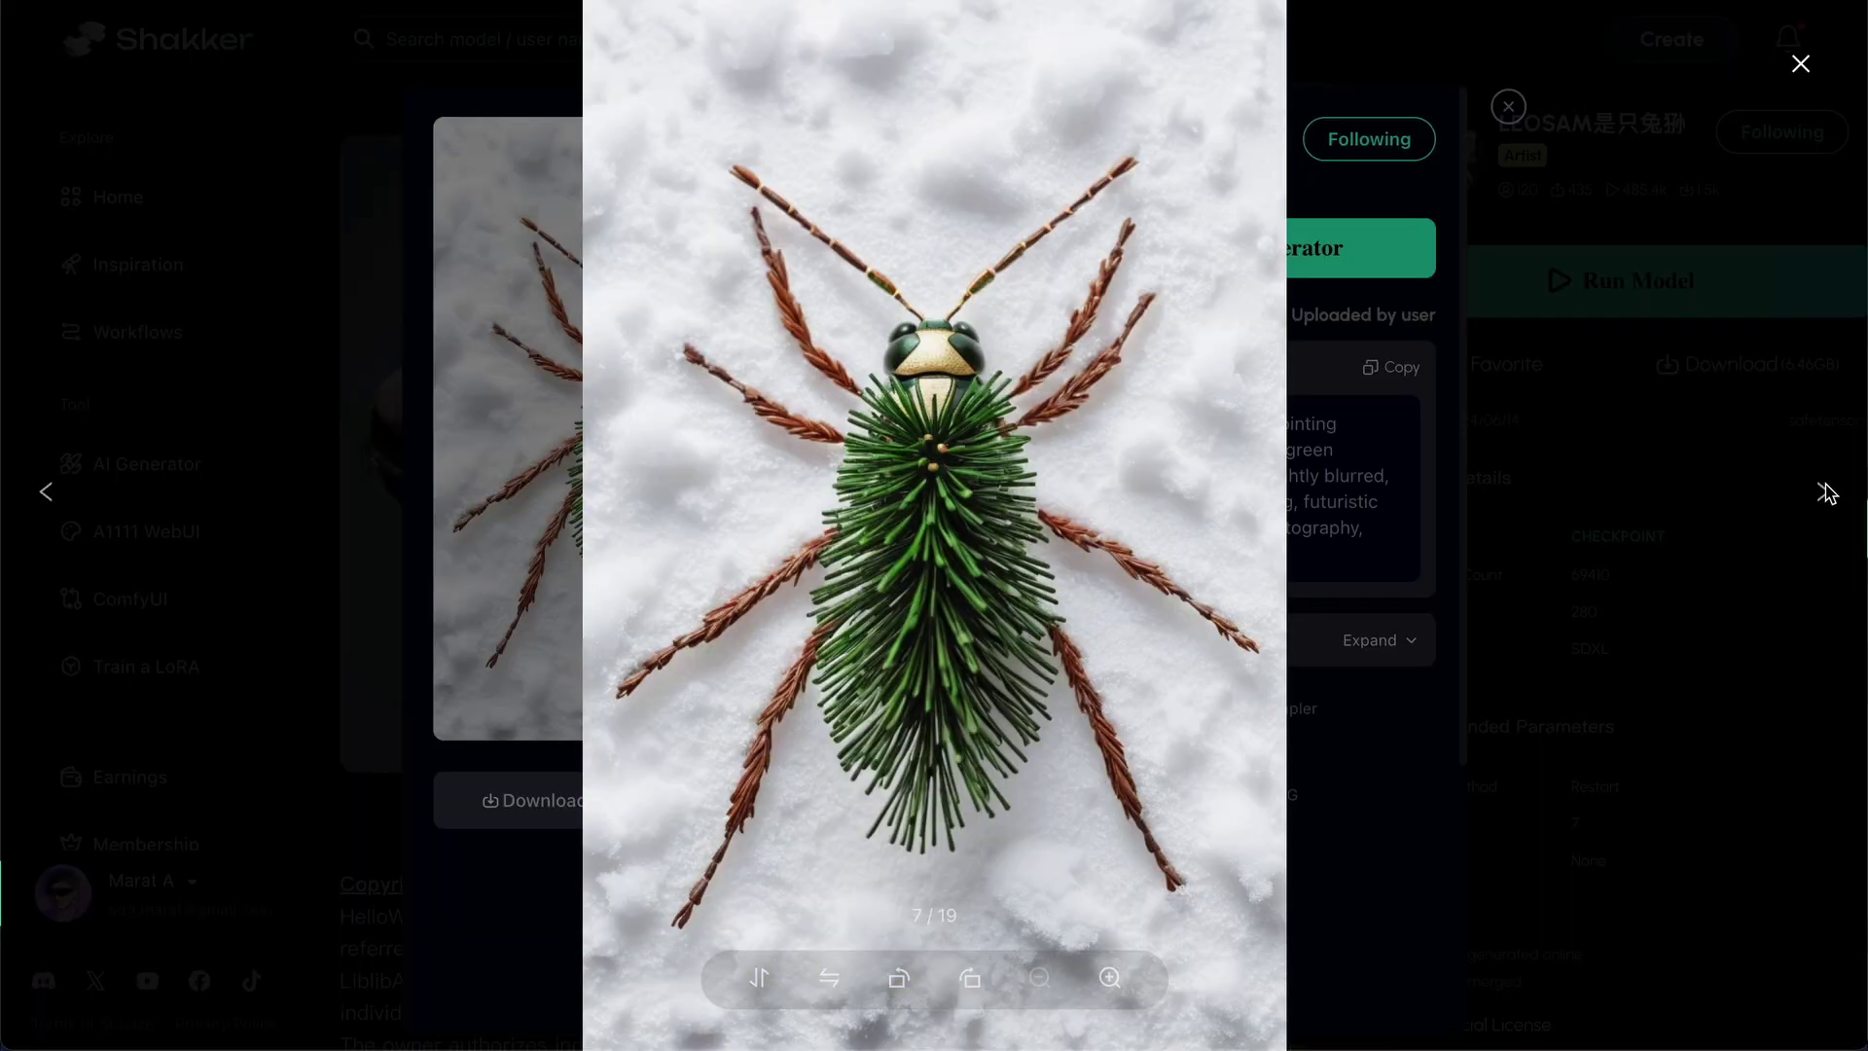
{"action": "left_click", "coordinate": [1825, 492]}
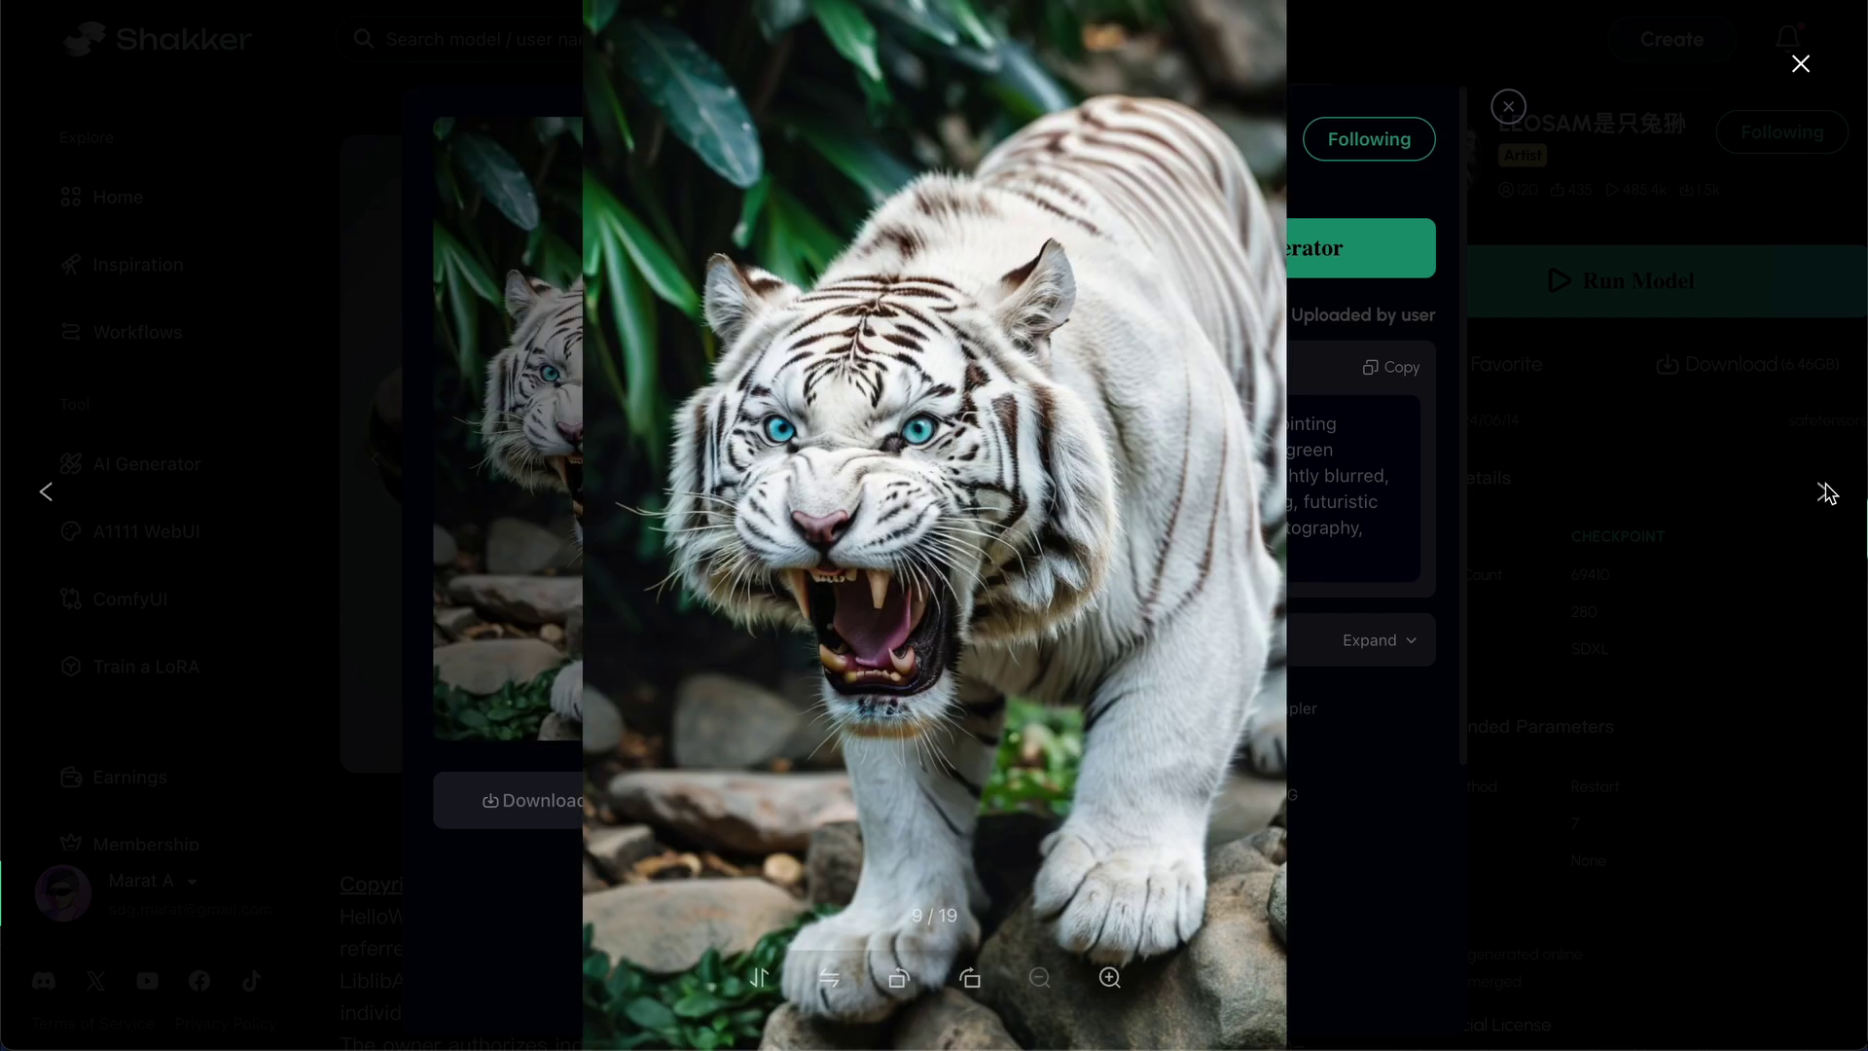
{"action": "left_click", "coordinate": [1825, 492]}
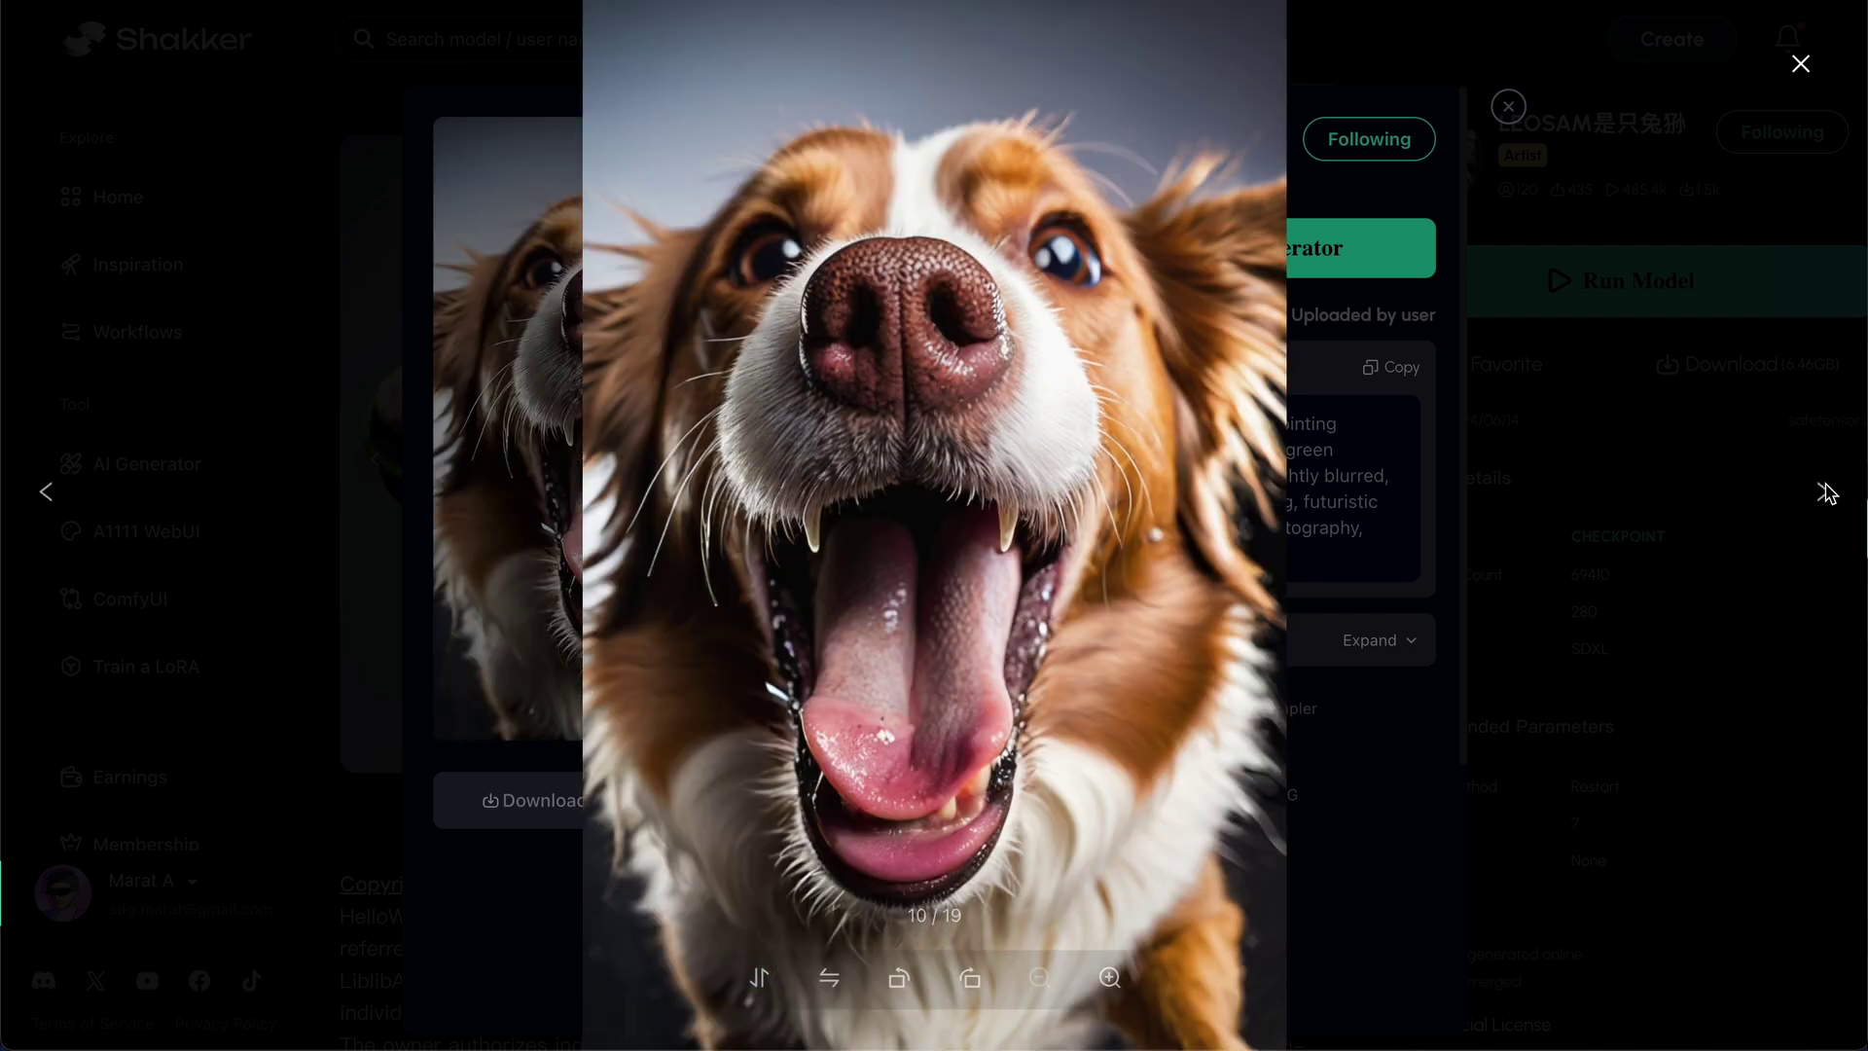
{"action": "left_click", "coordinate": [1825, 493]}
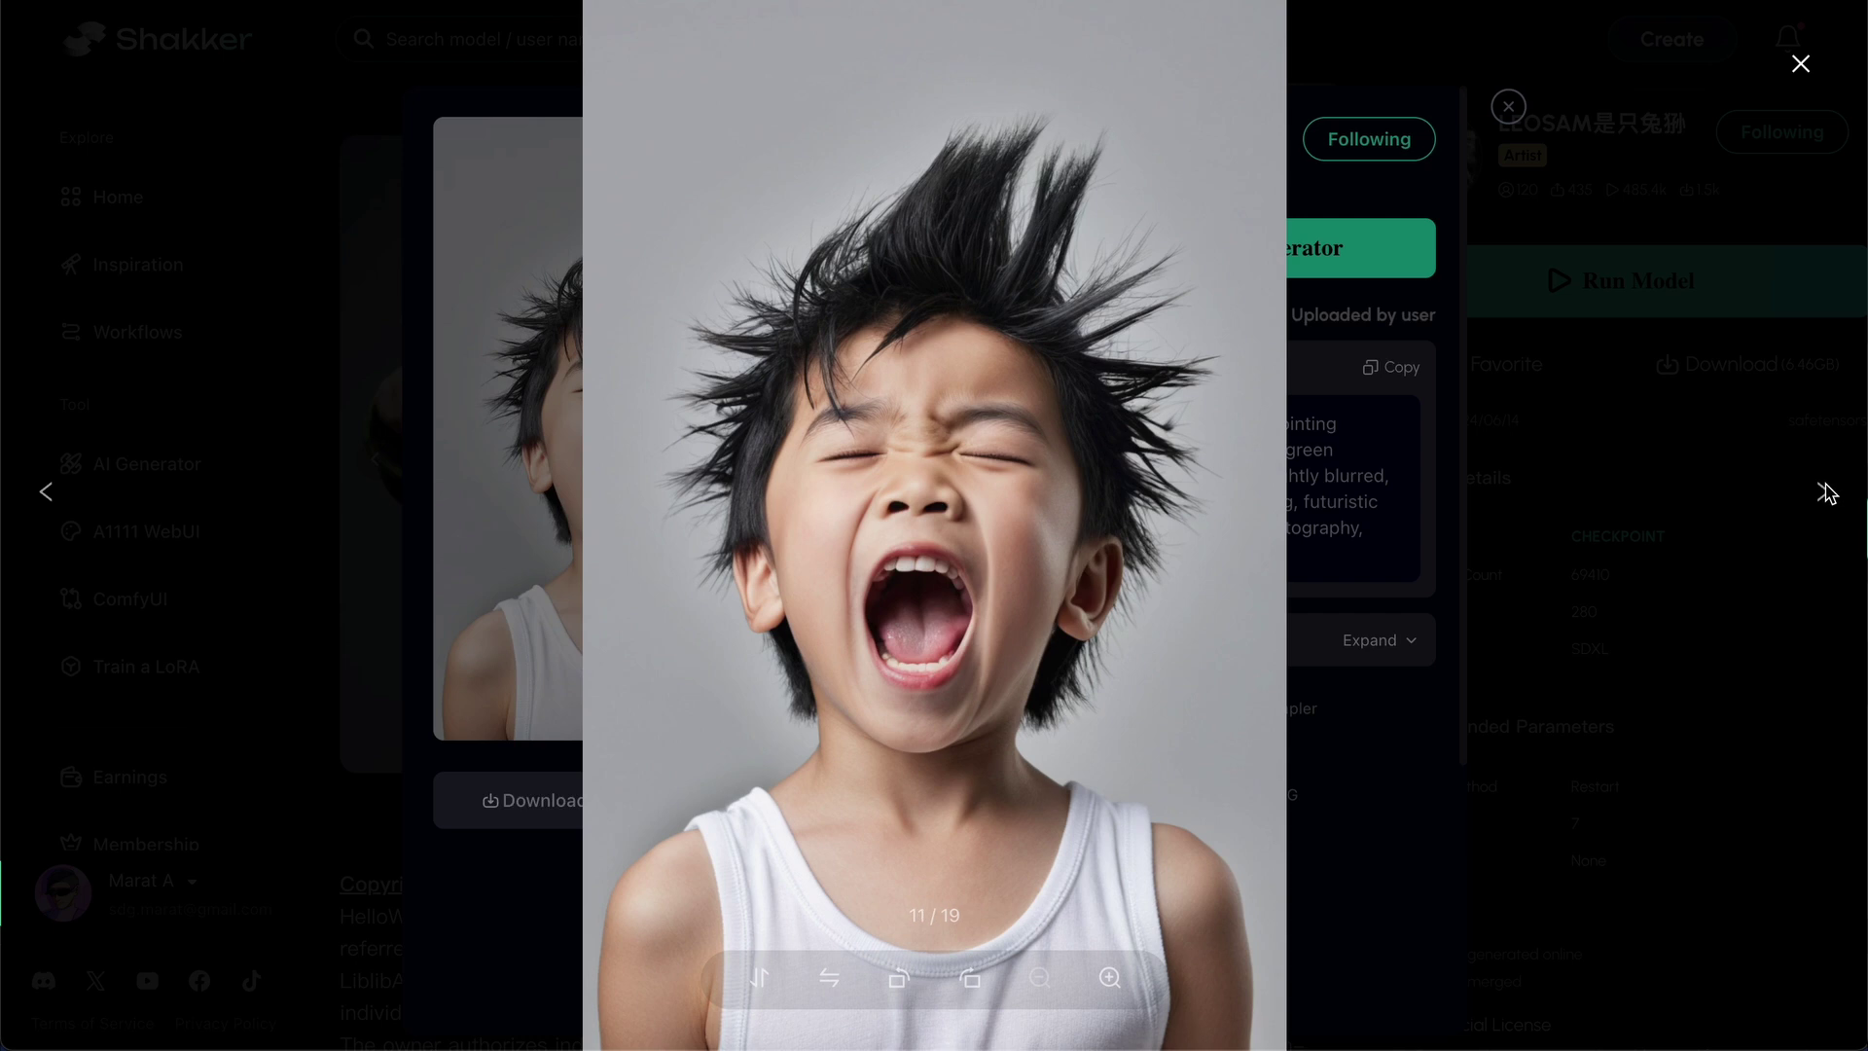
{"action": "left_click", "coordinate": [1825, 492]}
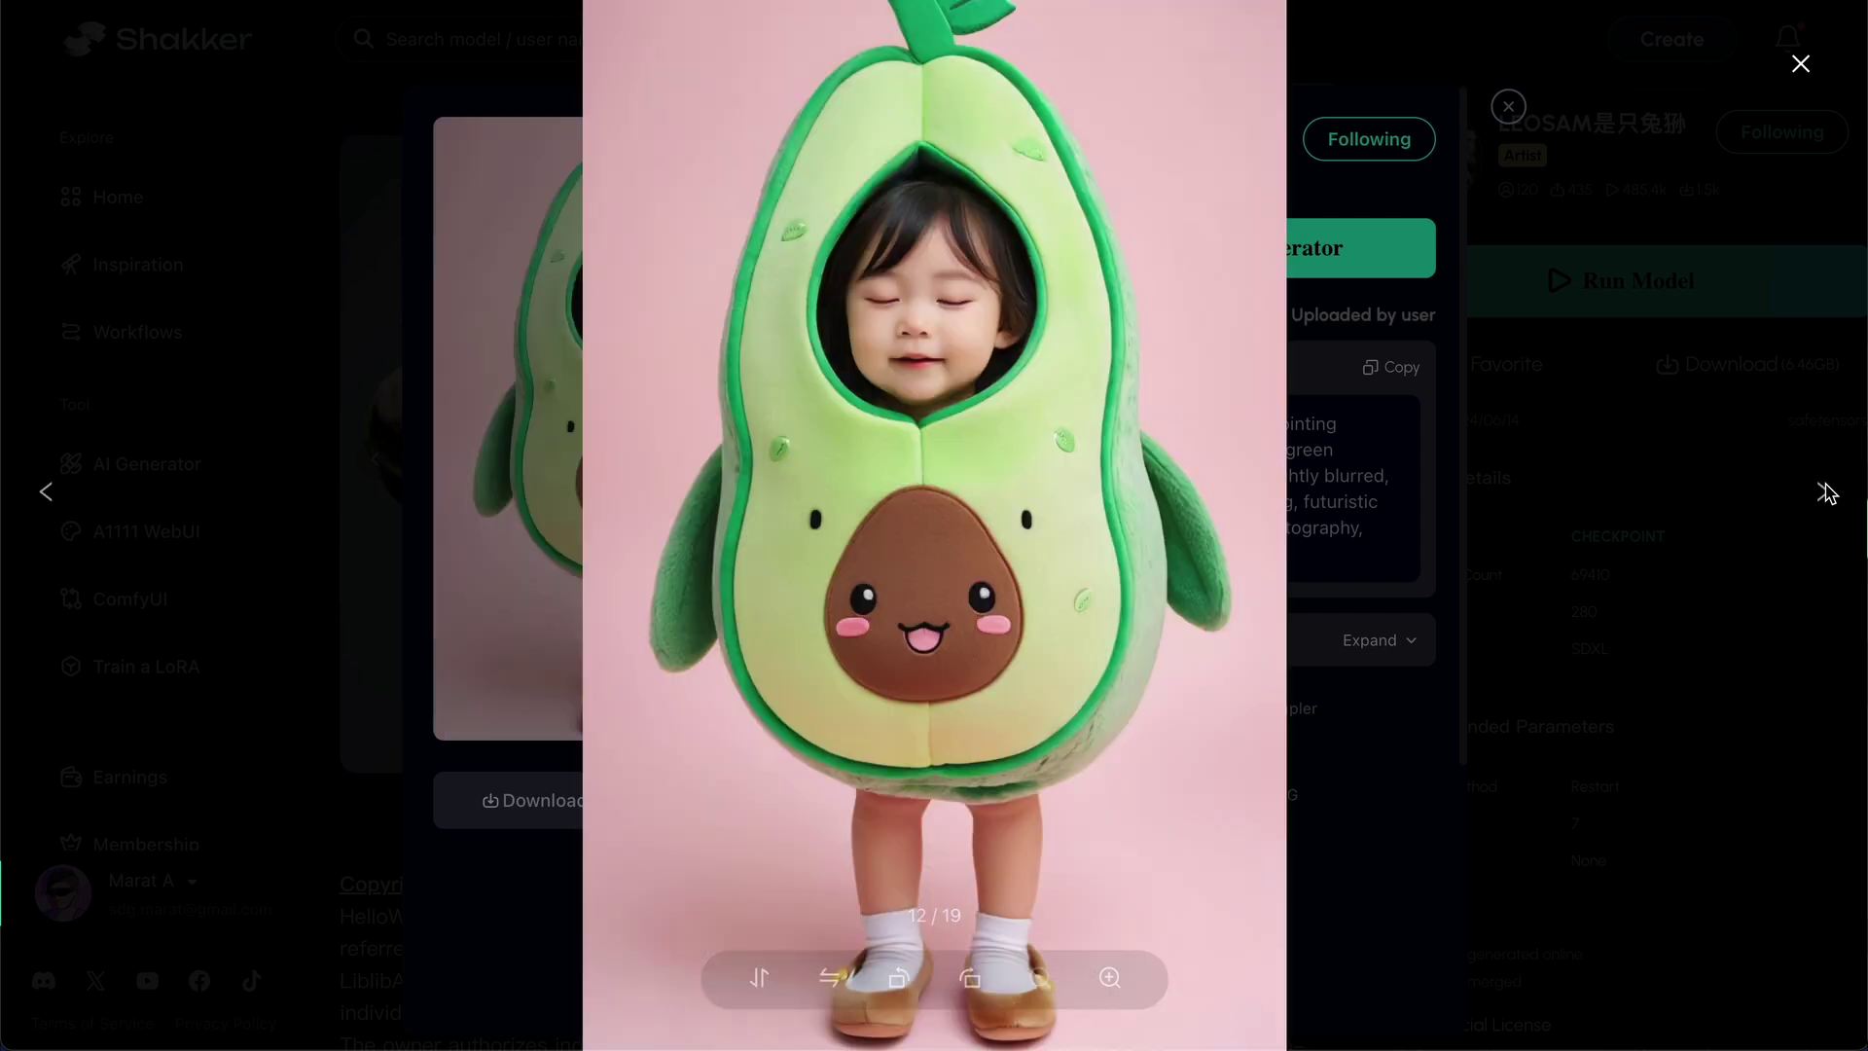
{"action": "left_click", "coordinate": [1826, 493]}
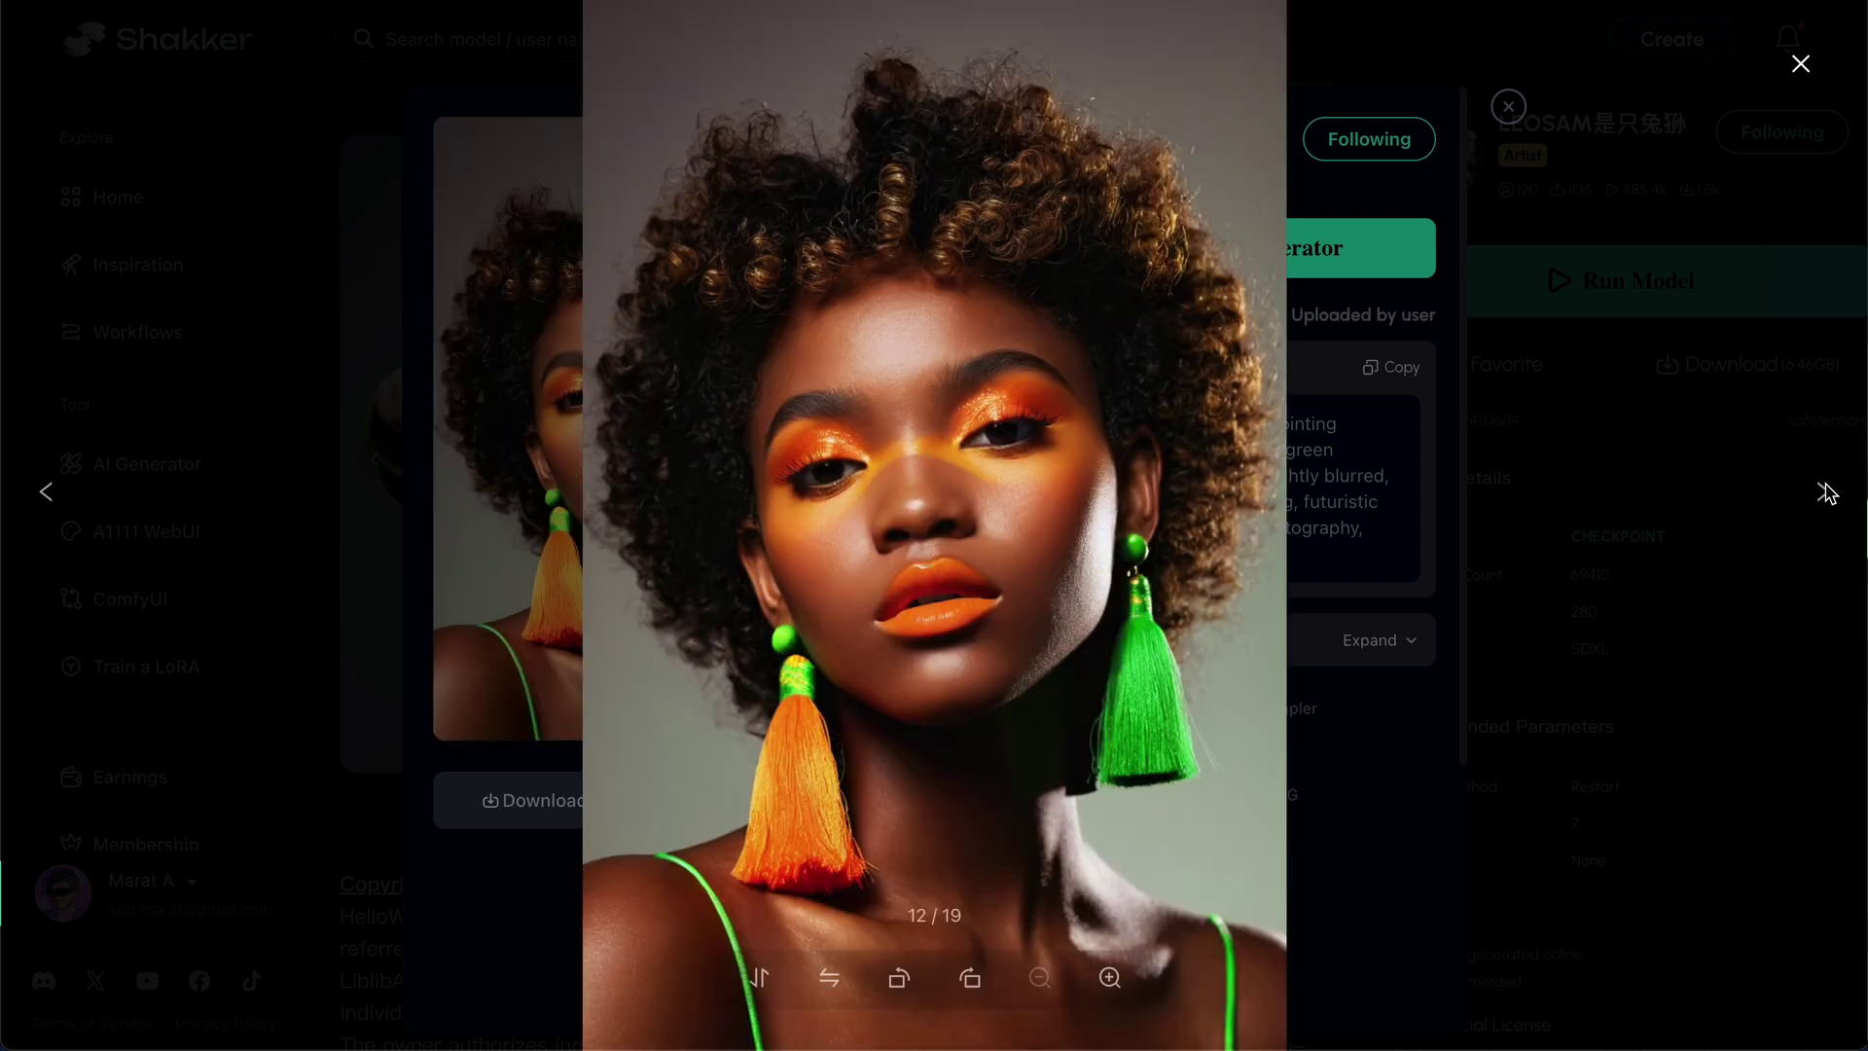
{"action": "left_click", "coordinate": [1825, 493]}
{"action": "left_click", "coordinate": [1294, 547]}
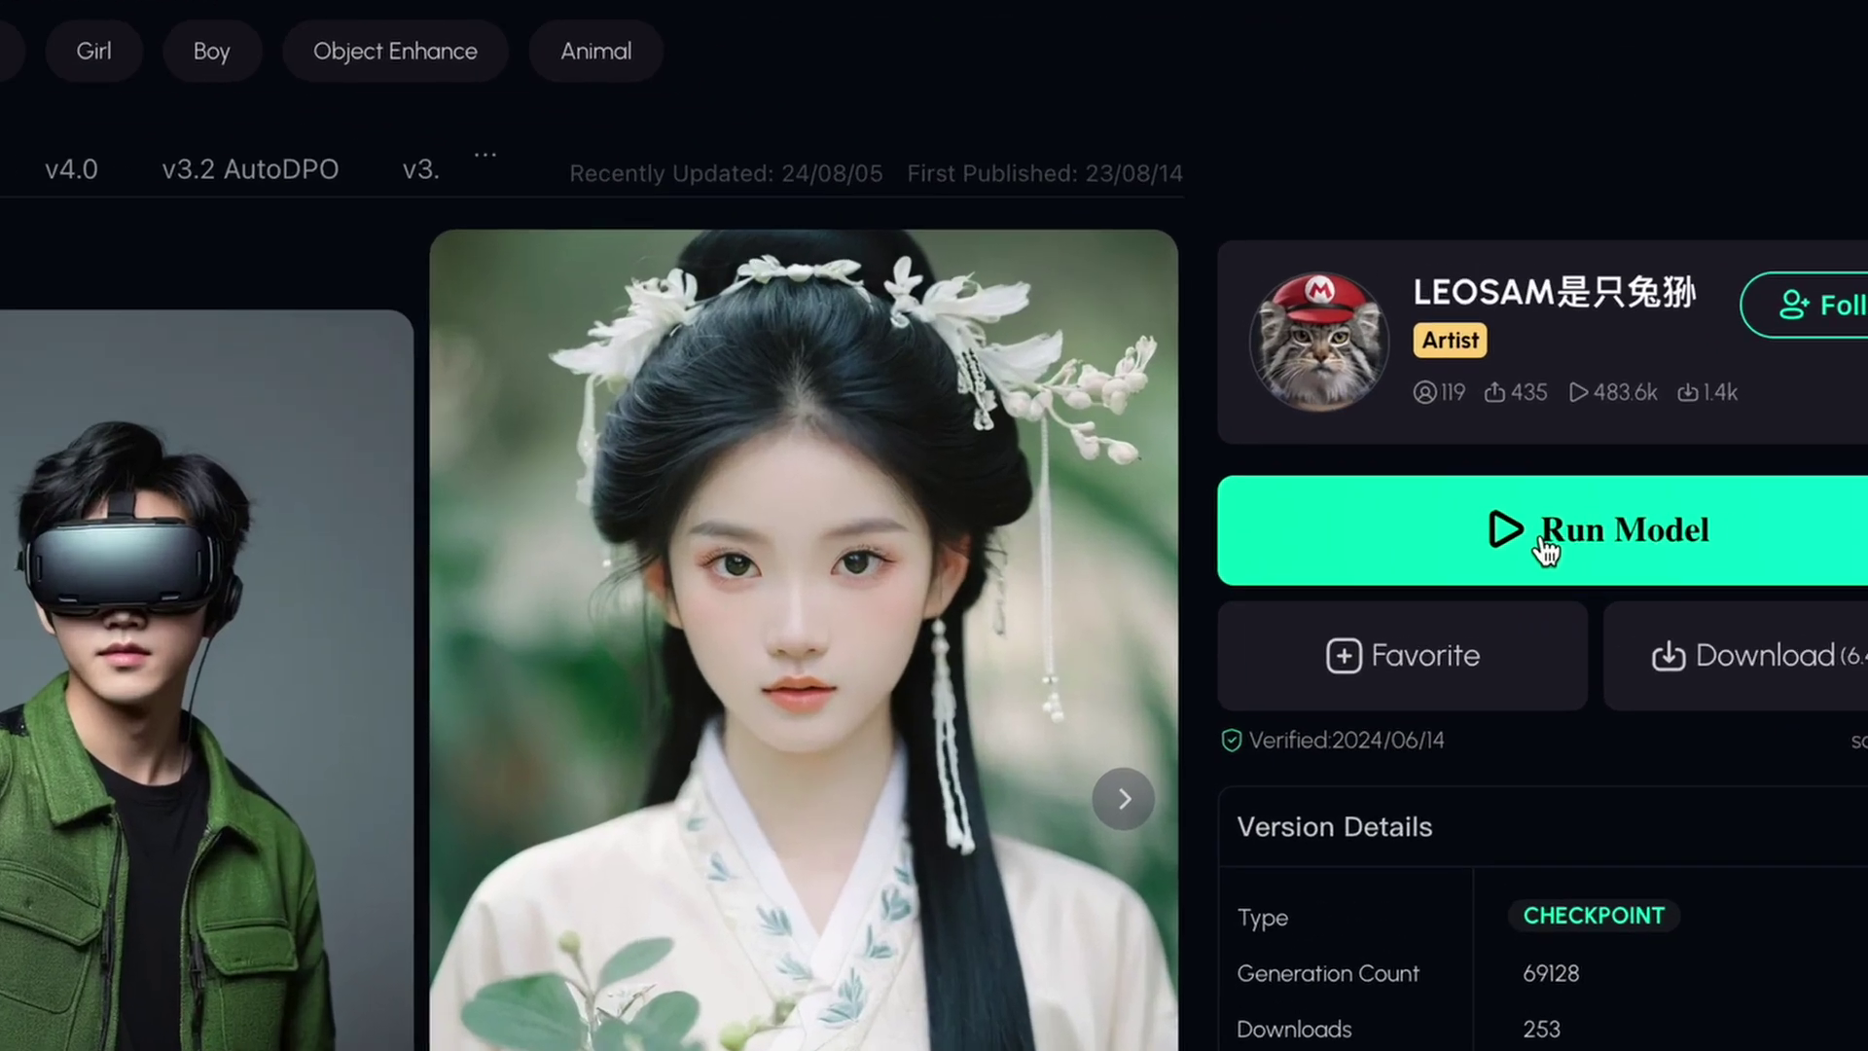
{"action": "left_click", "coordinate": [1596, 535]}
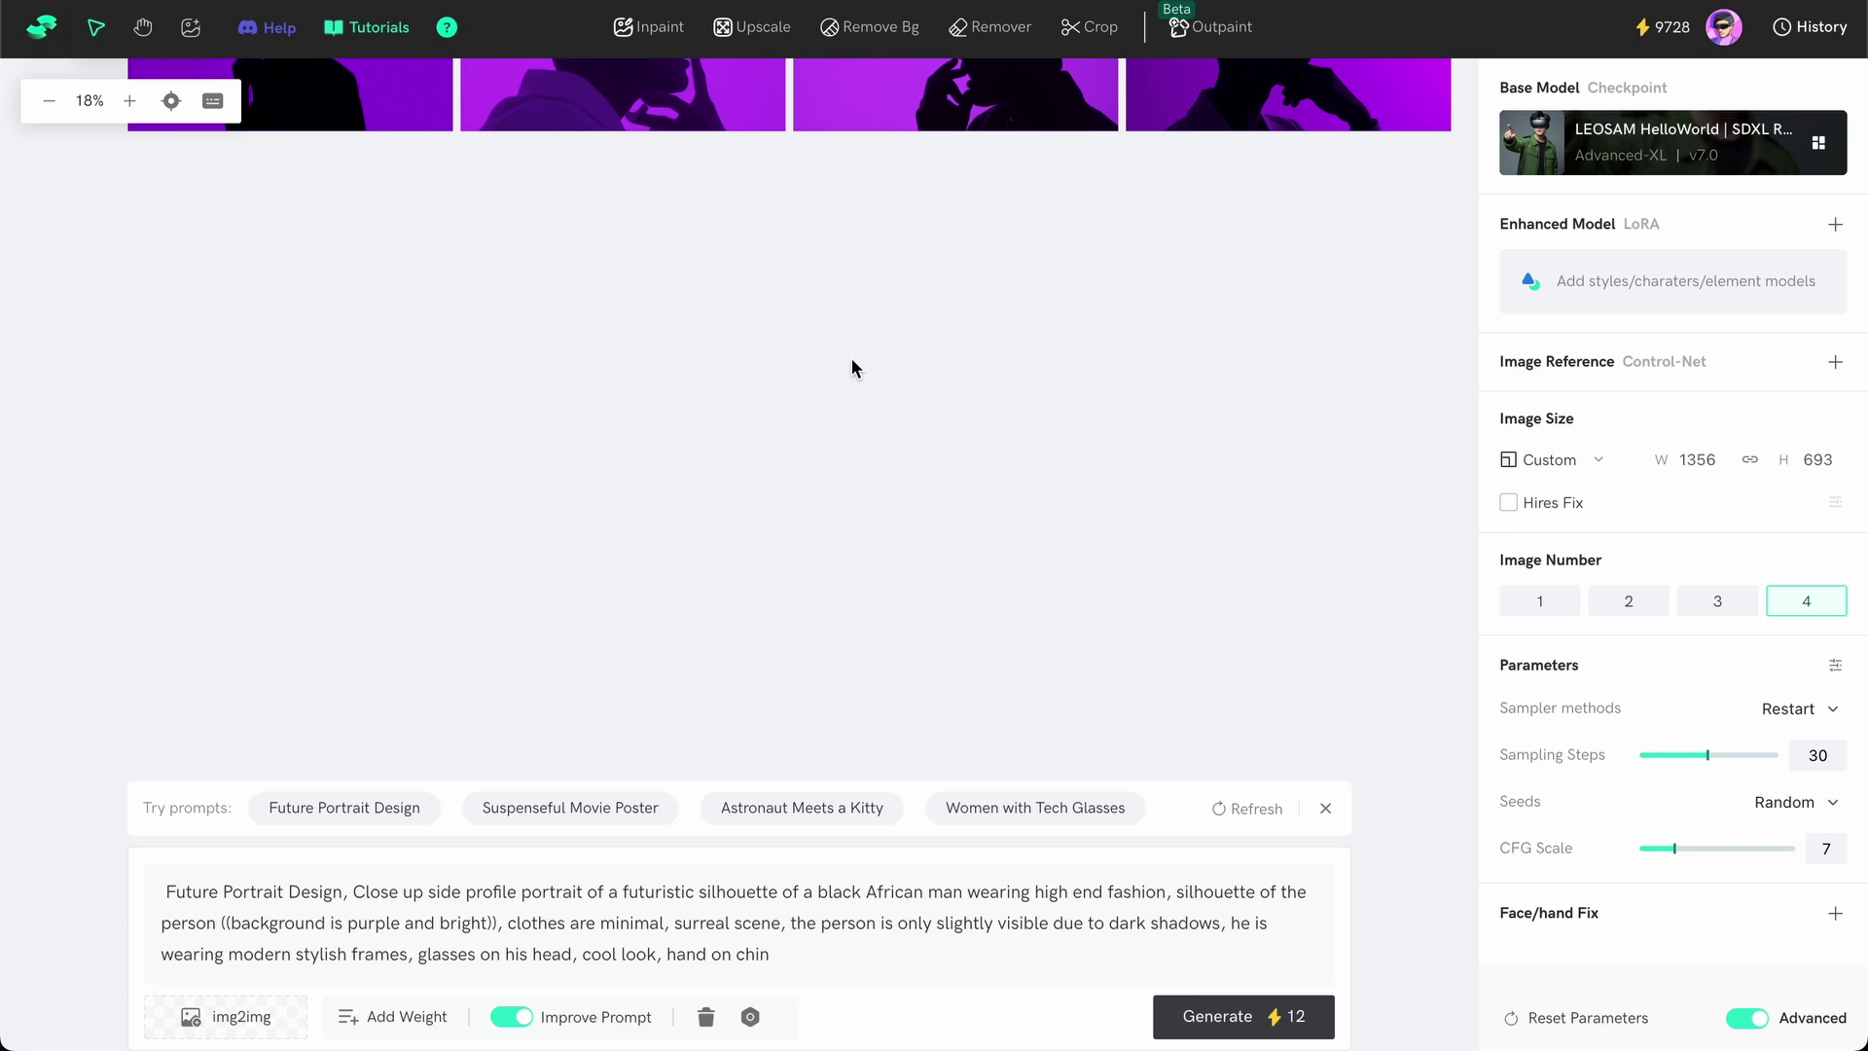
- Look over the Upscale, Remove Bg and Remover tools in the generator's top toolbar
{"action": "mouse_move", "coordinate": [790, 49]}
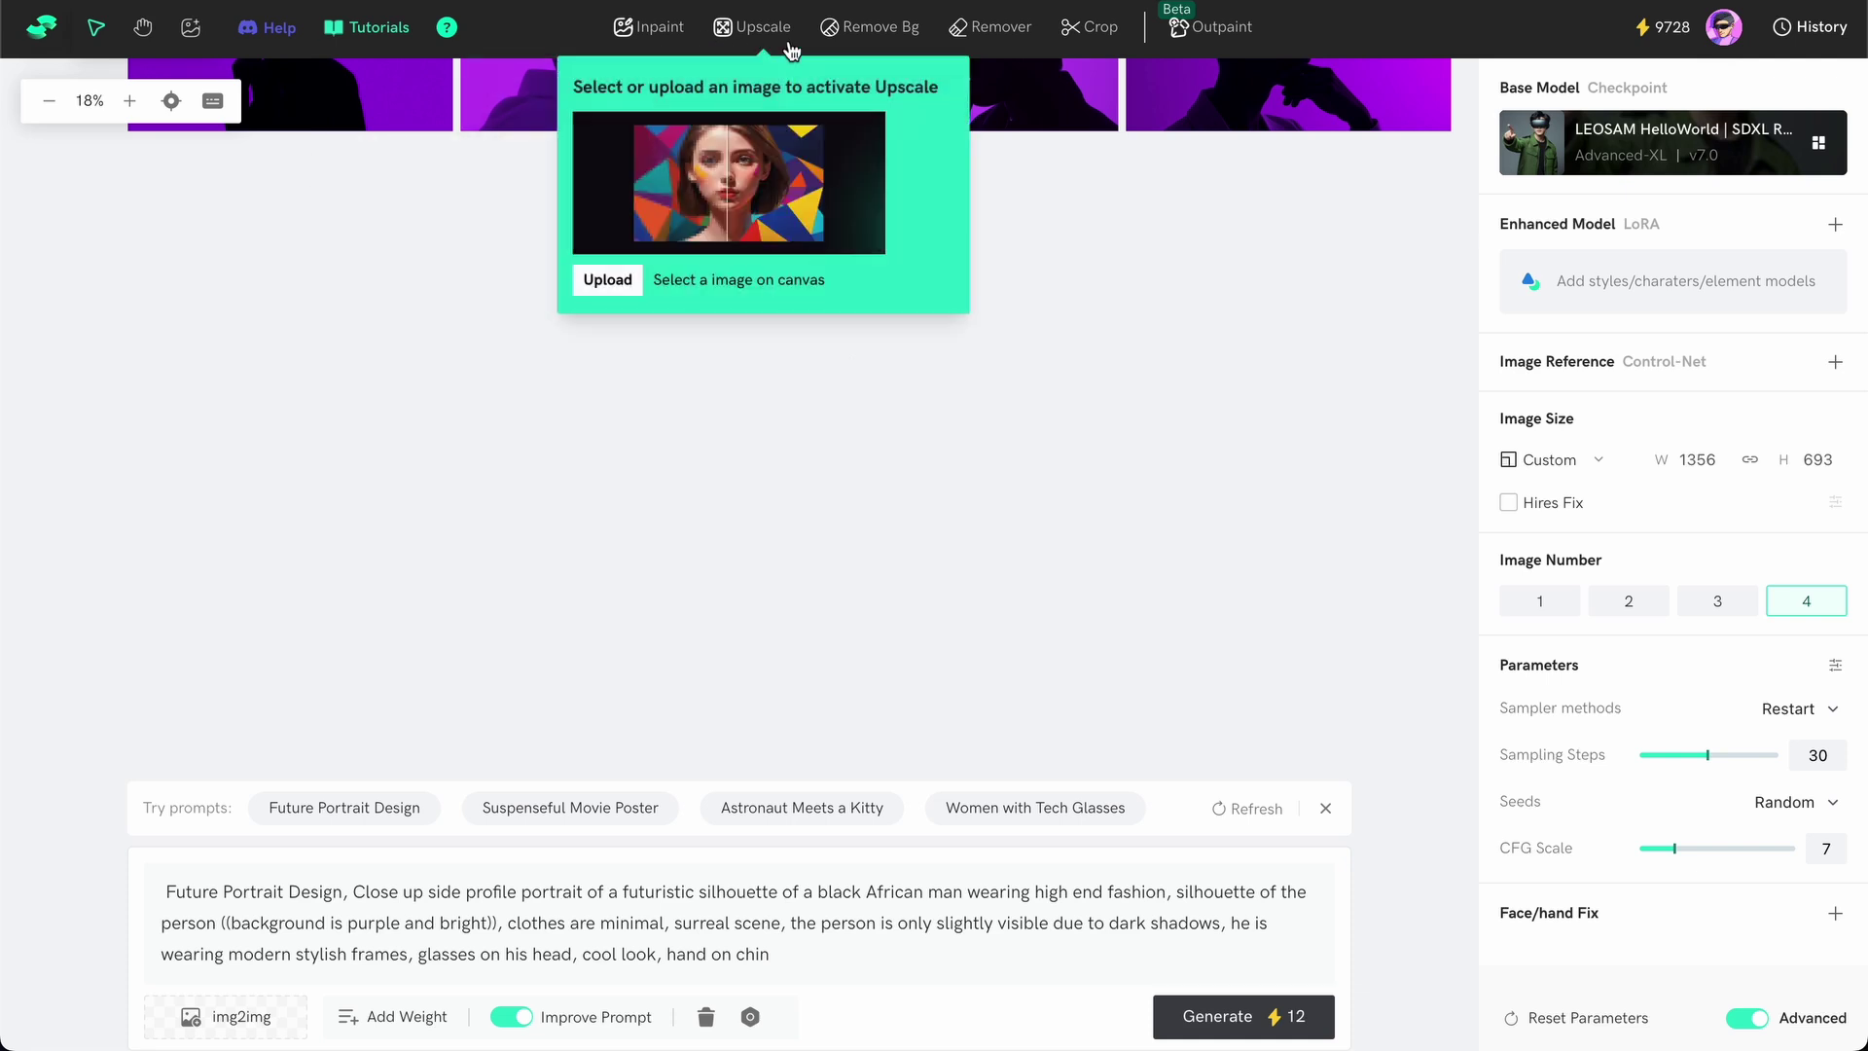
{"action": "mouse_move", "coordinate": [897, 56]}
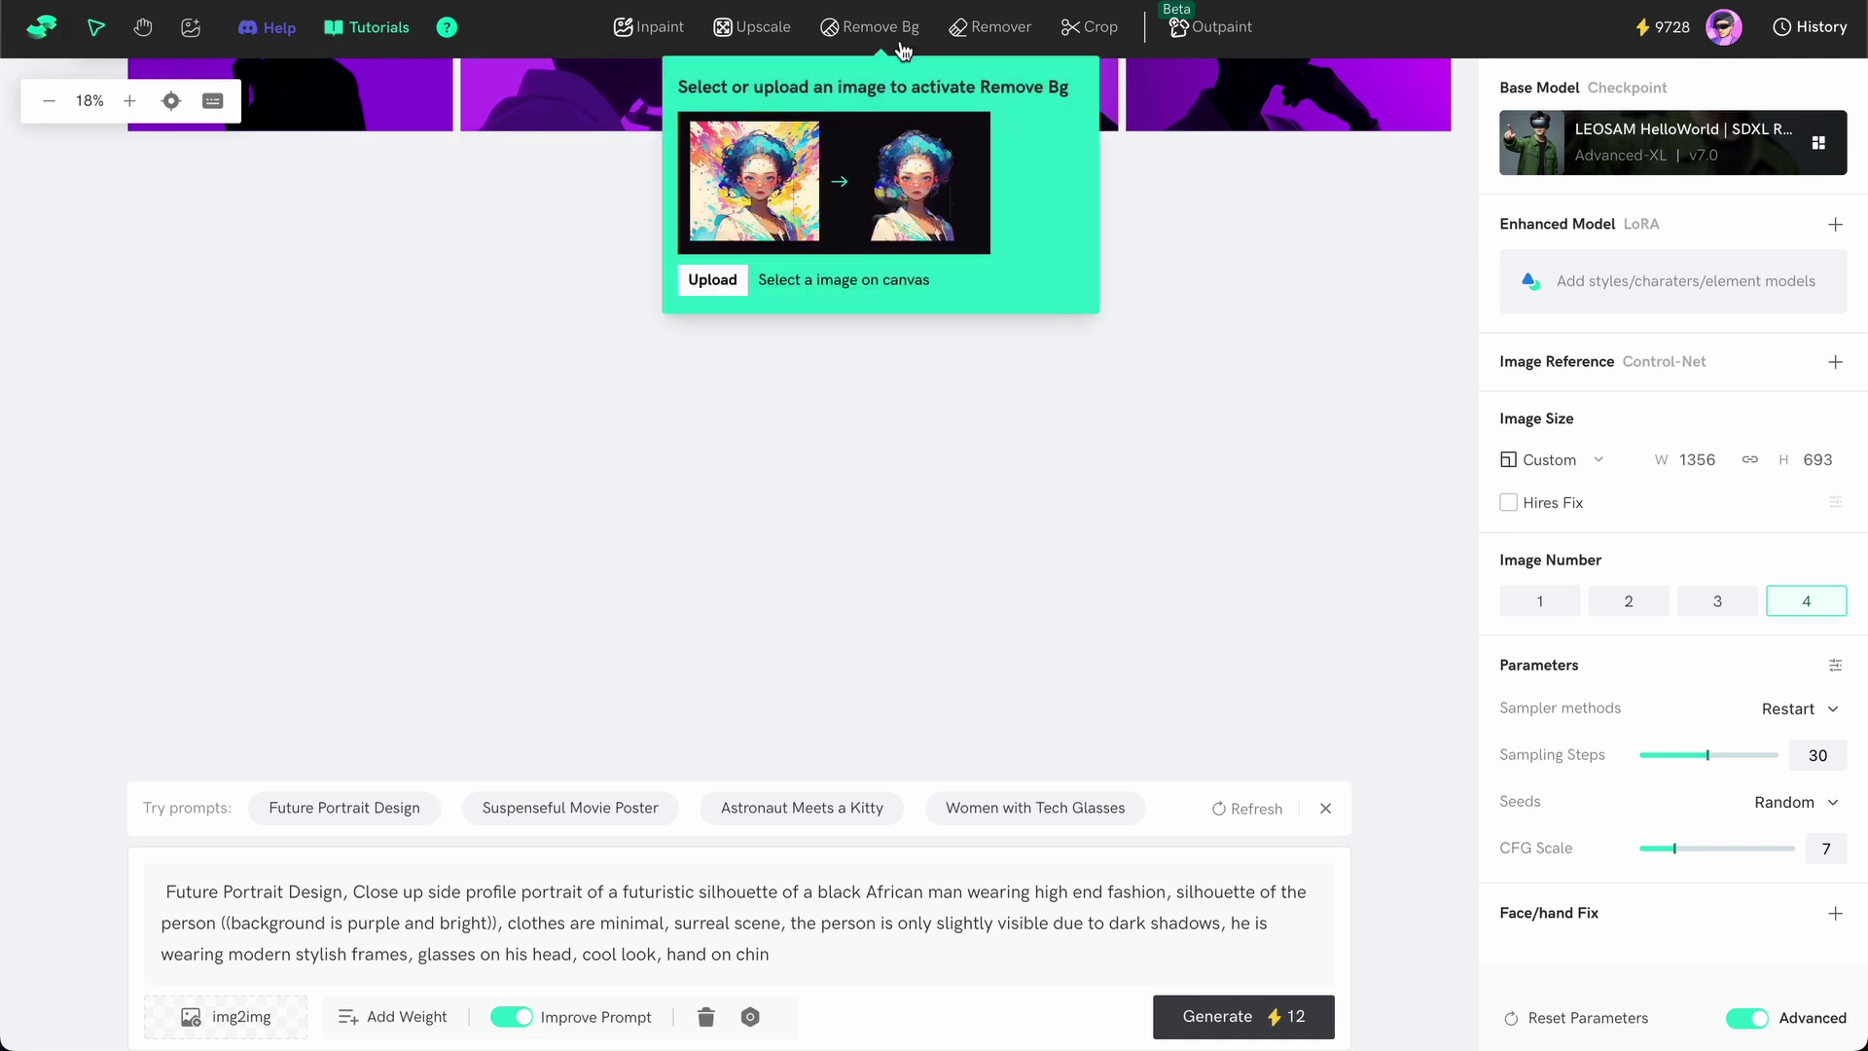
{"action": "mouse_move", "coordinate": [1039, 34]}
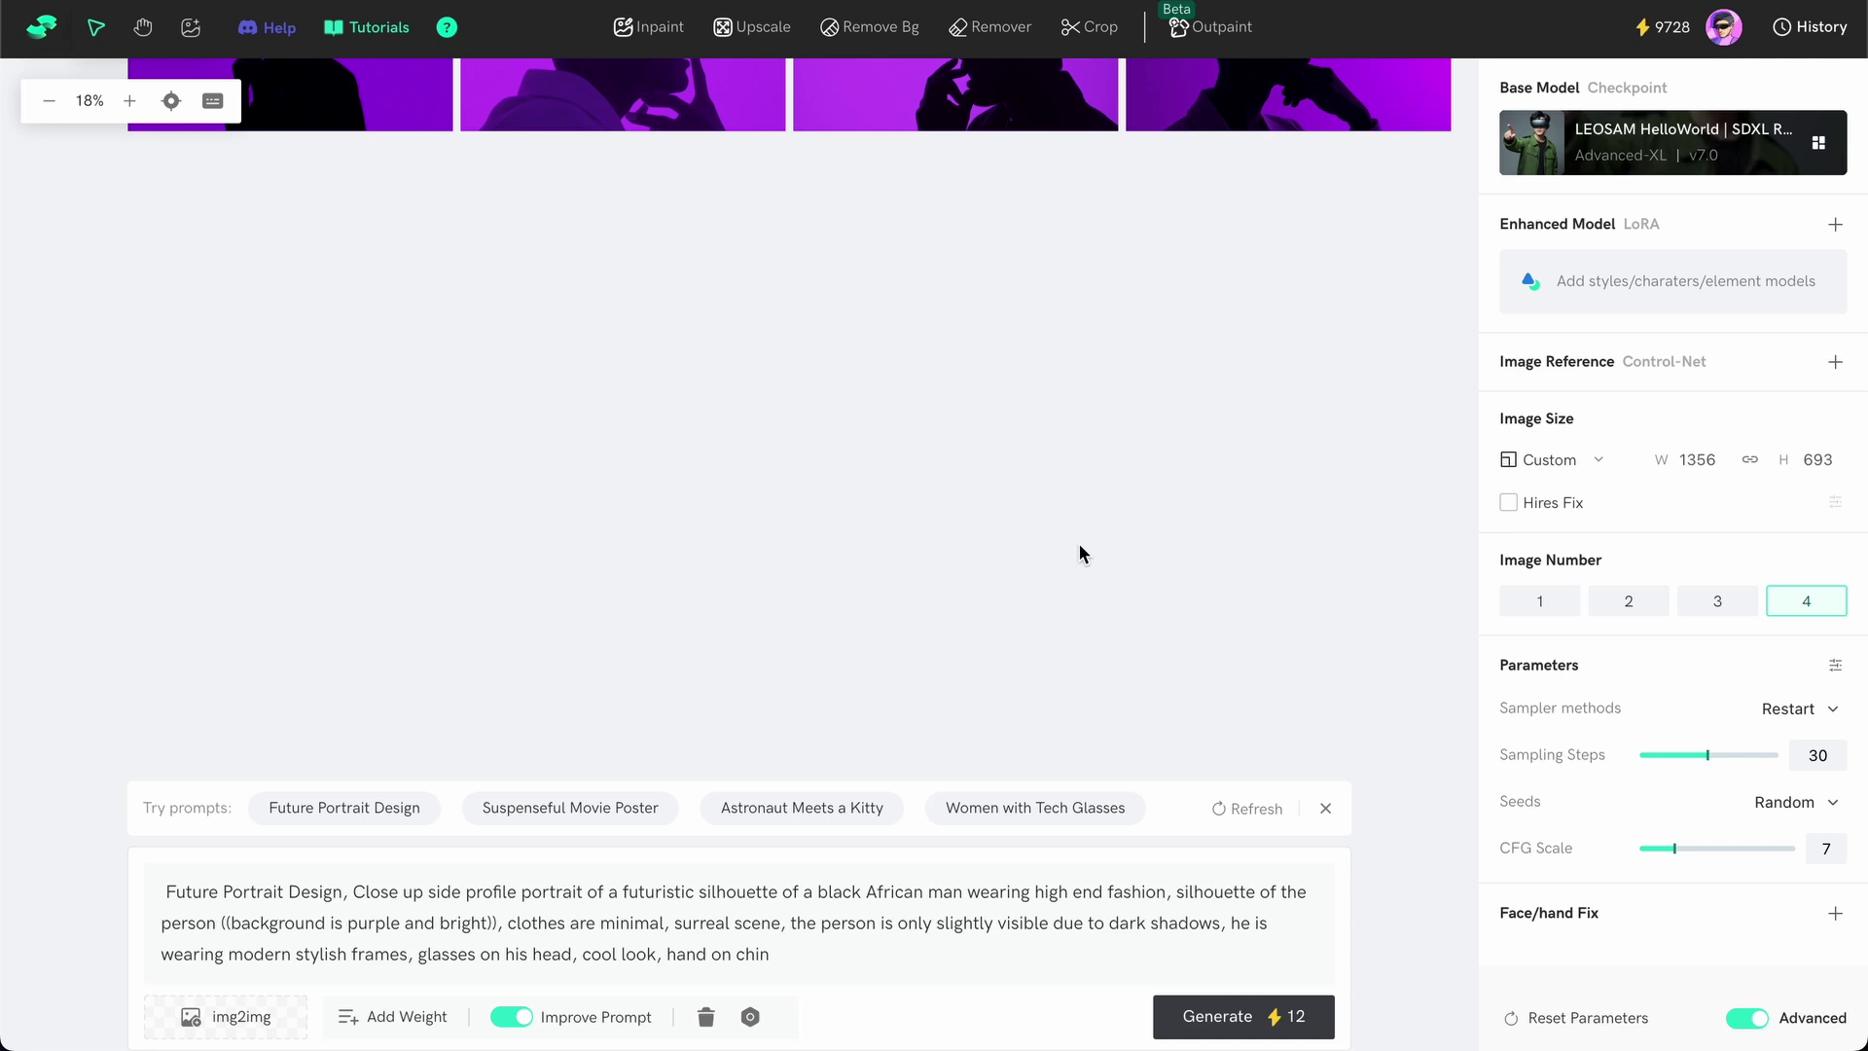
- Open A1111 WebUI from the home page and keep LEOSAM as the checkpoint
{"action": "left_click", "coordinate": [42, 39]}
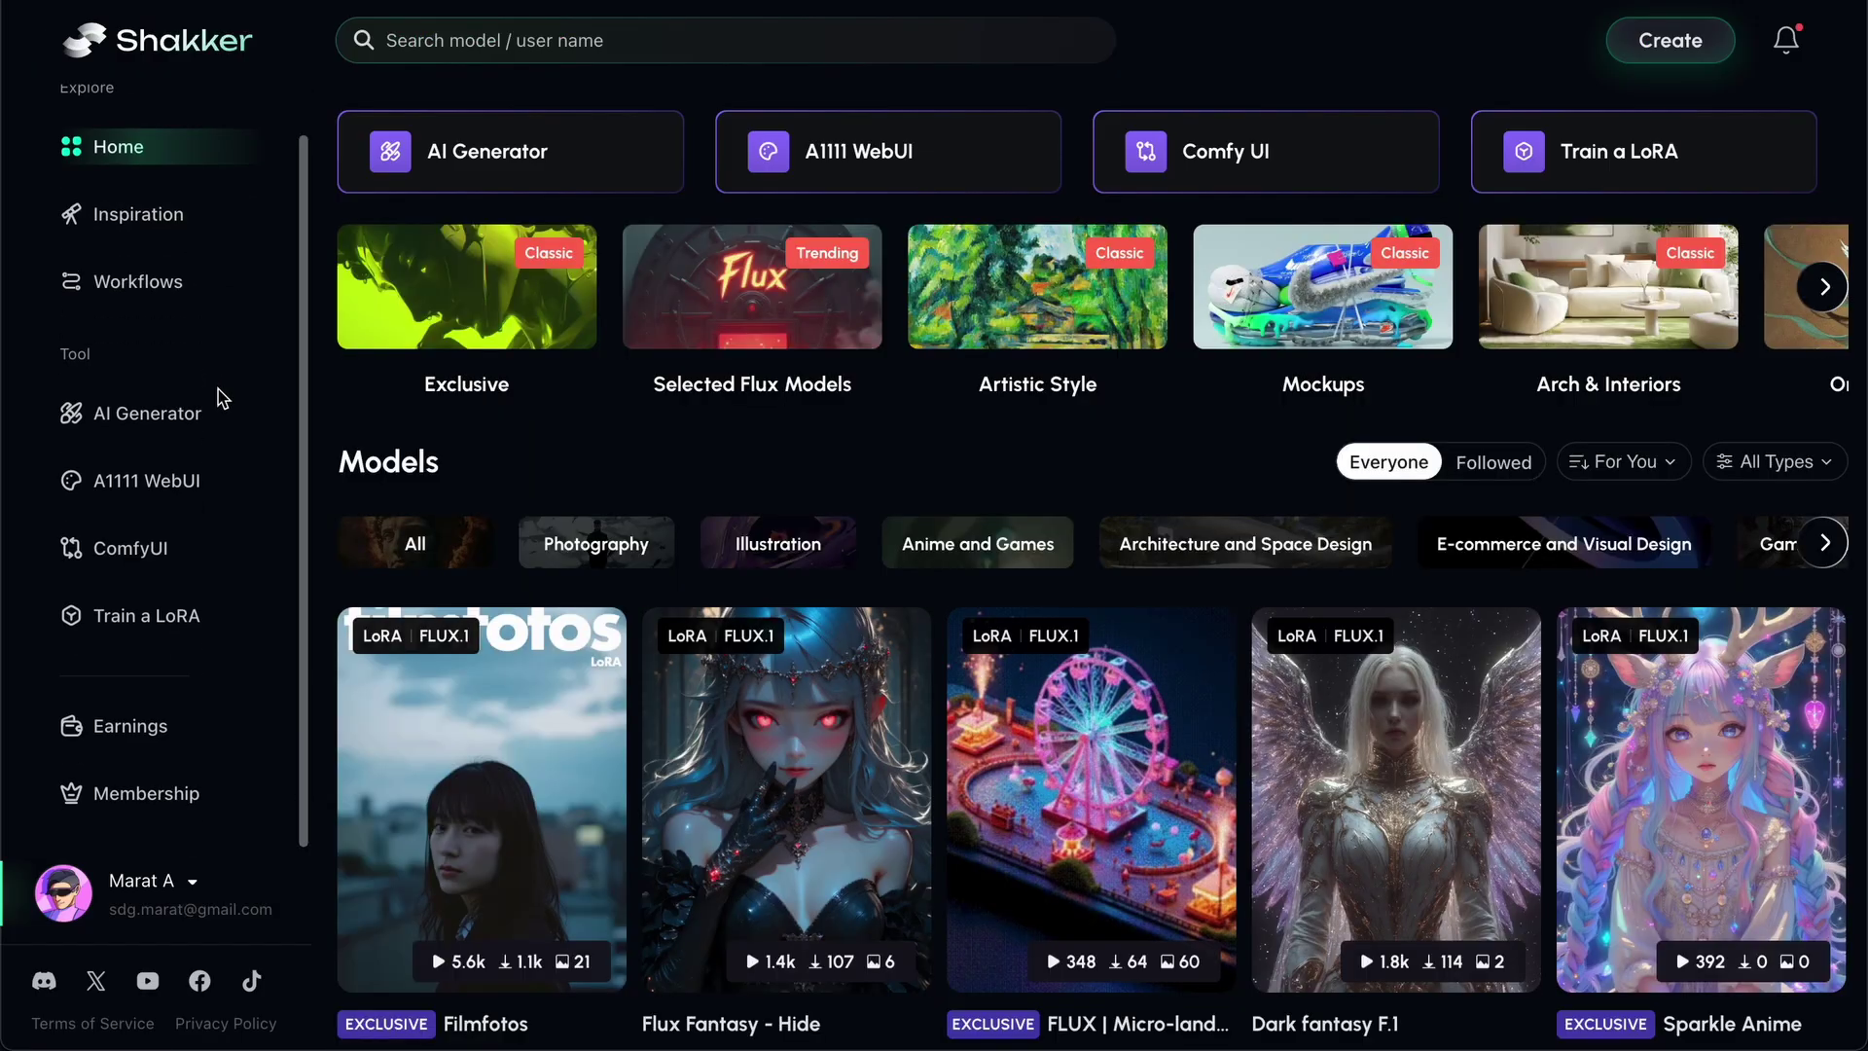
{"action": "left_click", "coordinate": [195, 480]}
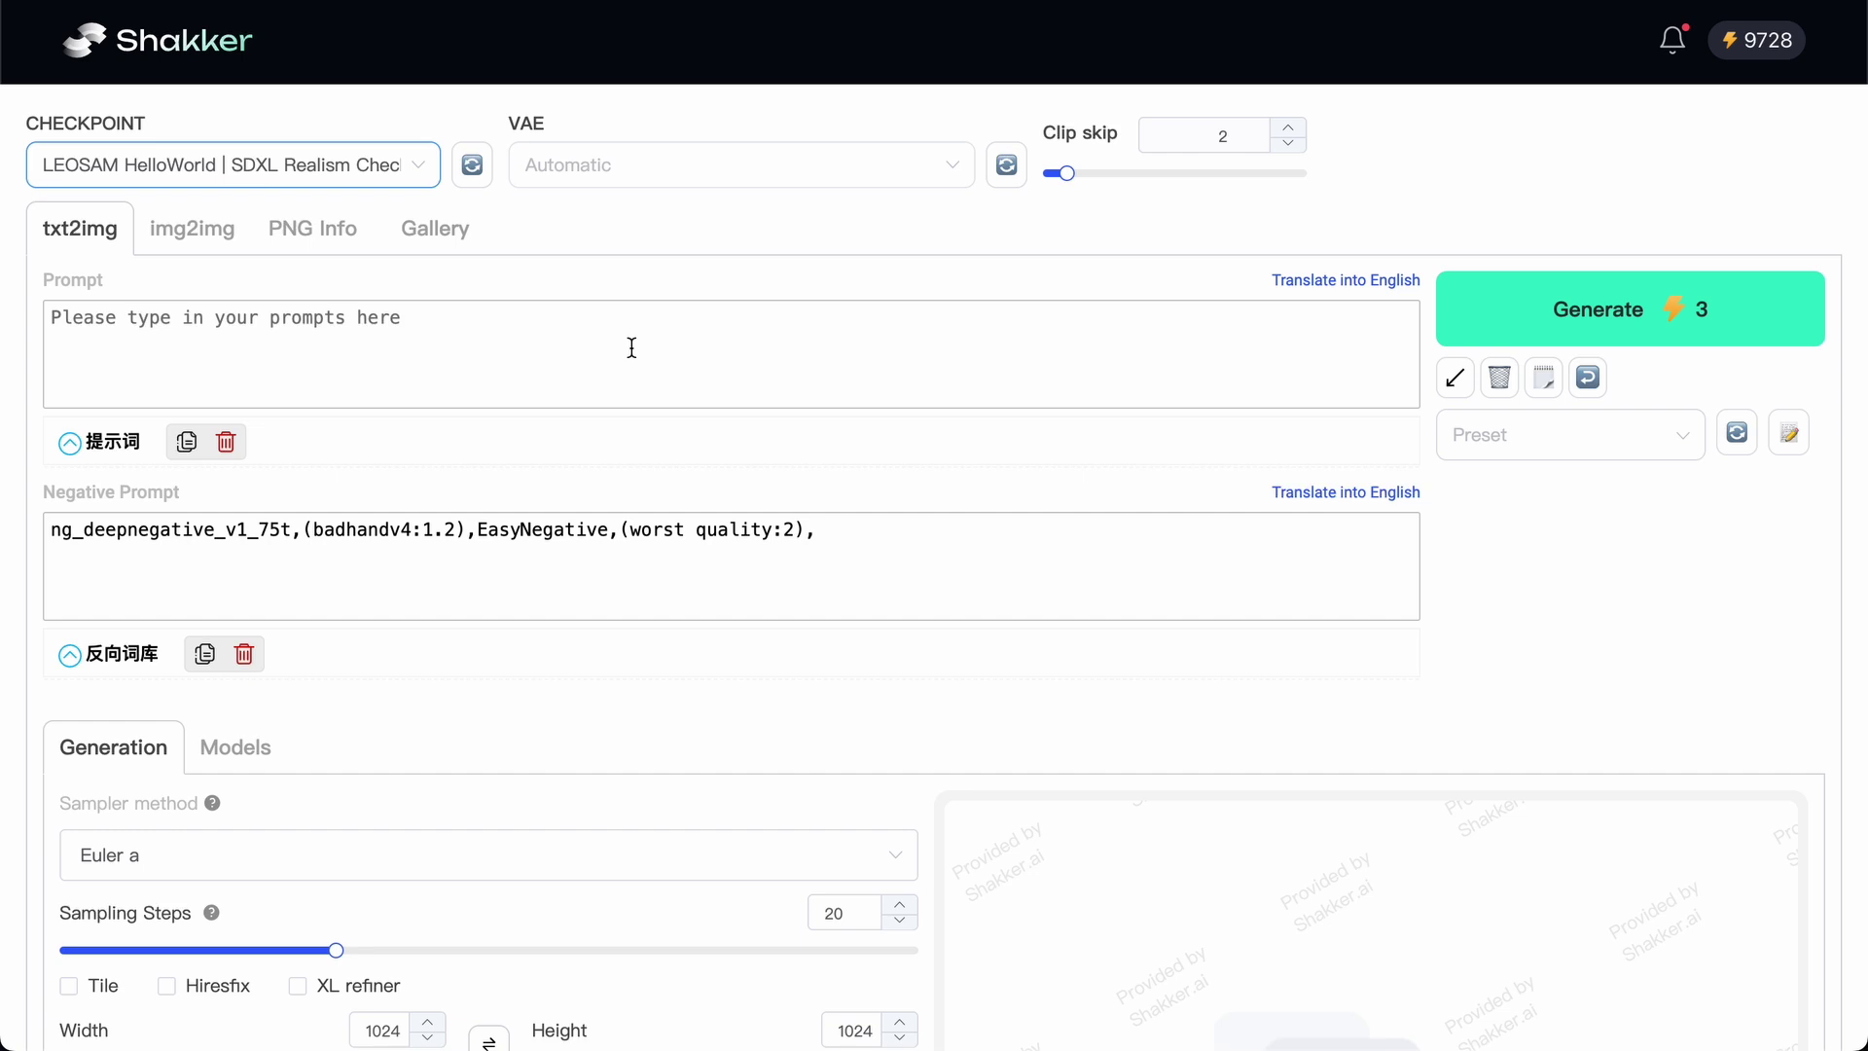
{"action": "scroll", "coordinate": [638, 430], "scroll_direction": "down", "scroll_amount": 4}
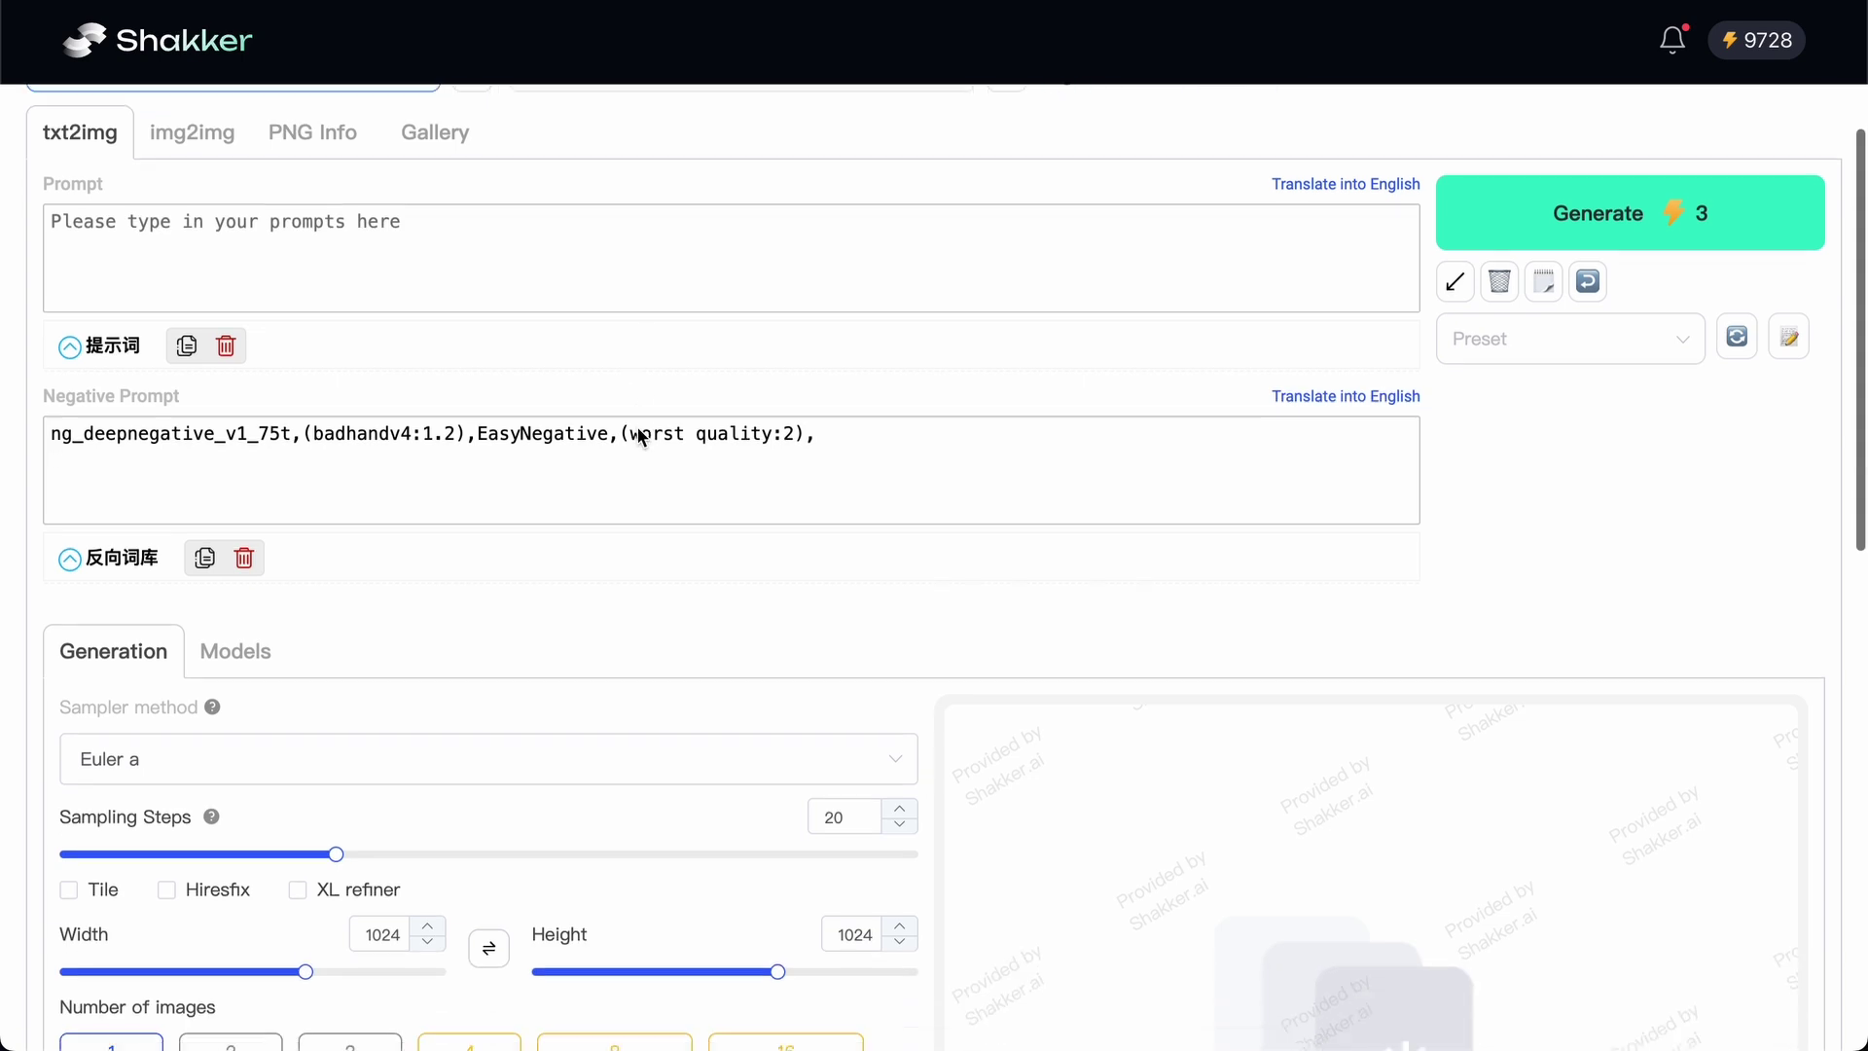
{"action": "scroll", "coordinate": [638, 430], "scroll_direction": "down", "scroll_amount": 4}
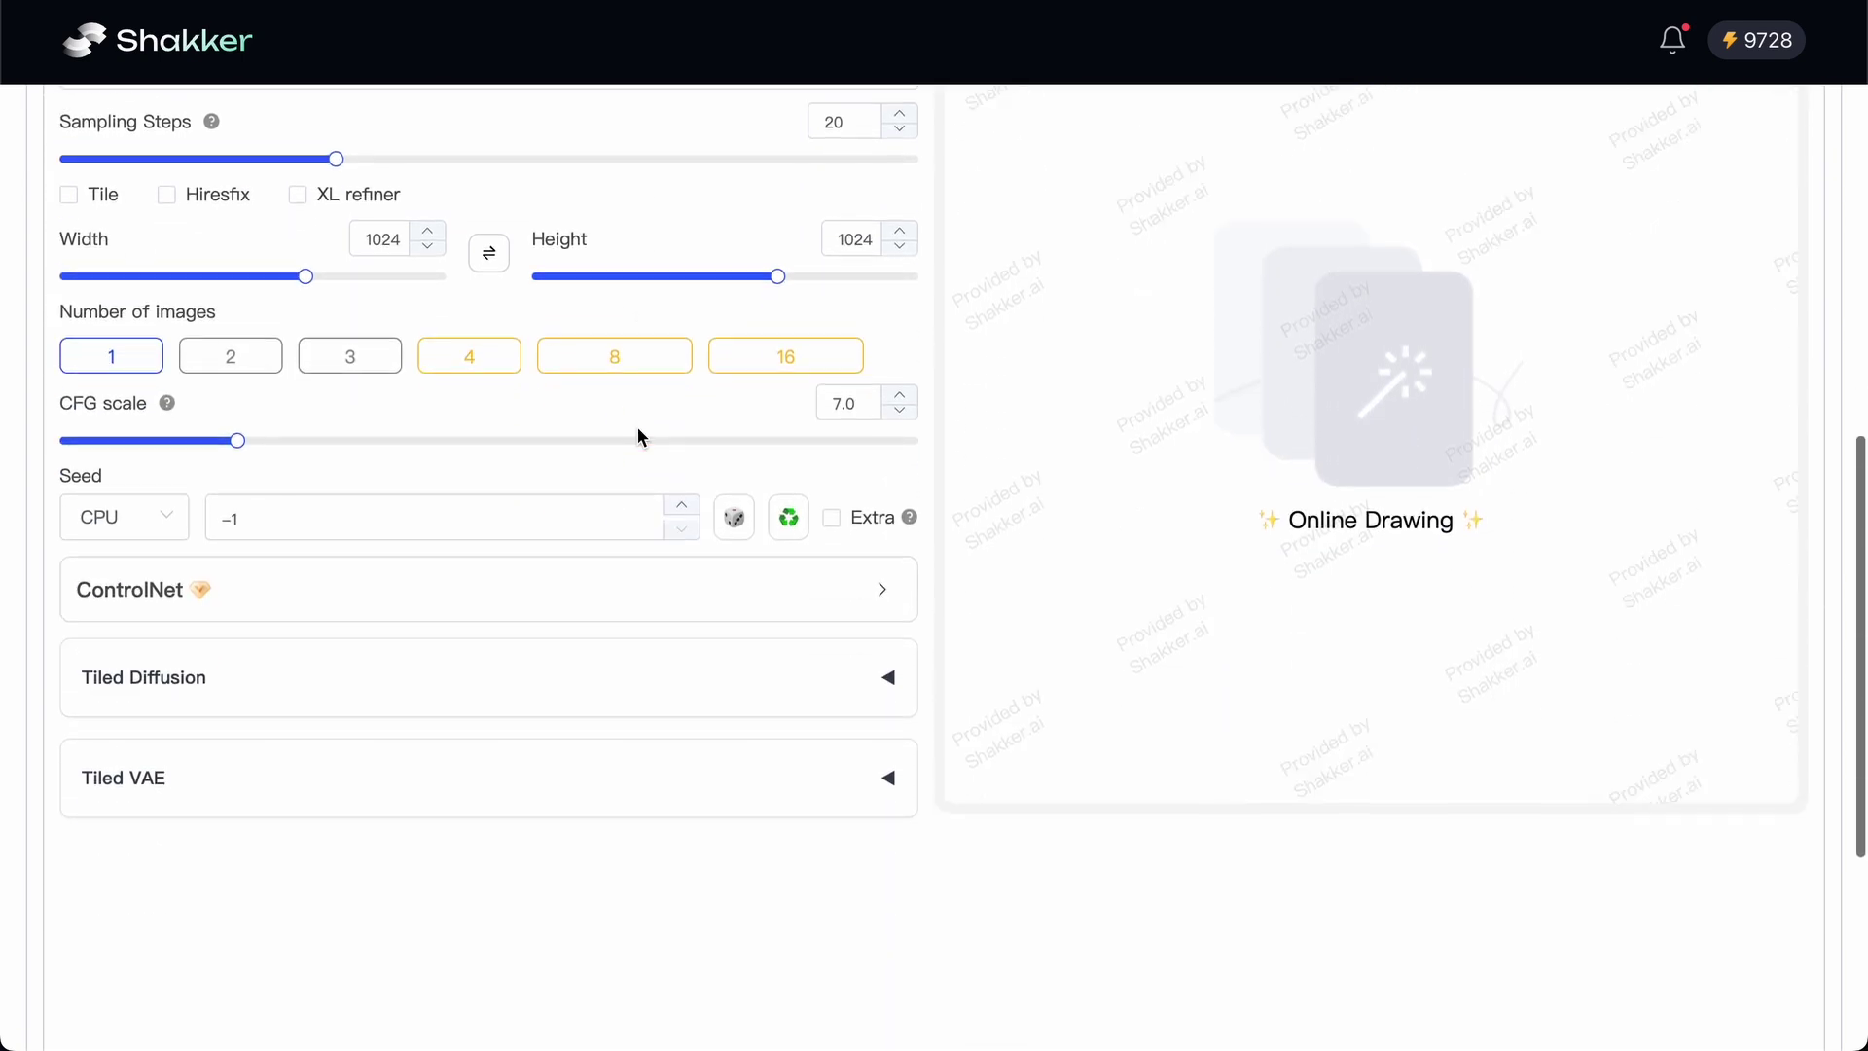
{"action": "scroll", "coordinate": [684, 377], "scroll_direction": "up", "scroll_amount": 8}
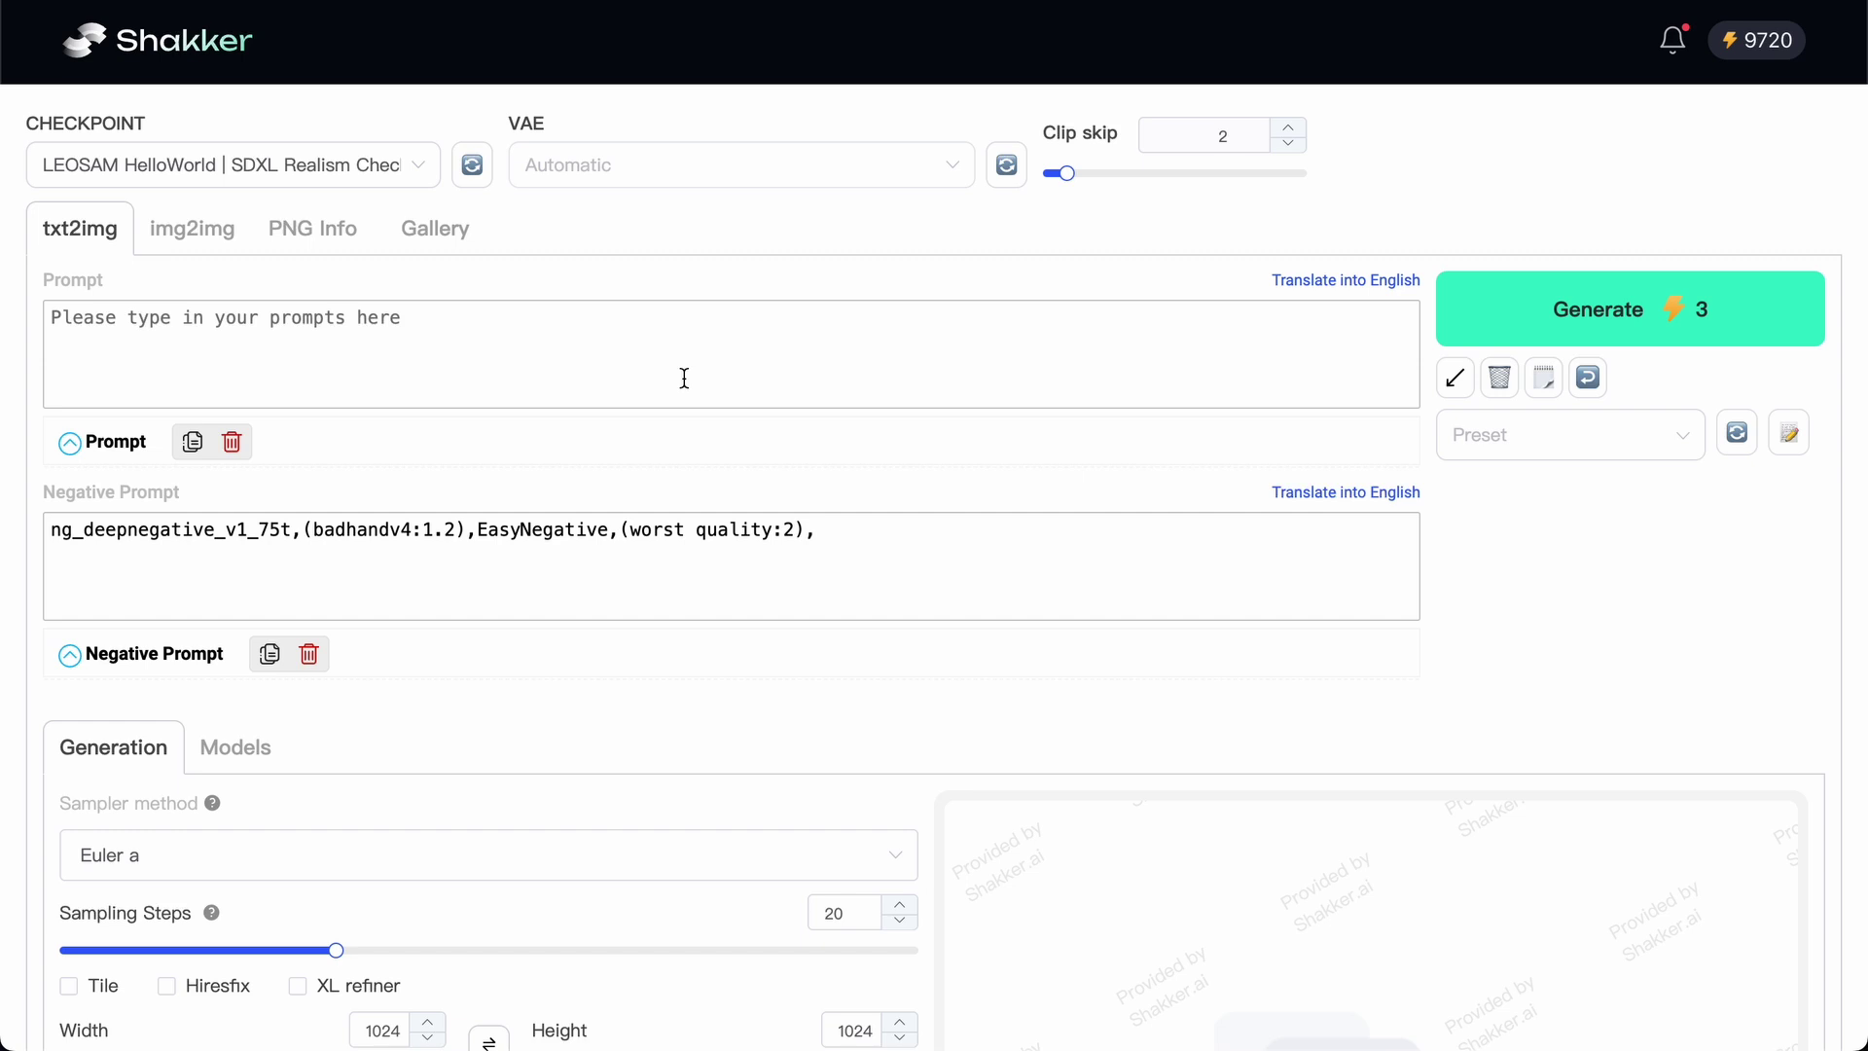
{"action": "left_click", "coordinate": [399, 166]}
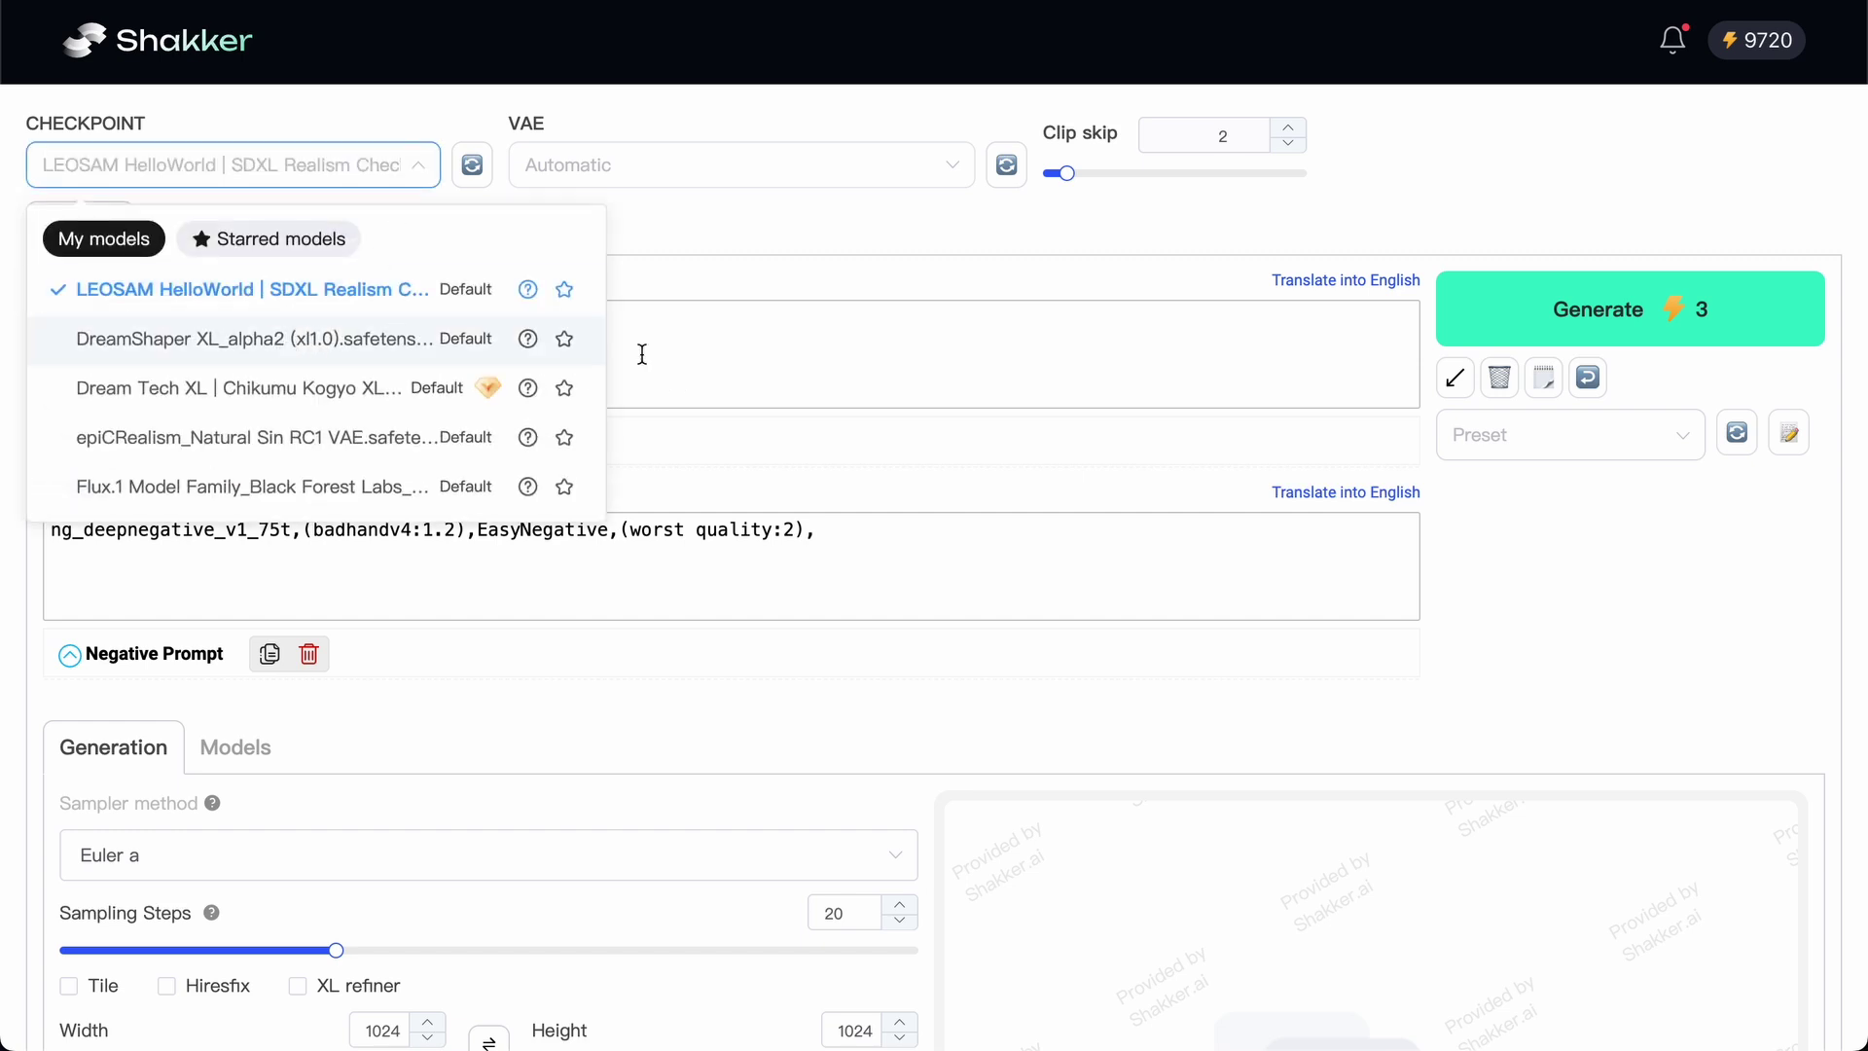
{"action": "left_click", "coordinate": [416, 290]}
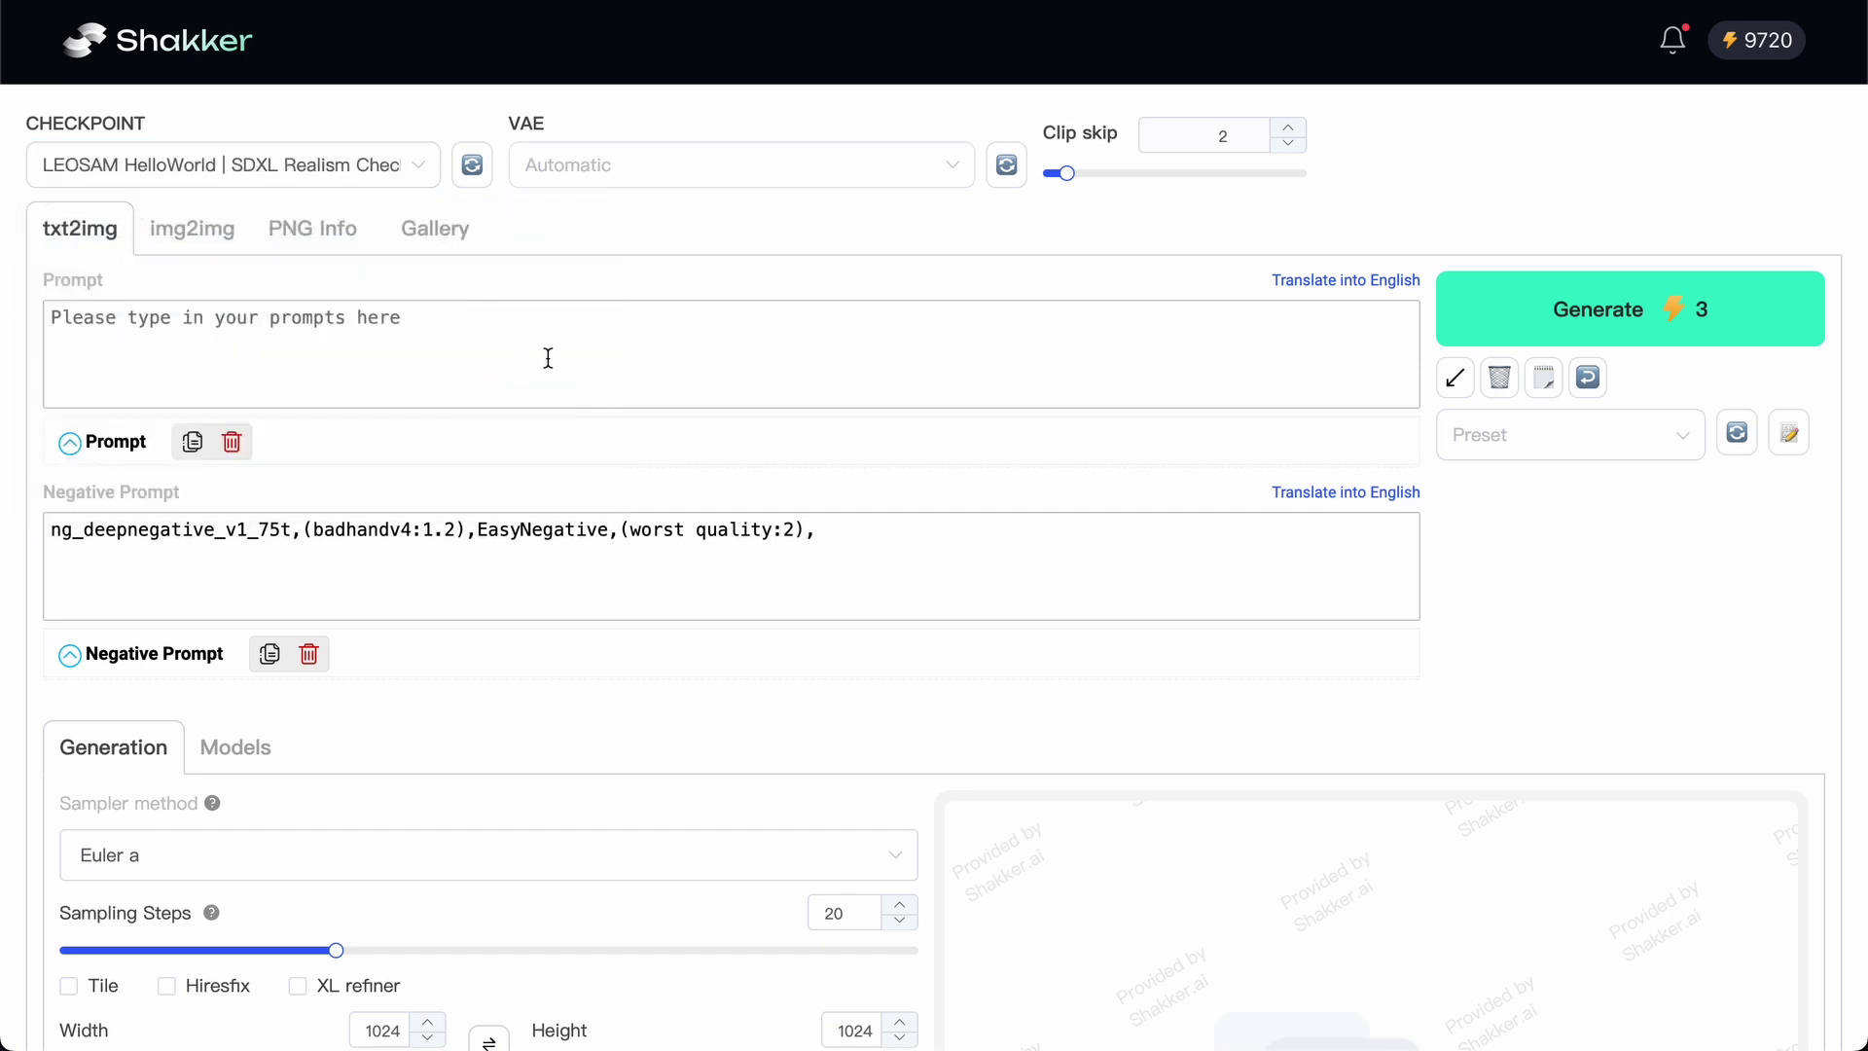
- Paste the sugar-skull prompt and set size 800 × 1240 with 4 images per run
{"action": "type", "text": "woman dressed sugar skull costume flowers, amazing octane render, thick dust red tones, wearing golden halo, saint woman, white skeleton face, wearing dark hood, hyperrealistic concept art, flower,"}
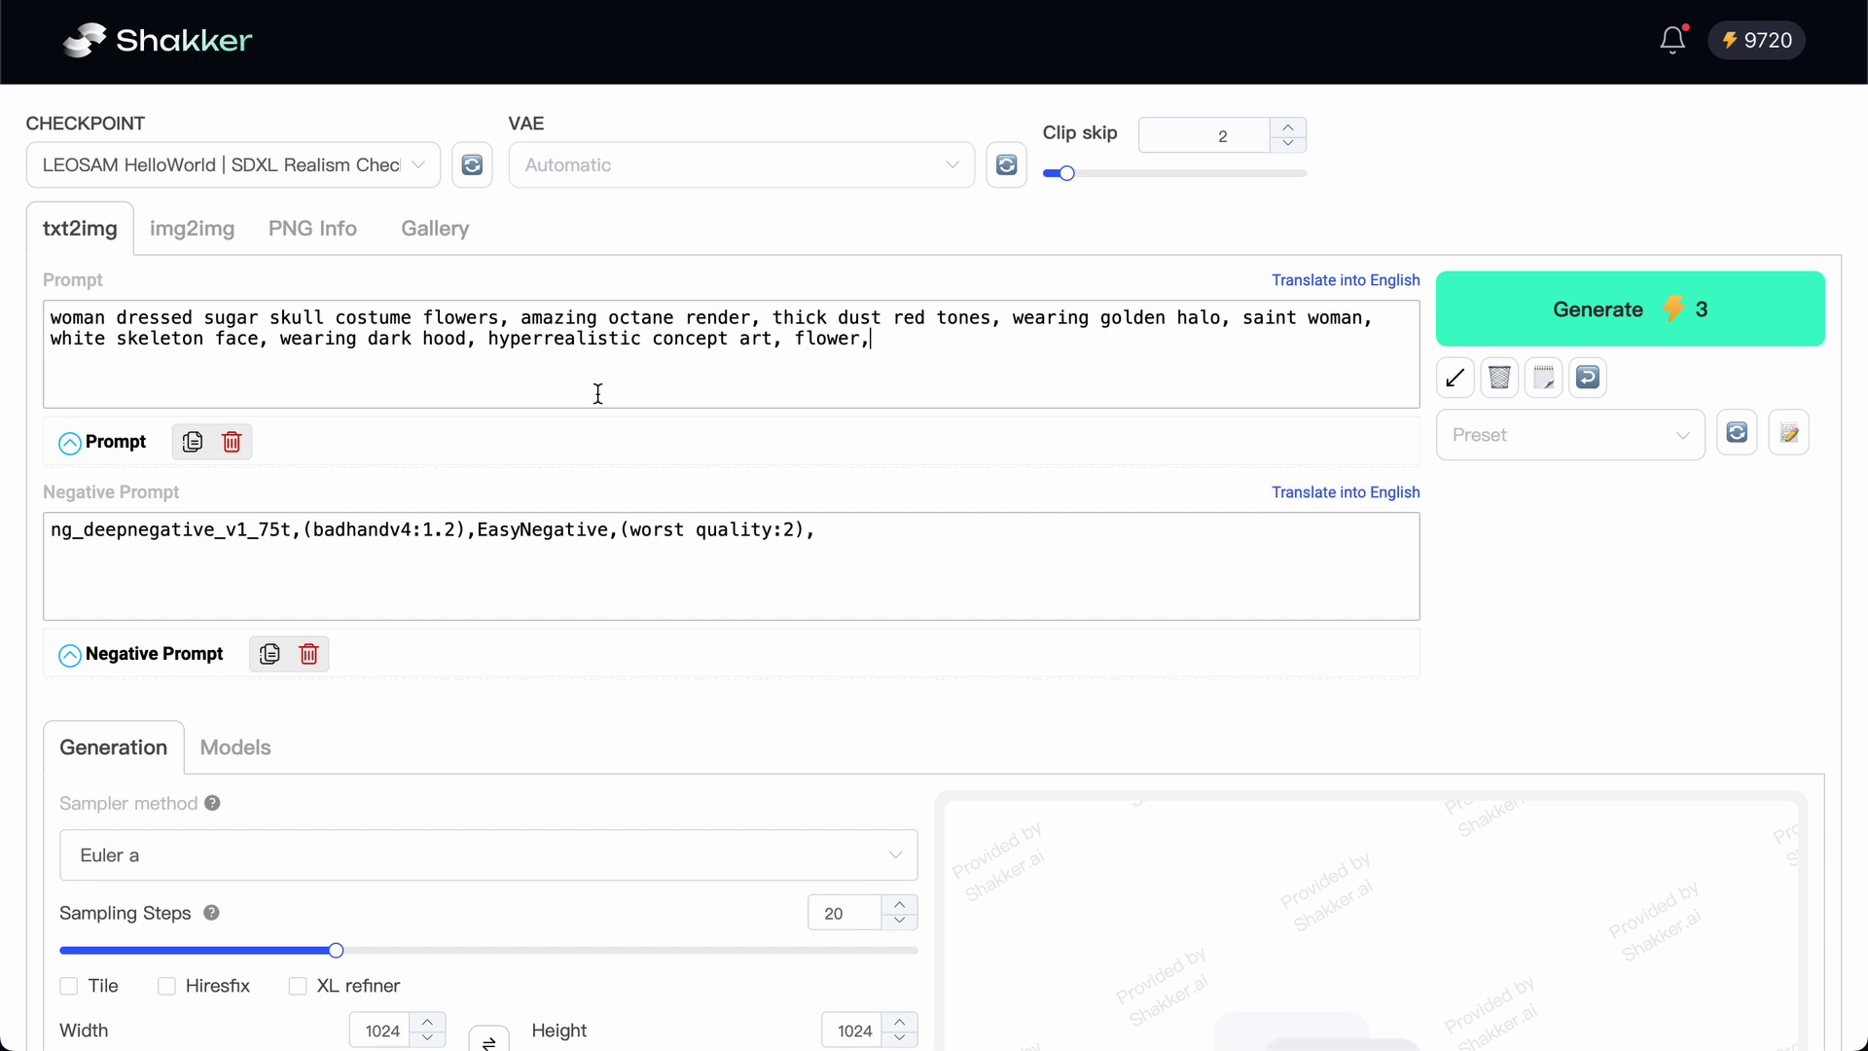
{"action": "scroll", "coordinate": [628, 444], "scroll_direction": "down", "scroll_amount": 6}
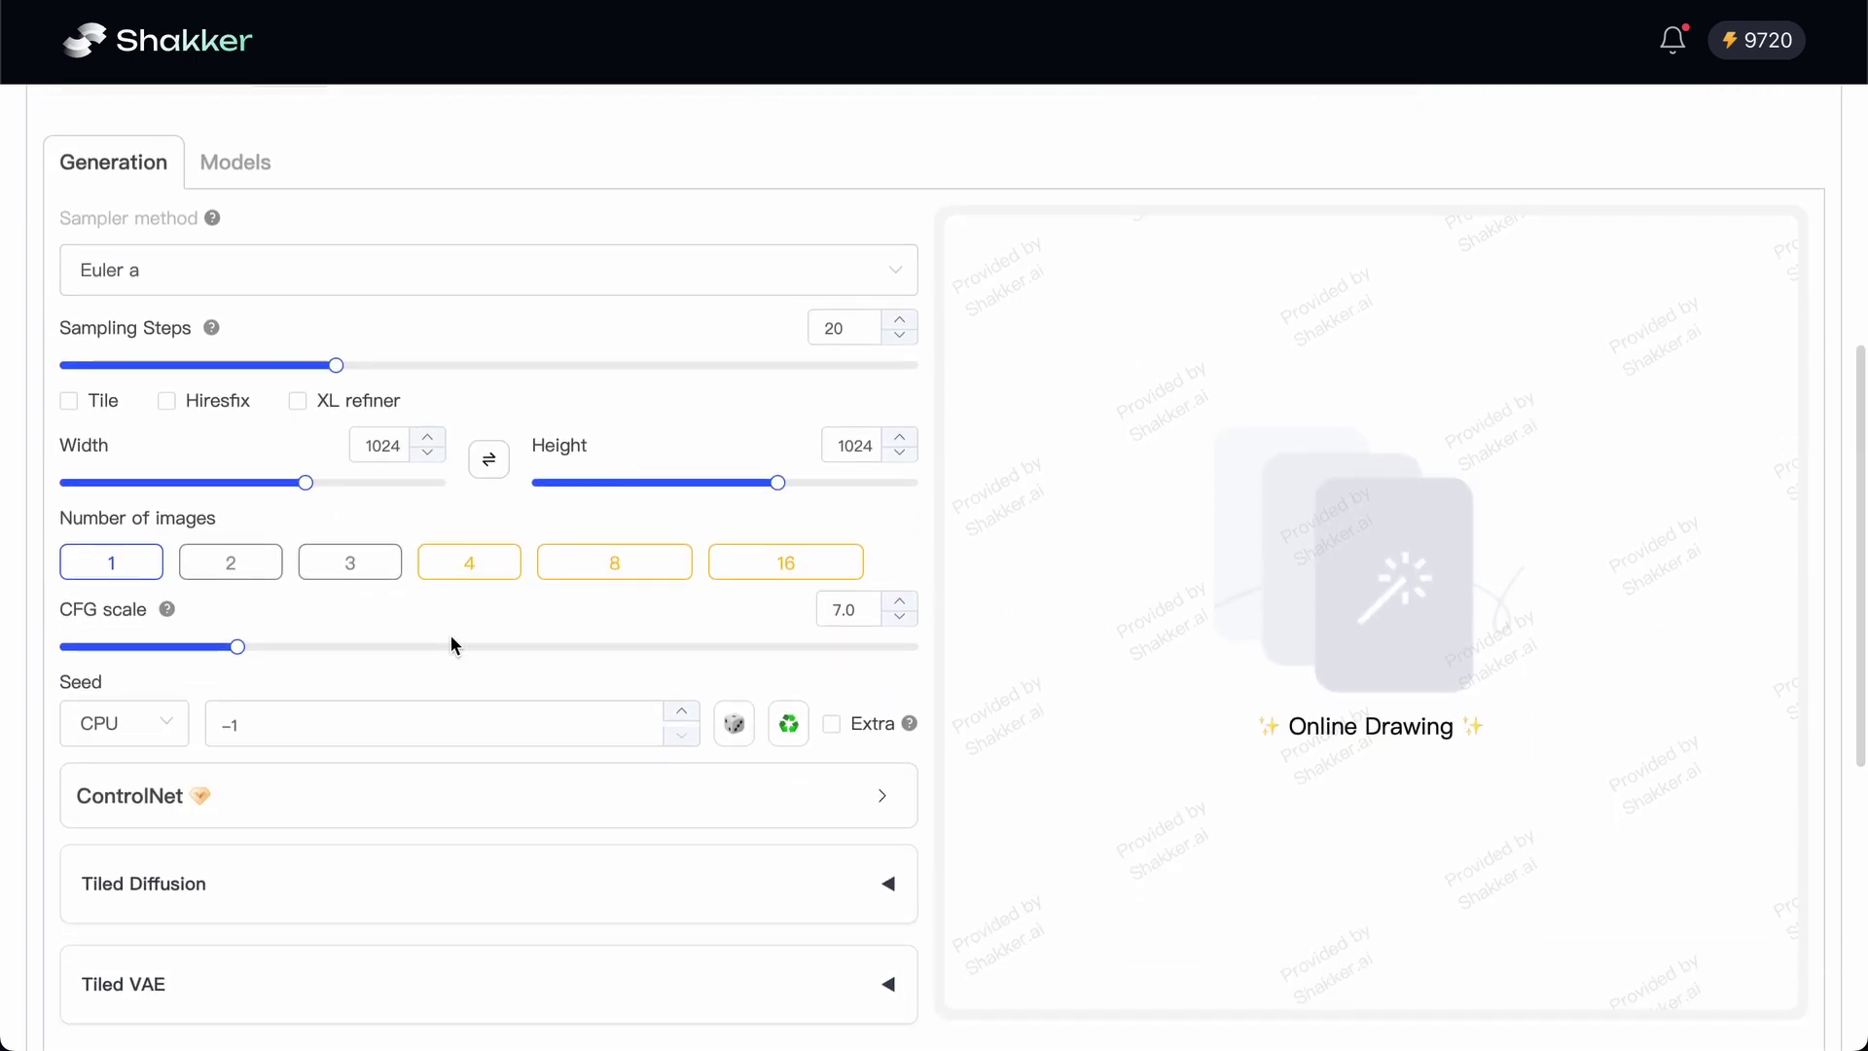
{"action": "scroll", "coordinate": [452, 634], "scroll_direction": "down", "scroll_amount": 1}
{"action": "left_click_drag", "start_coordinate": [307, 460], "coordinate": [241, 460]}
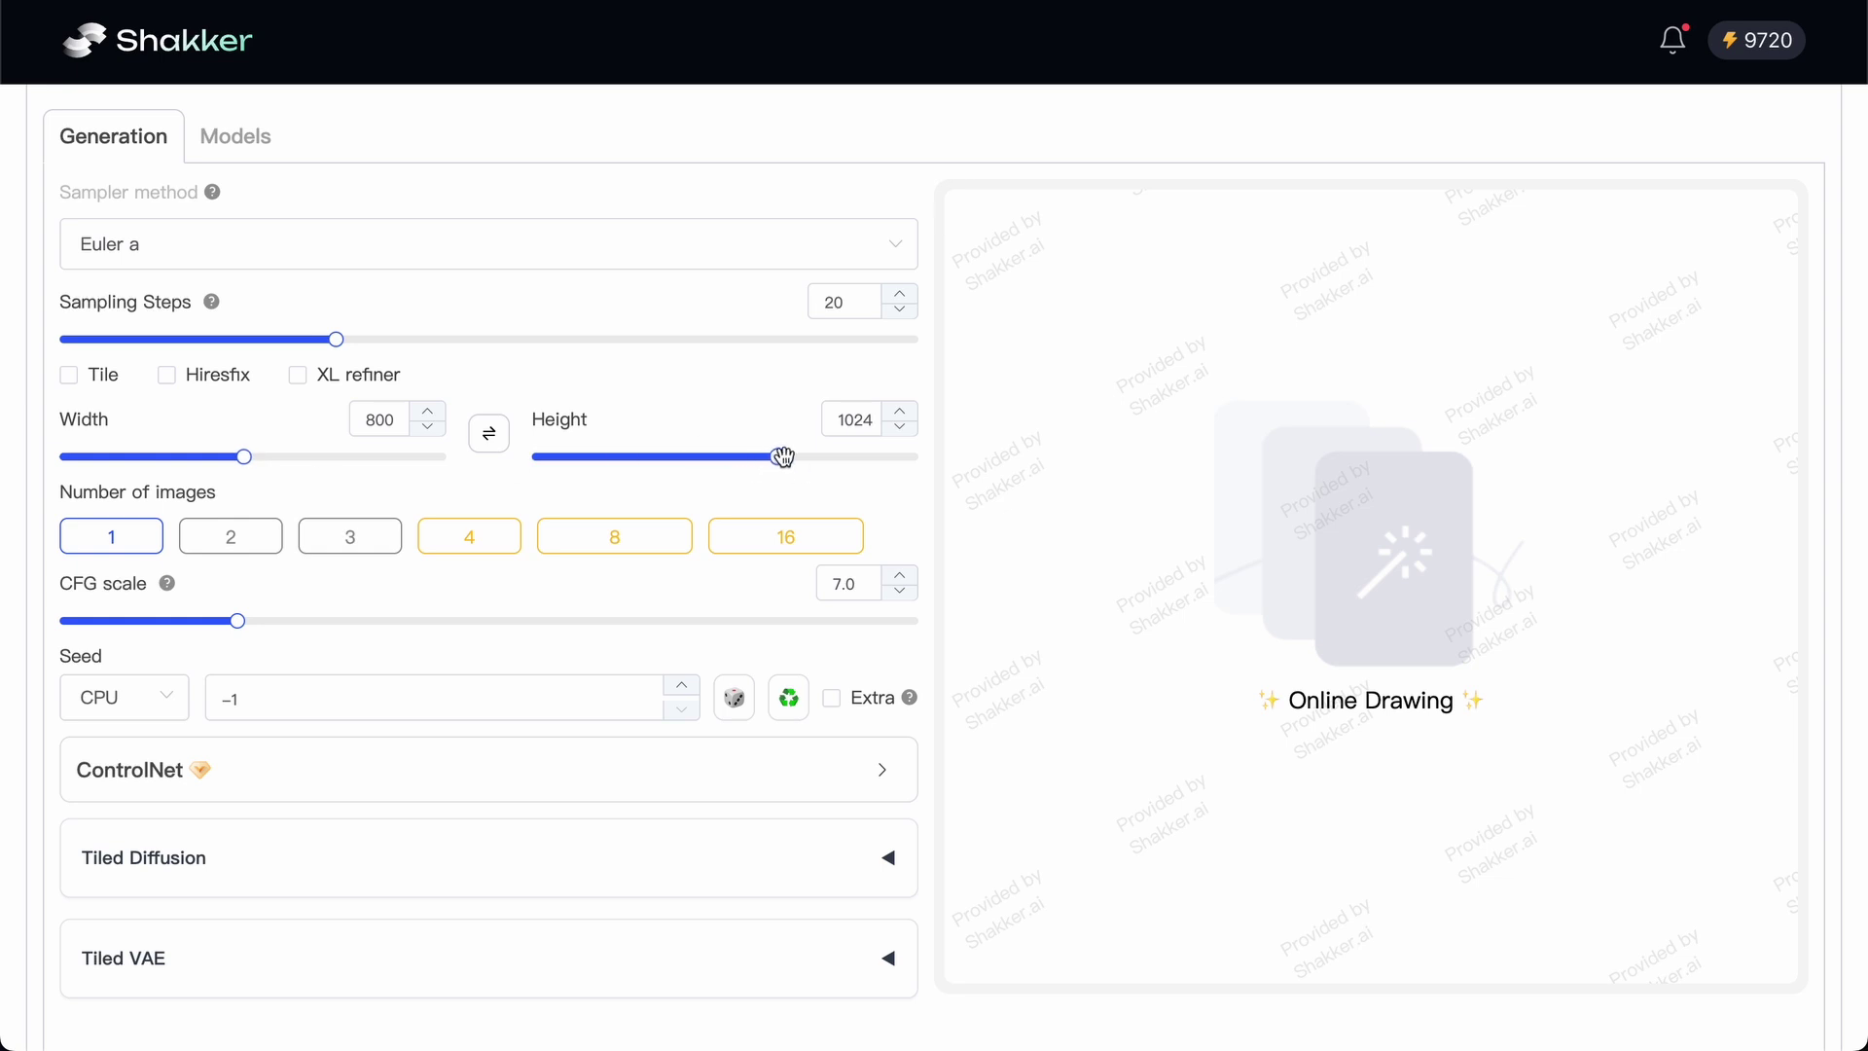
{"action": "left_click_drag", "start_coordinate": [777, 456], "coordinate": [837, 457]}
{"action": "scroll", "coordinate": [409, 543], "scroll_direction": "down", "scroll_amount": 1}
{"action": "left_click", "coordinate": [459, 482]}
{"action": "scroll", "coordinate": [522, 695], "scroll_direction": "down", "scroll_amount": 3}
{"action": "scroll", "coordinate": [315, 443], "scroll_direction": "up", "scroll_amount": 4}
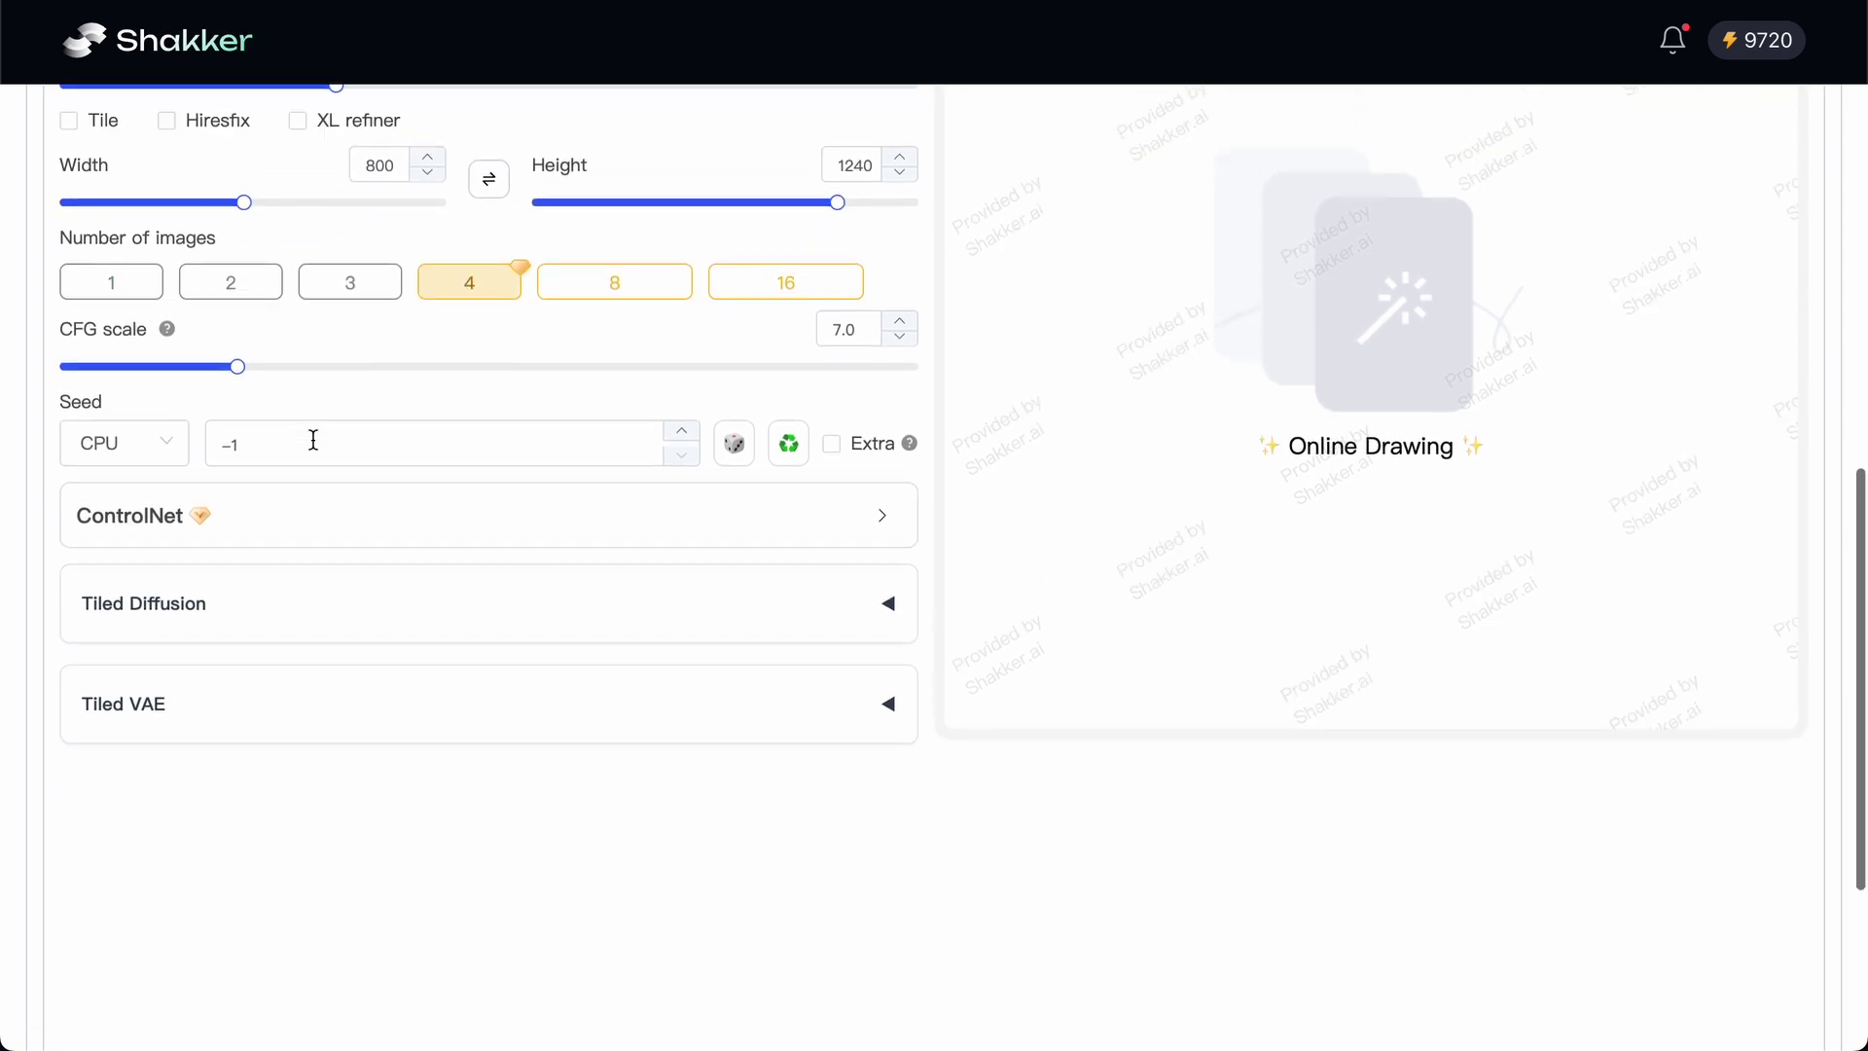
- Choose the Restart sampler with 30 sampling steps and start generating
{"action": "left_click", "coordinate": [417, 245]}
{"action": "scroll", "coordinate": [367, 647], "scroll_direction": "down", "scroll_amount": 8}
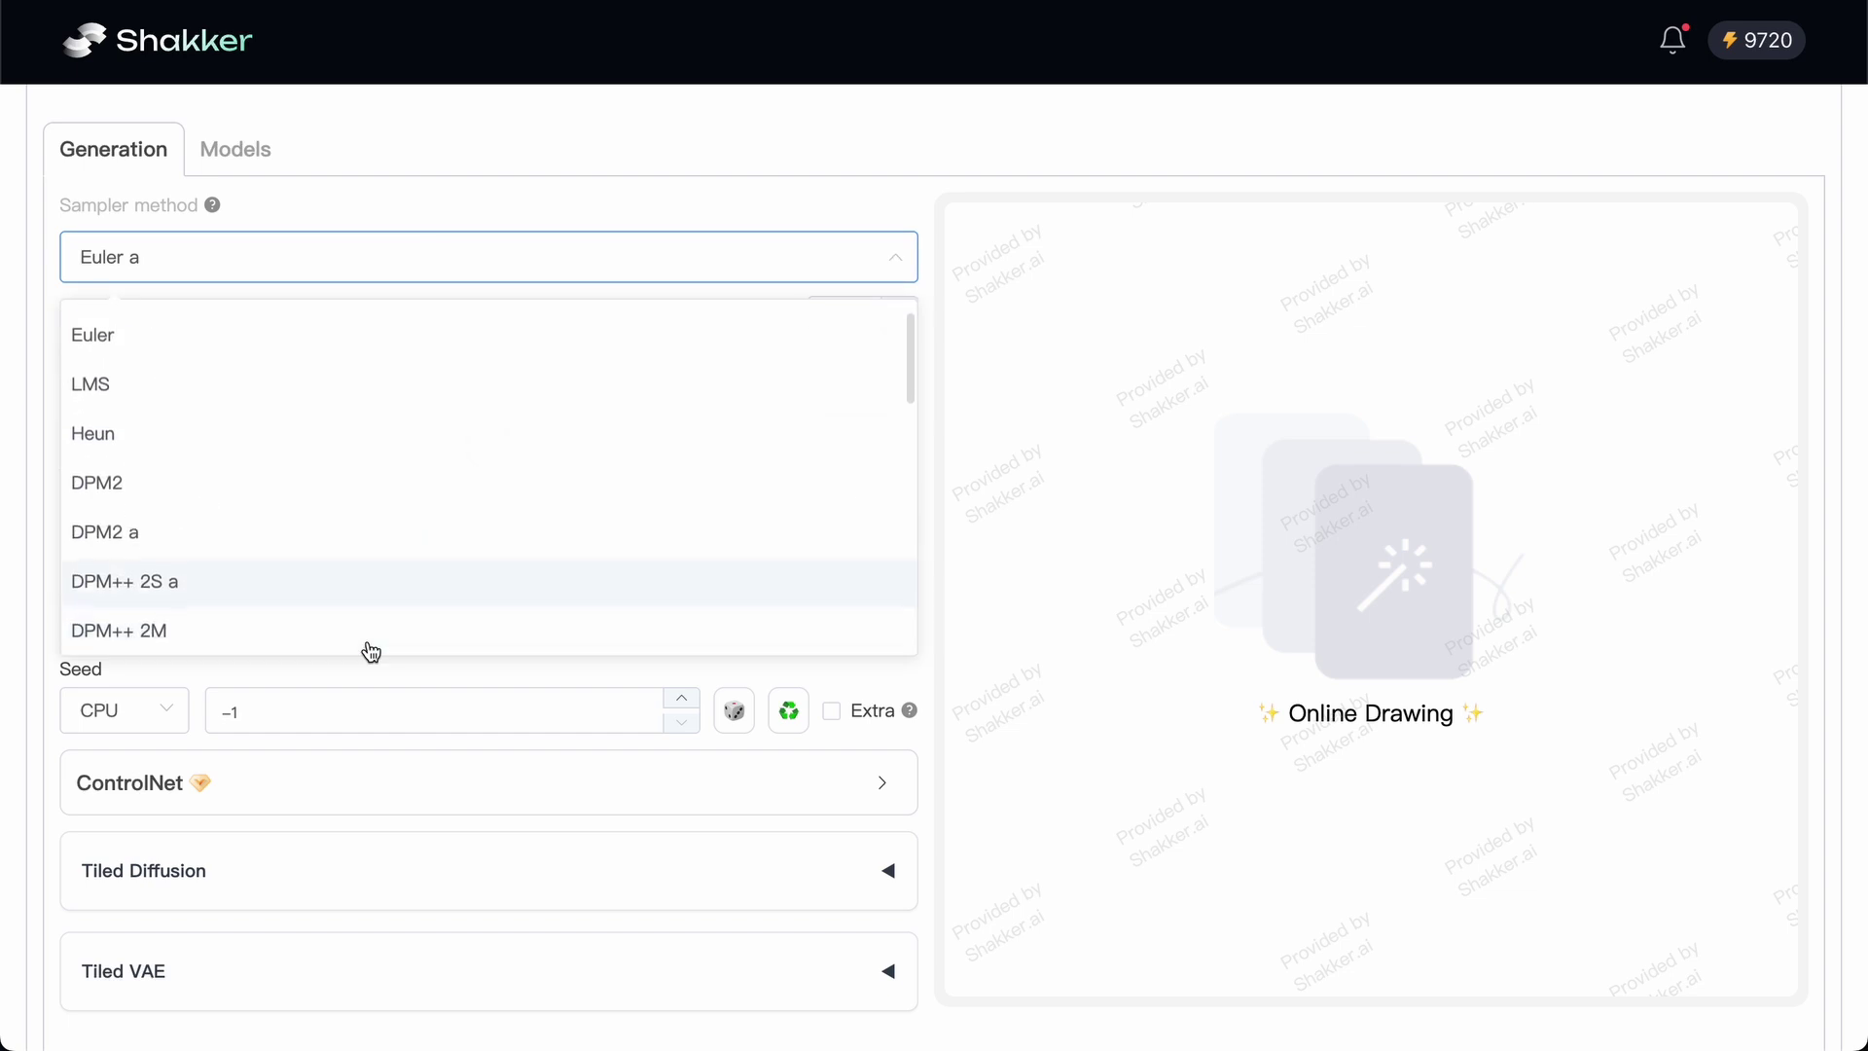
{"action": "scroll", "coordinate": [371, 646], "scroll_direction": "down", "scroll_amount": 3}
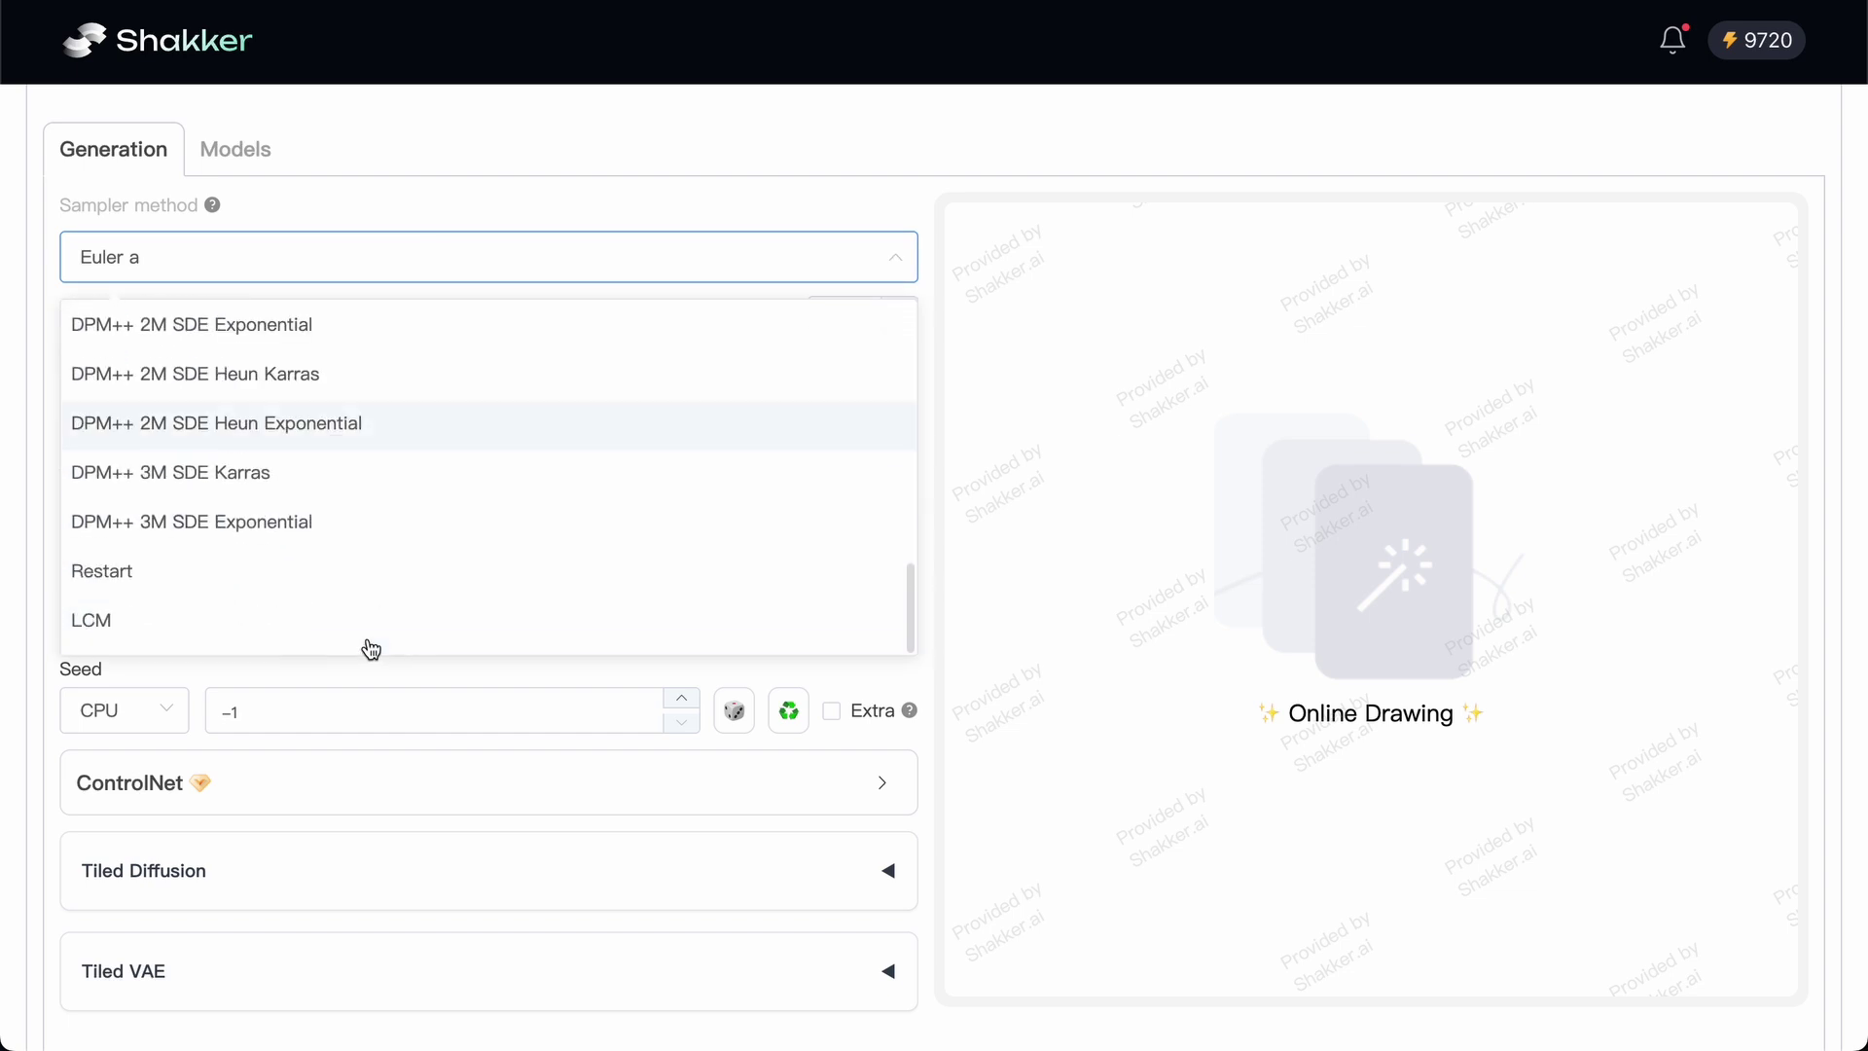
{"action": "left_click", "coordinate": [371, 567]}
{"action": "double_click", "coordinate": [842, 314]}
{"action": "type", "text": "30"}
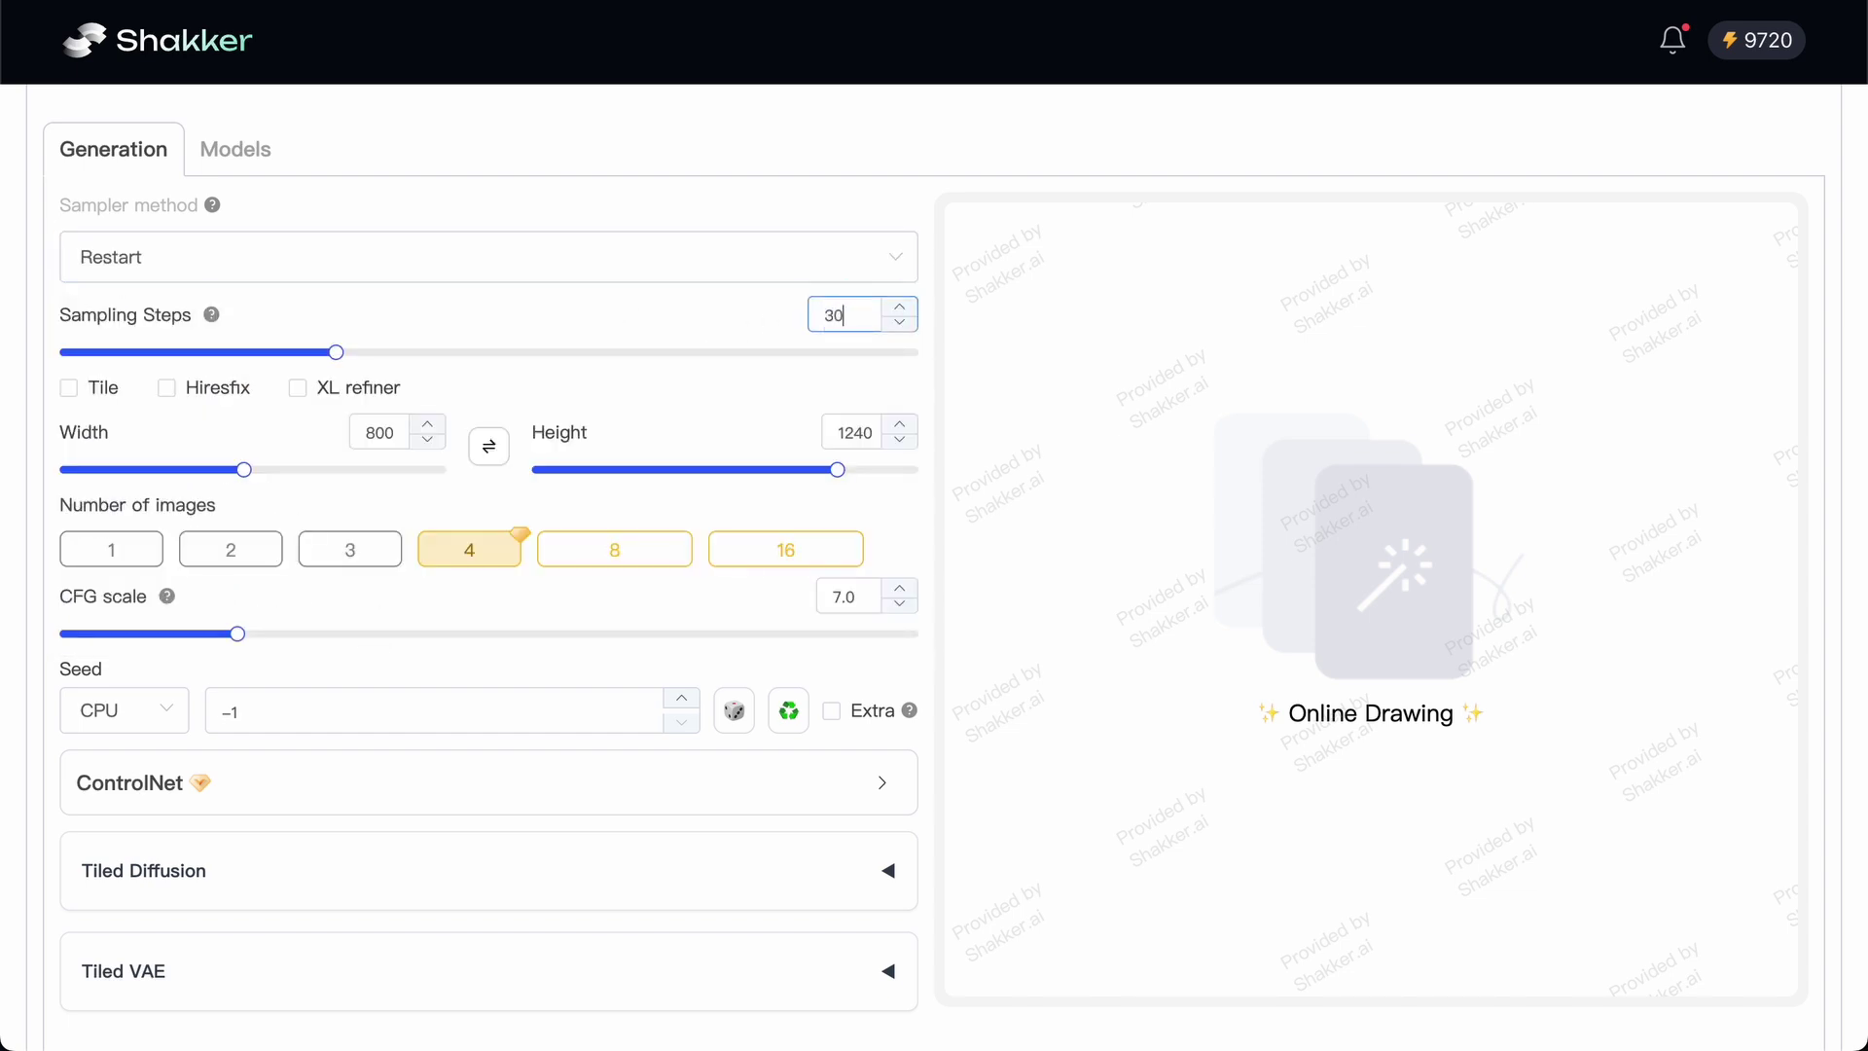
{"action": "scroll", "coordinate": [1608, 515], "scroll_direction": "up", "scroll_amount": 7}
{"action": "left_click", "coordinate": [1615, 312]}
{"action": "scroll", "coordinate": [1608, 515], "scroll_direction": "down", "scroll_amount": 3}
{"action": "scroll", "coordinate": [1607, 515], "scroll_direction": "down", "scroll_amount": 5}
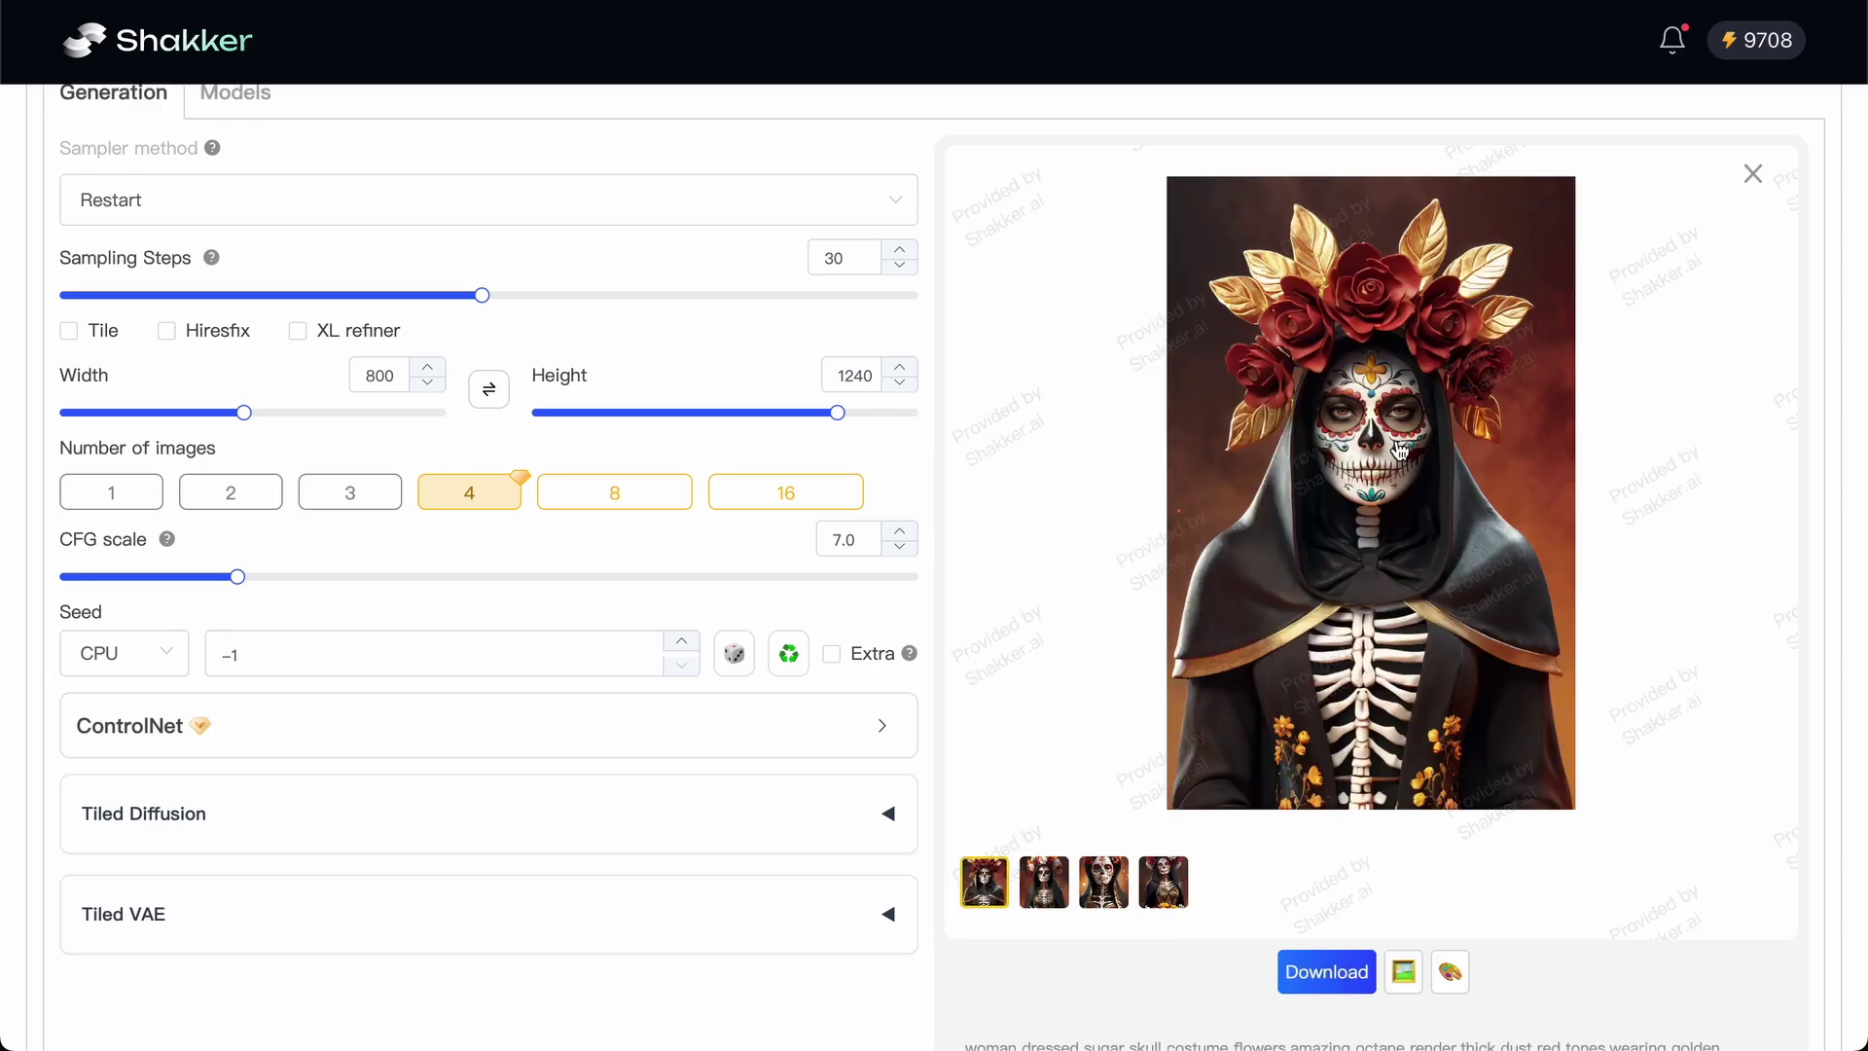
- Open the generated sugar-skull image full-size and step through to the next images
{"action": "left_click", "coordinate": [1399, 449]}
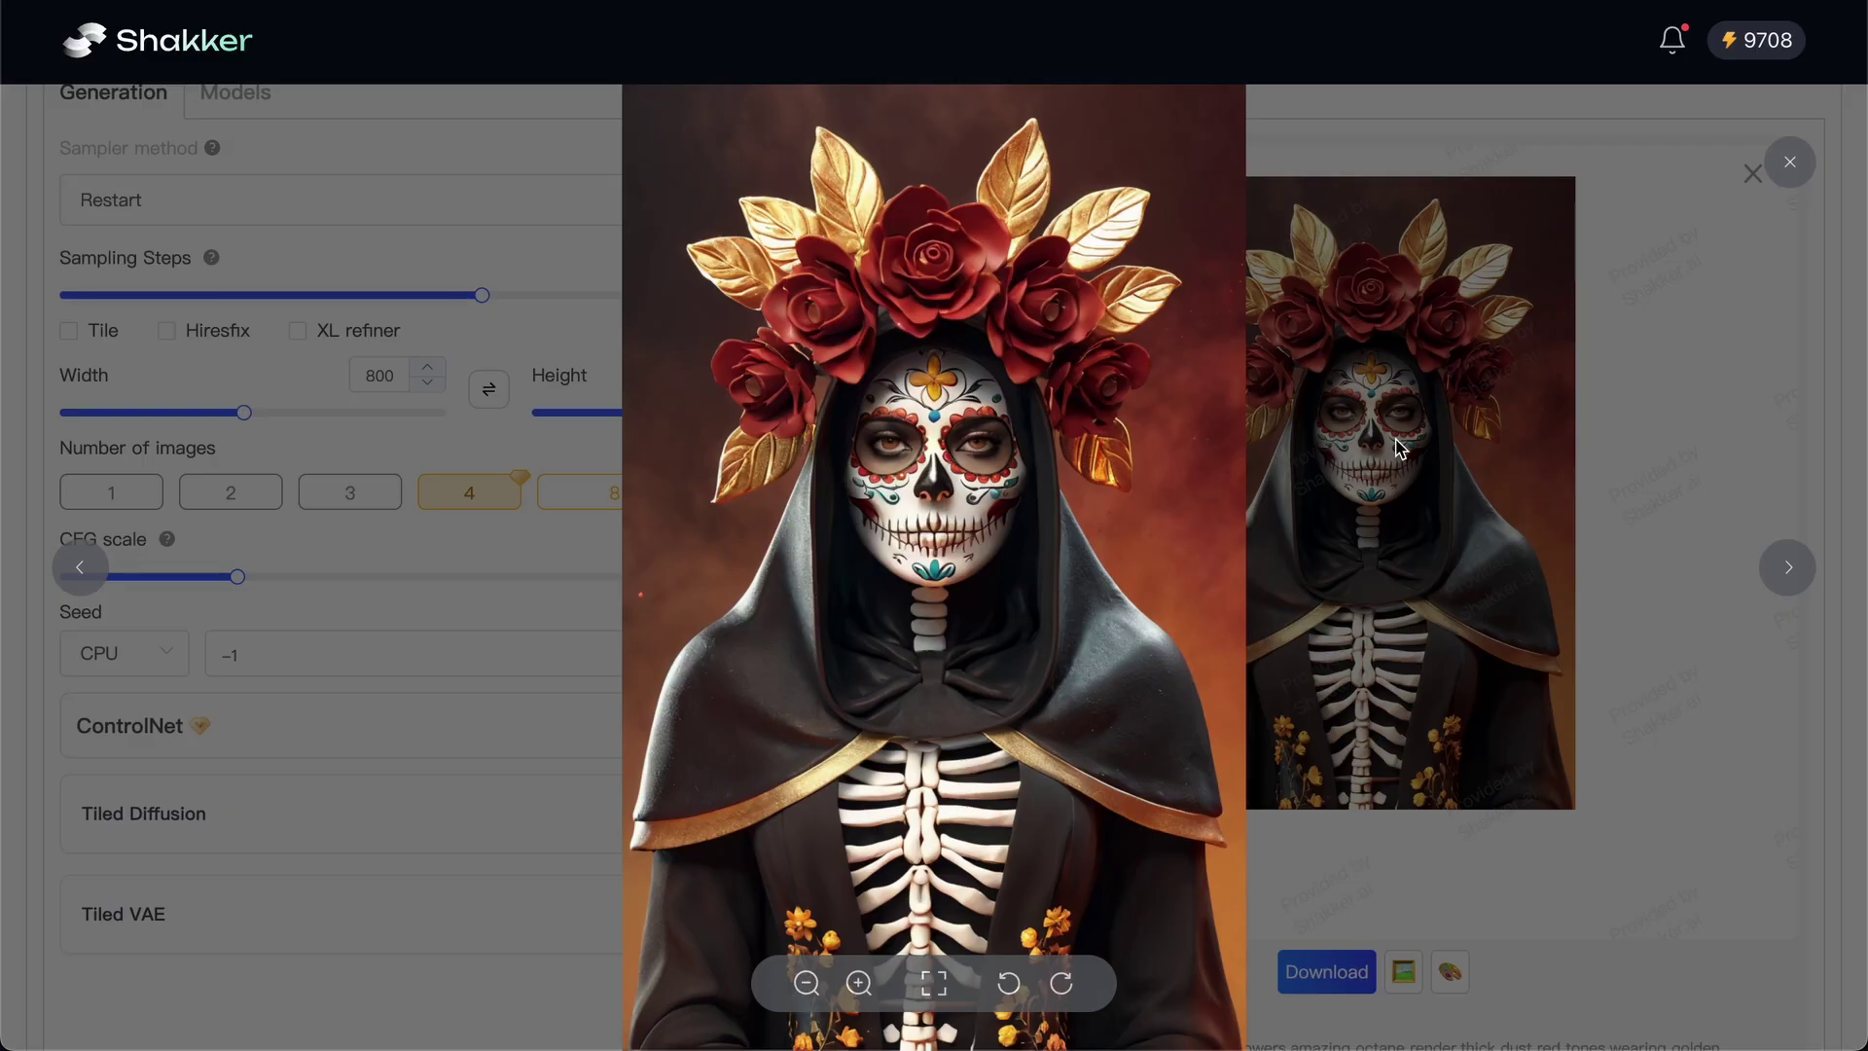
{"action": "left_click", "coordinate": [1790, 572]}
{"action": "left_click", "coordinate": [1790, 570]}
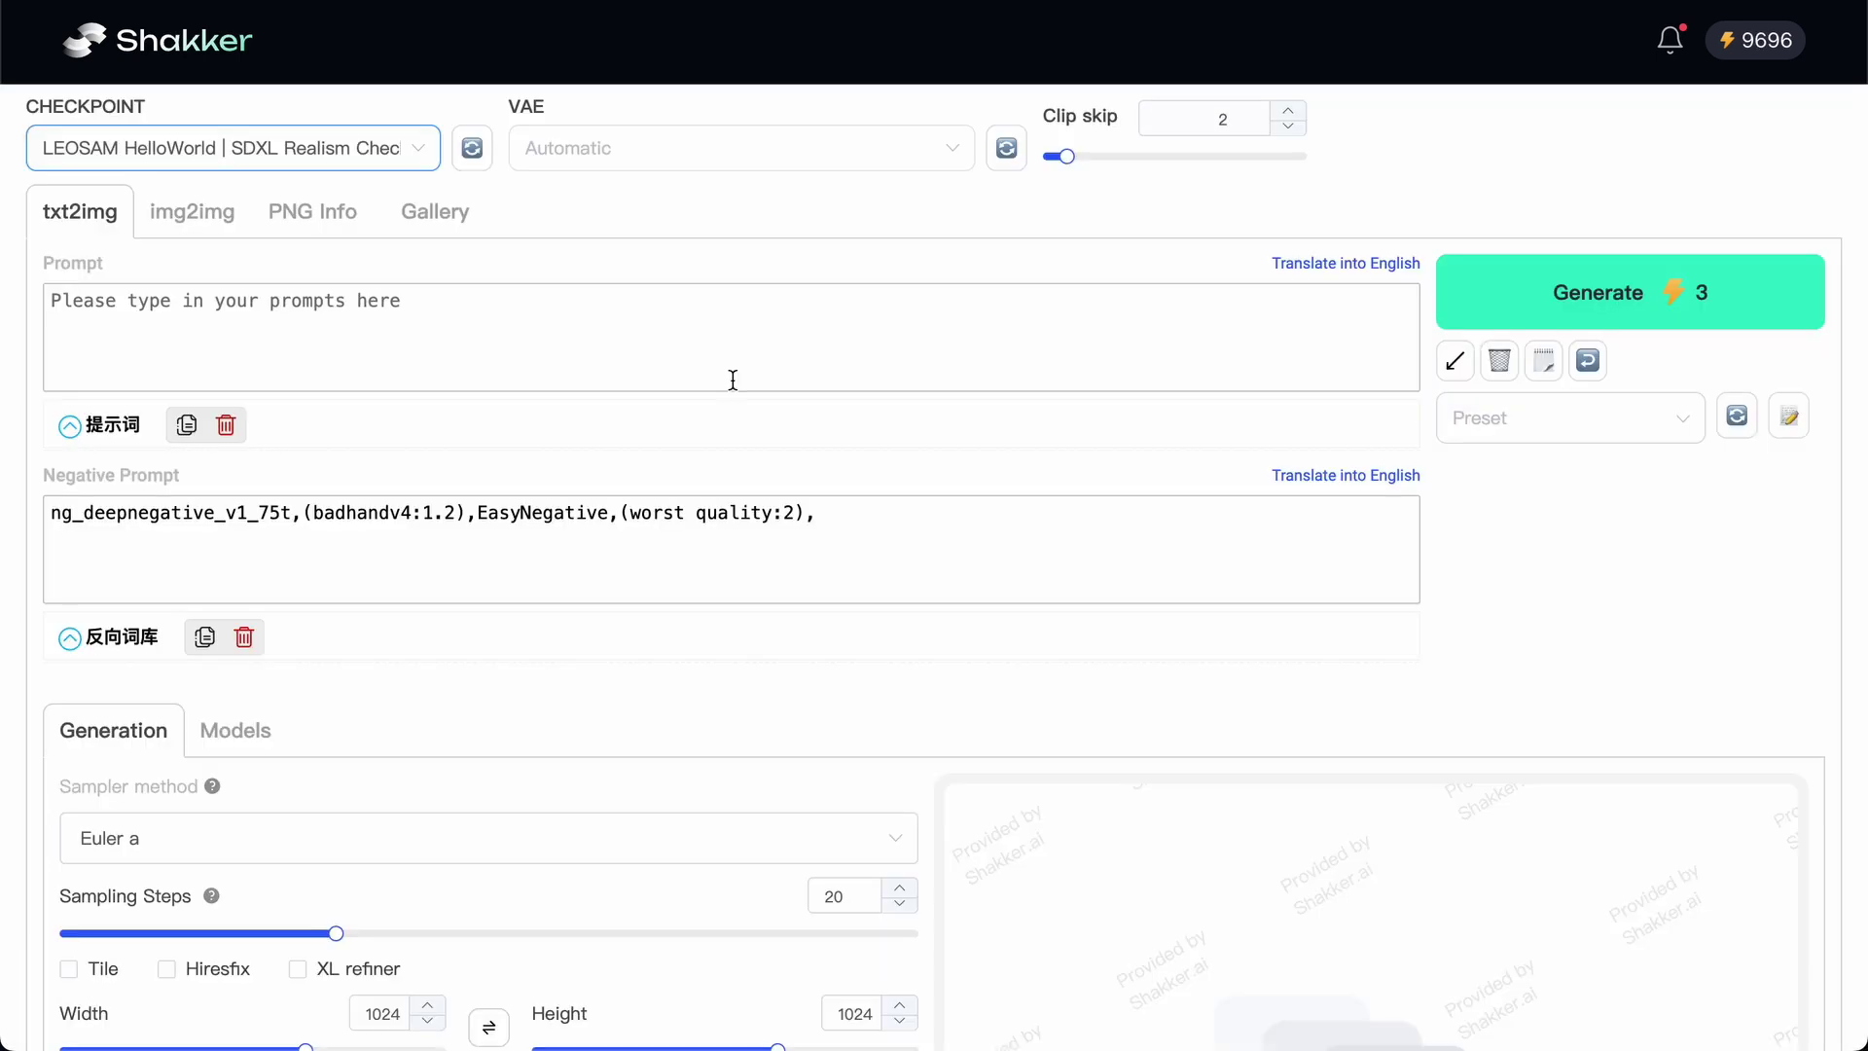
- Switch the checkpoint to the Flux.1 model and paste the long prompt
{"action": "left_click", "coordinate": [365, 163]}
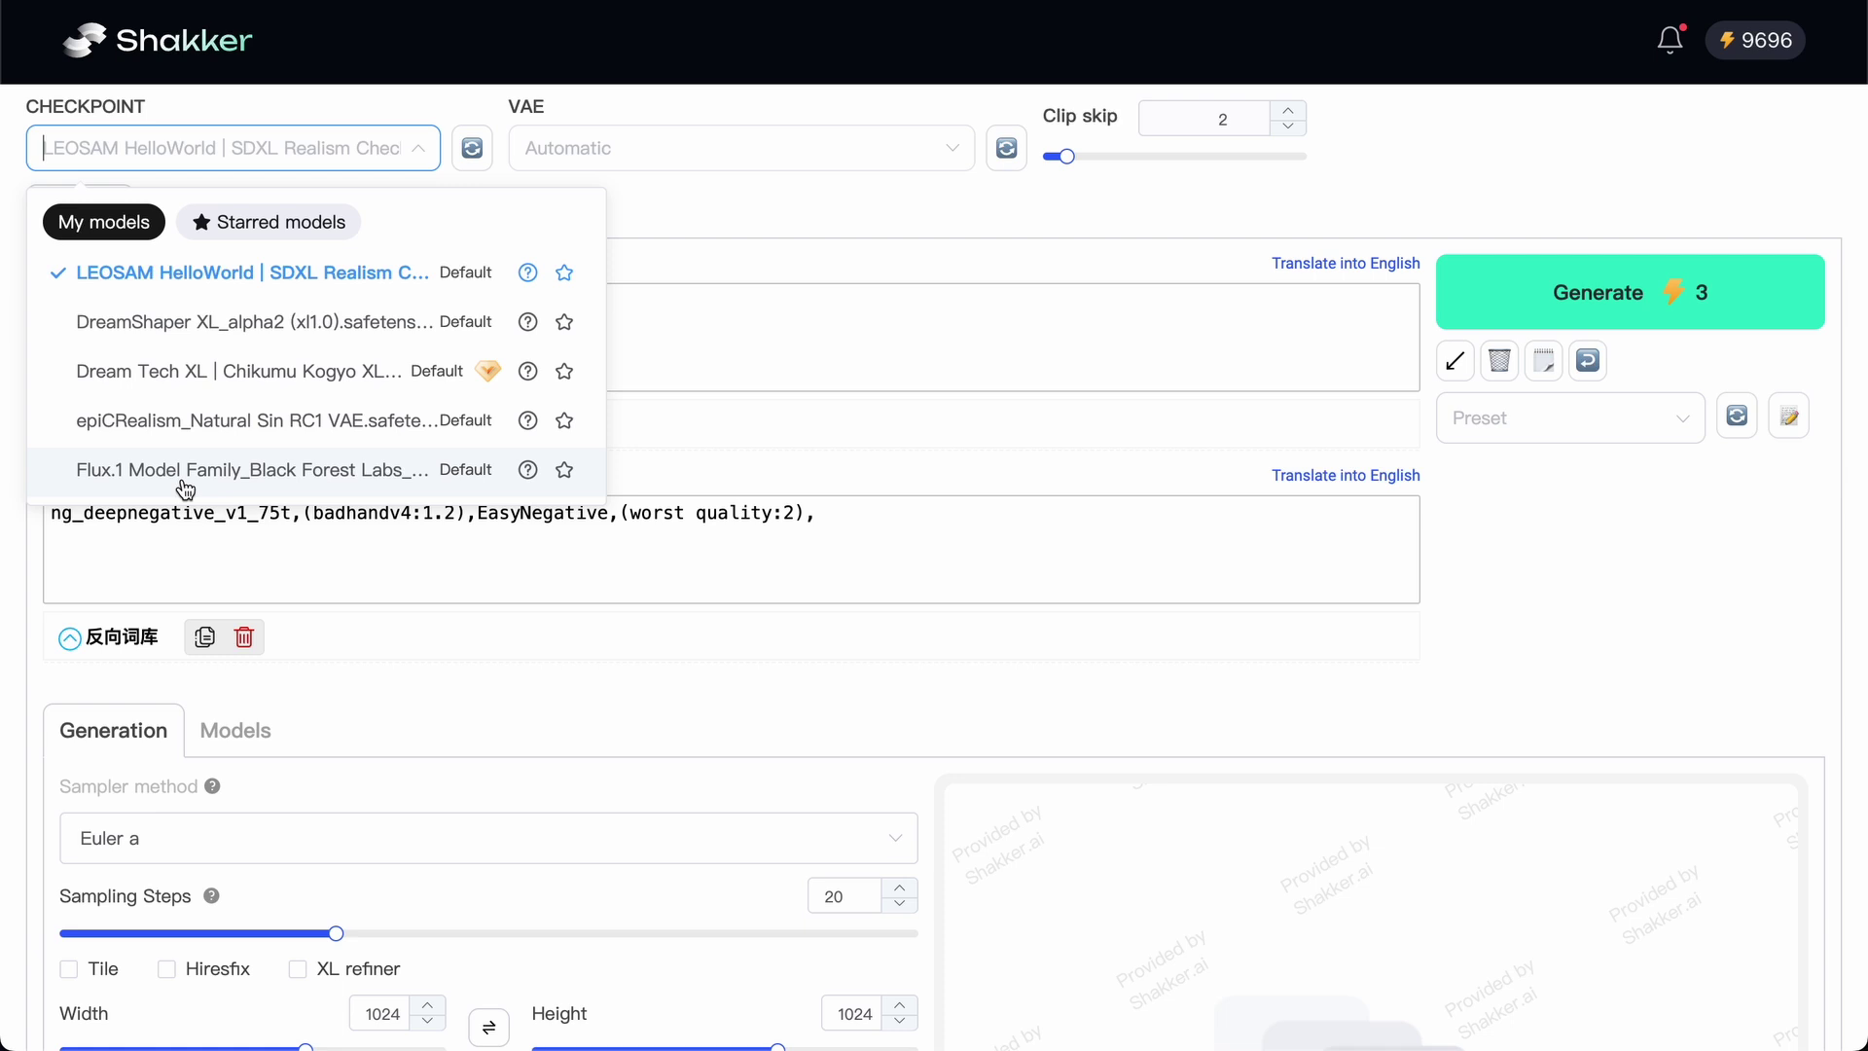
{"action": "left_click", "coordinate": [351, 477]}
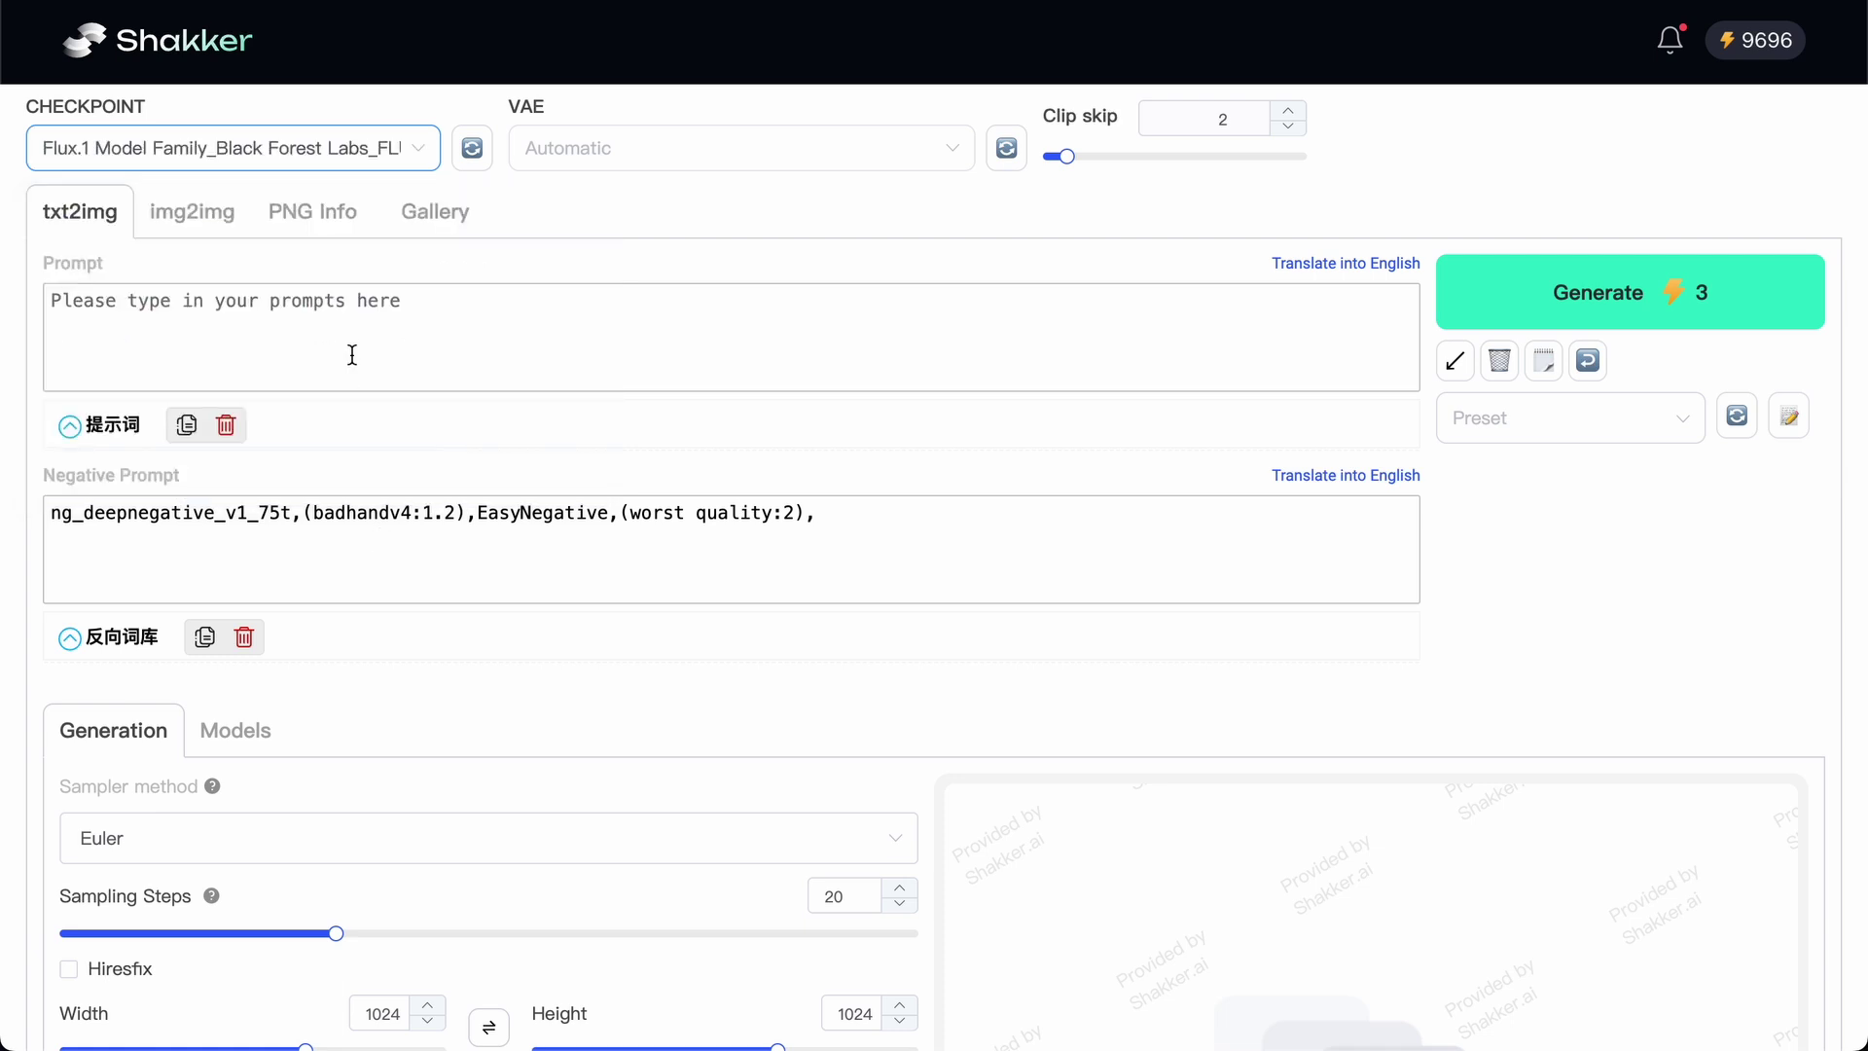
{"action": "left_click", "coordinate": [669, 290]}
{"action": "key", "text": "ctrl+v"}
- View the generated Flux.1 image at full size, then close the preview
{"action": "scroll", "coordinate": [1039, 506], "scroll_direction": "down", "scroll_amount": 5}
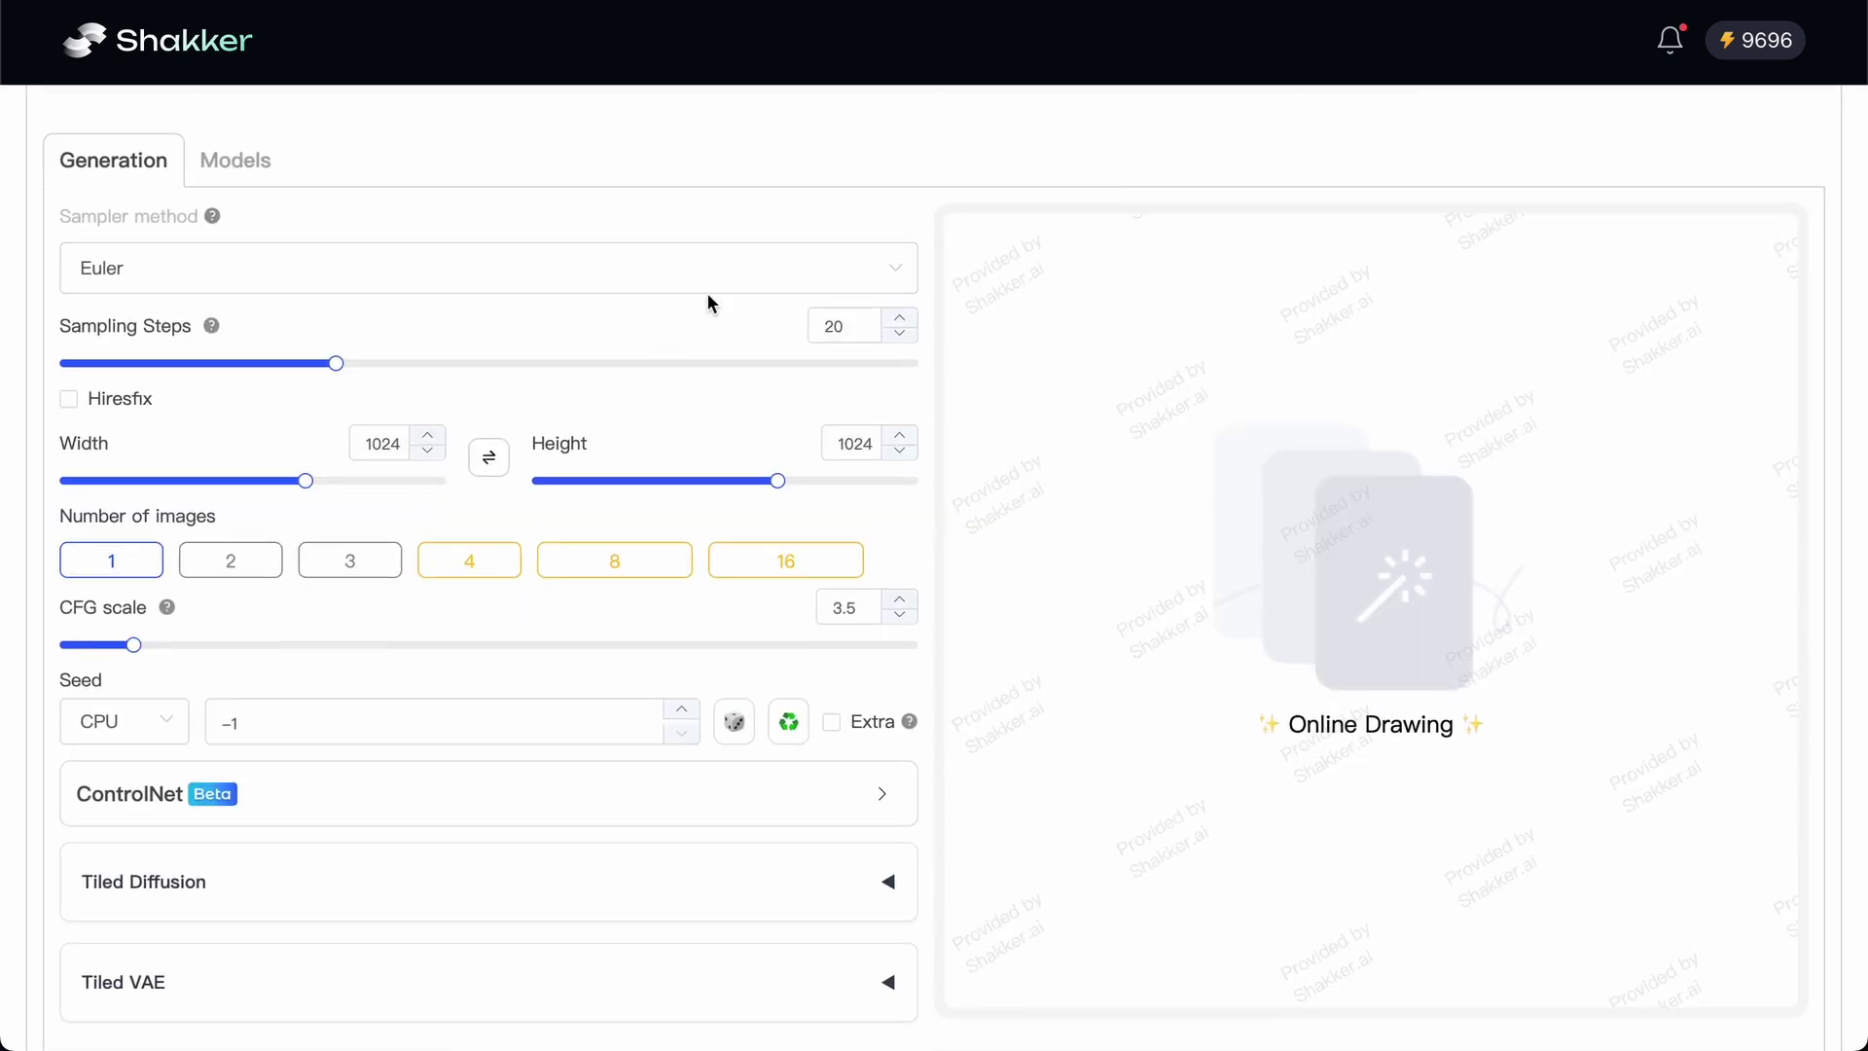
{"action": "scroll", "coordinate": [1146, 140], "scroll_direction": "up", "scroll_amount": 5}
{"action": "scroll", "coordinate": [1130, 679], "scroll_direction": "down", "scroll_amount": 1}
{"action": "scroll", "coordinate": [1130, 679], "scroll_direction": "down", "scroll_amount": 5}
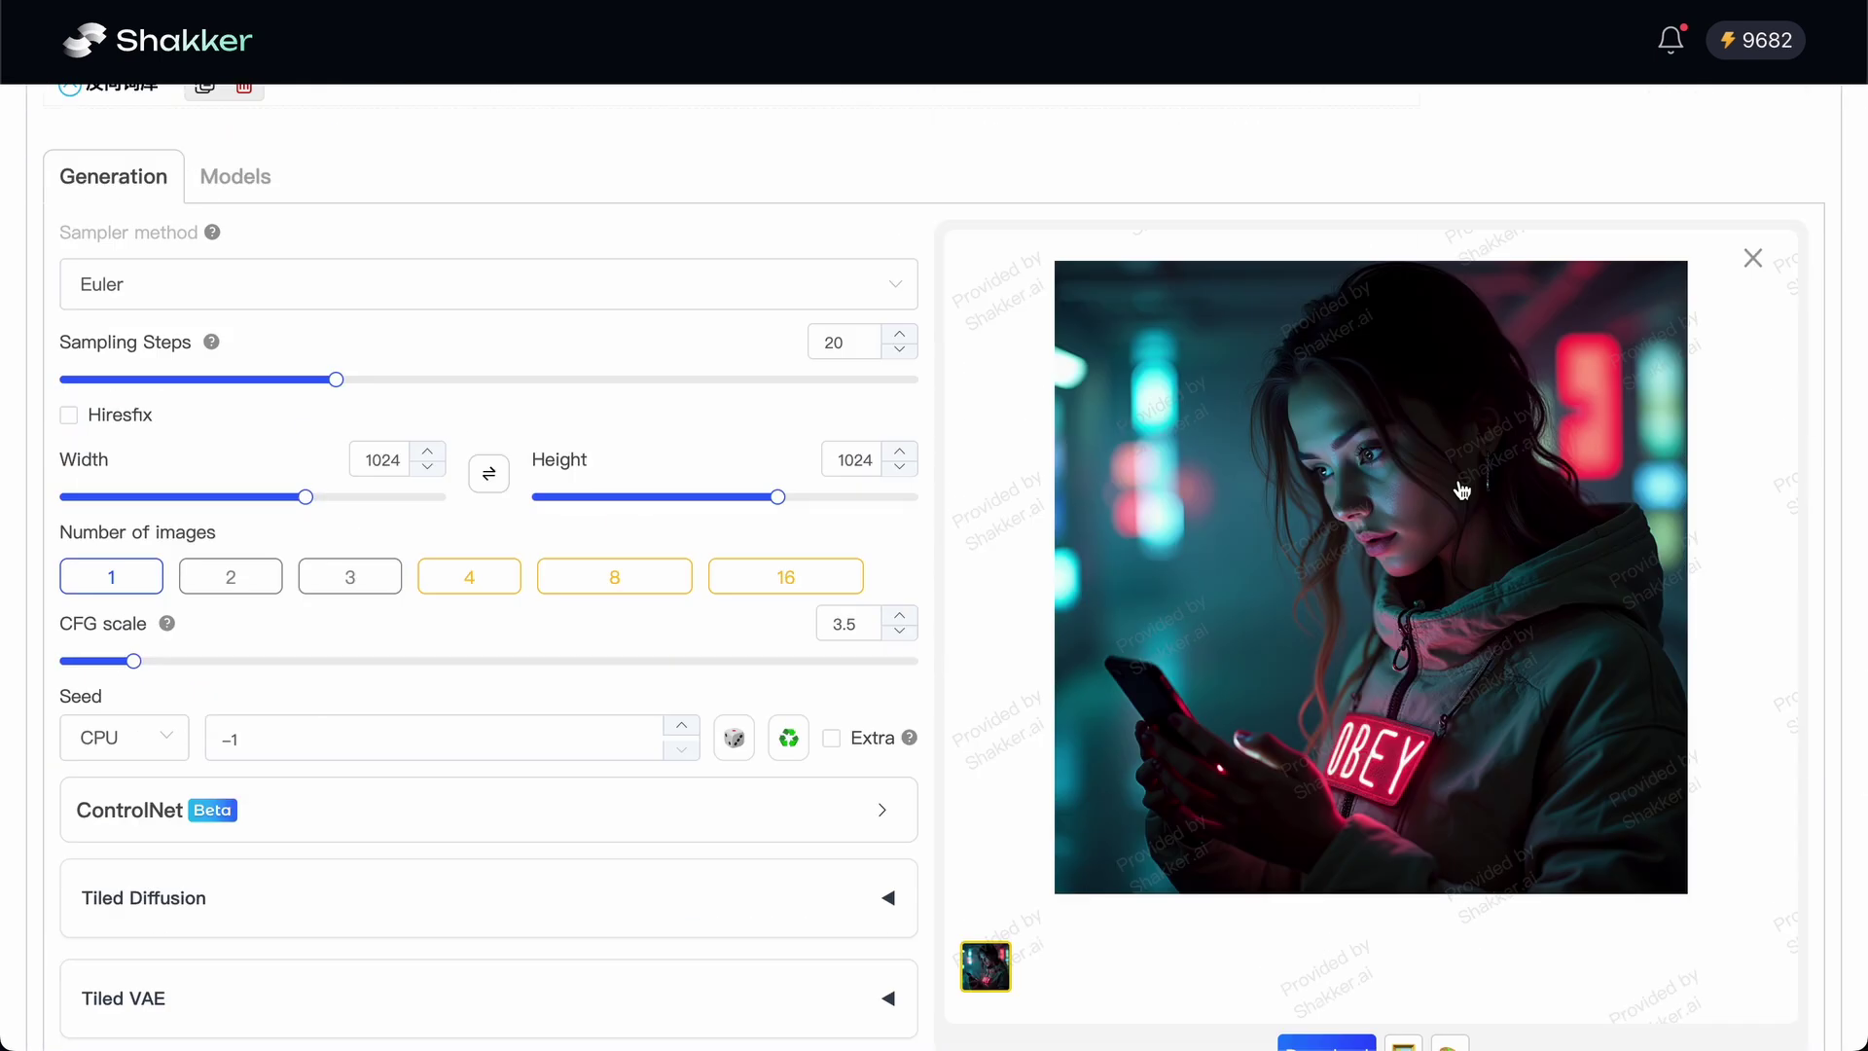
{"action": "left_click", "coordinate": [1465, 488]}
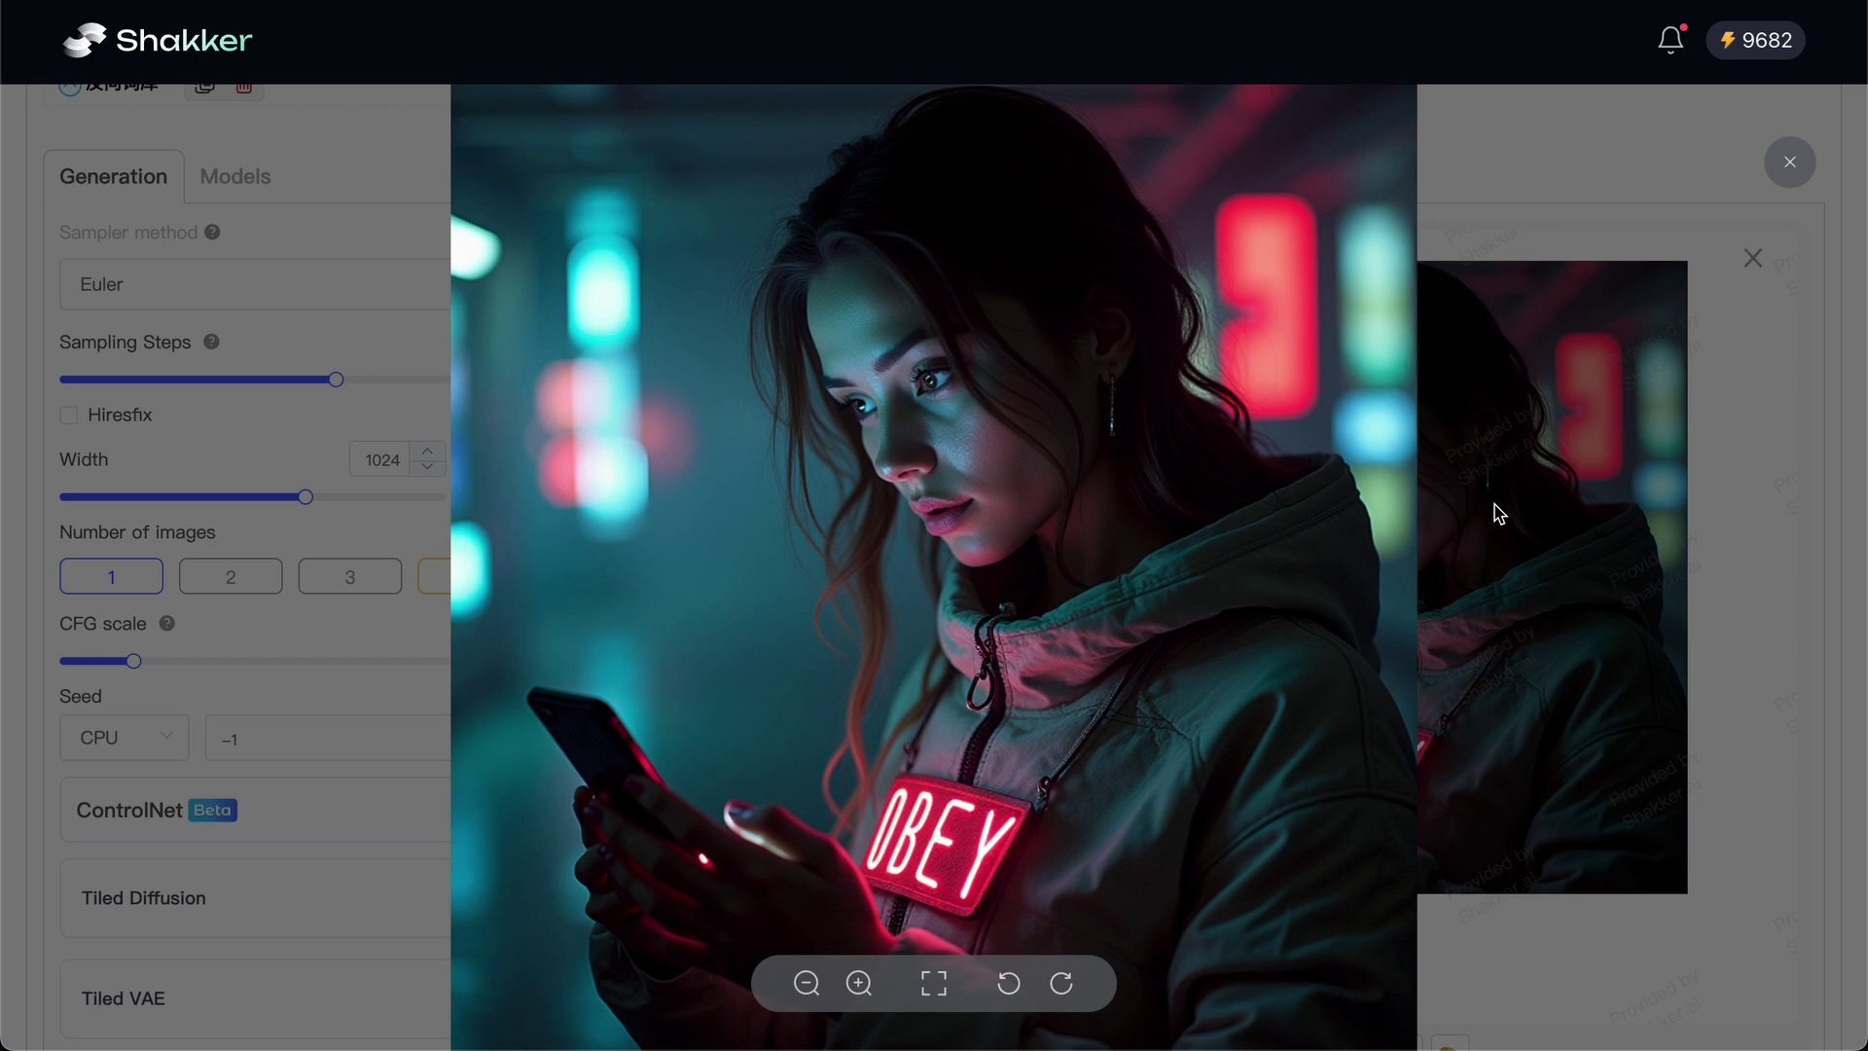
{"action": "left_click", "coordinate": [1500, 514]}
{"action": "scroll", "coordinate": [876, 389], "scroll_direction": "up", "scroll_amount": 6}
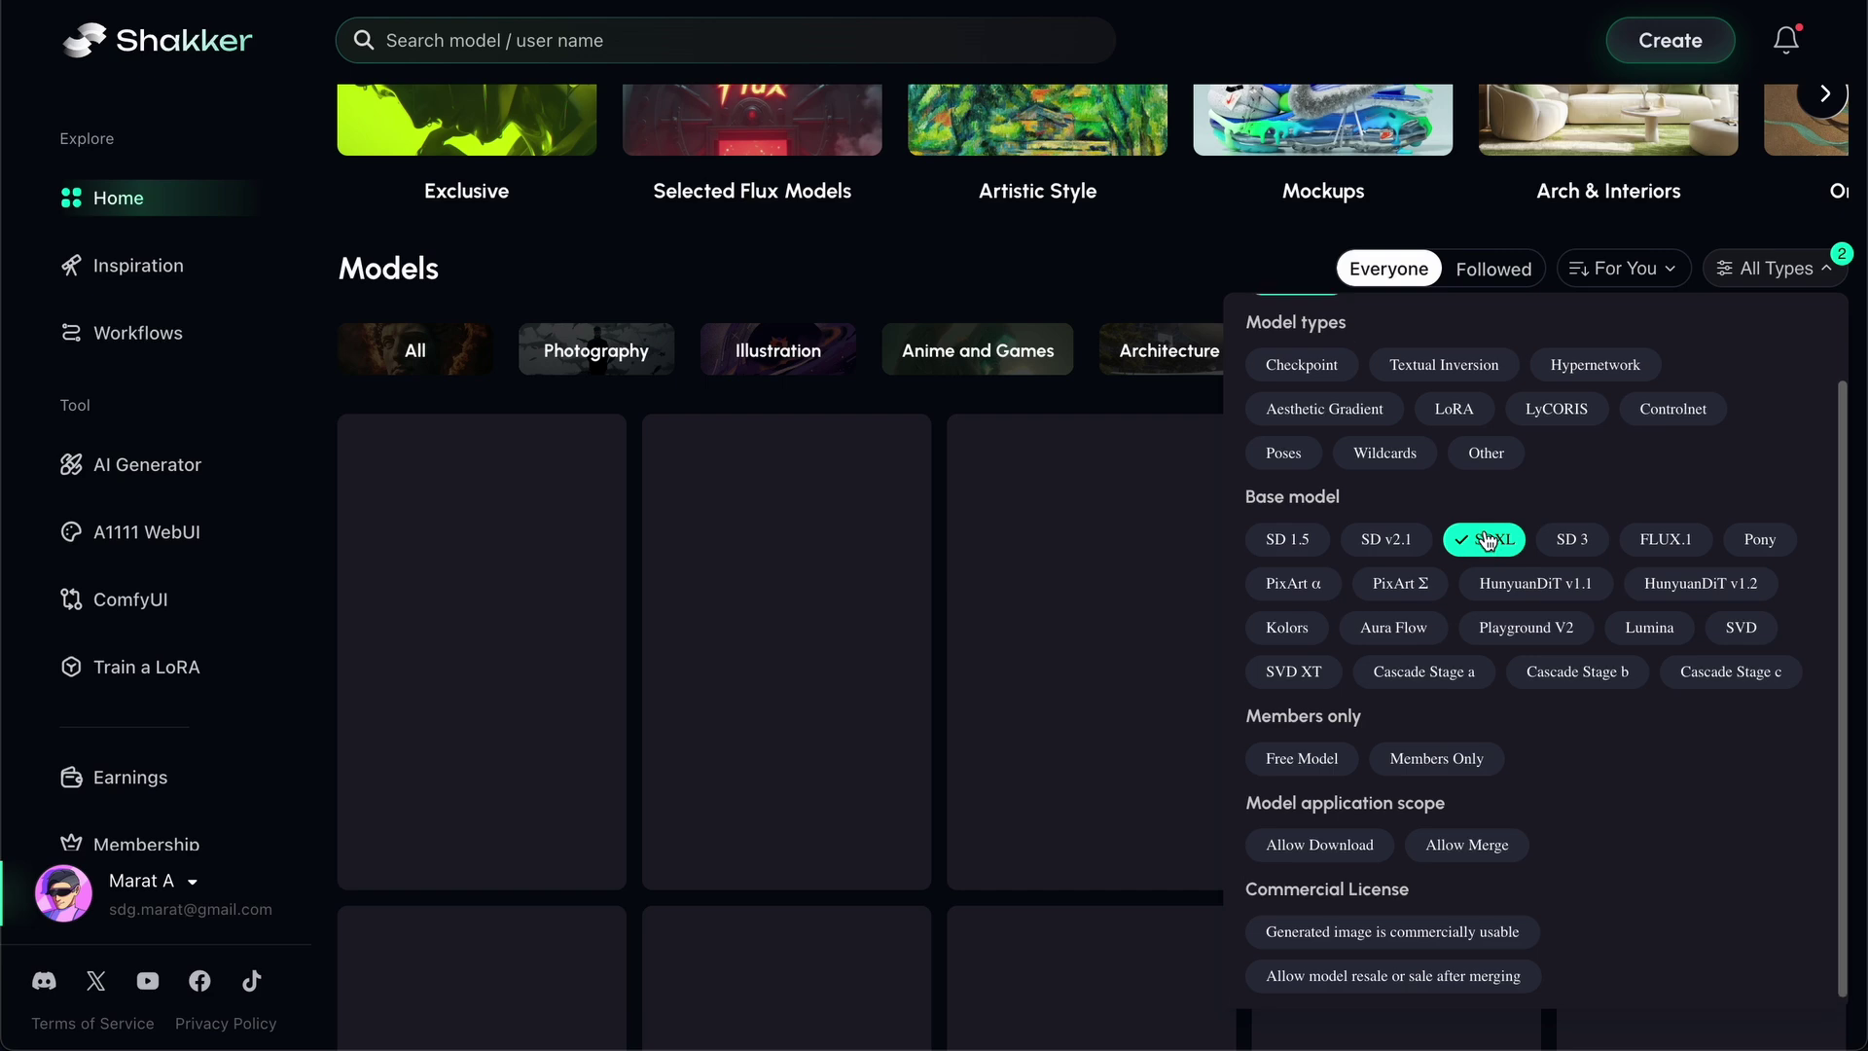
- Browse the SDXL models and open the bailing XL_Fantastic hacker model page
{"action": "scroll", "coordinate": [1228, 250], "scroll_direction": "down", "scroll_amount": 2}
{"action": "scroll", "coordinate": [1228, 250], "scroll_direction": "up", "scroll_amount": 4}
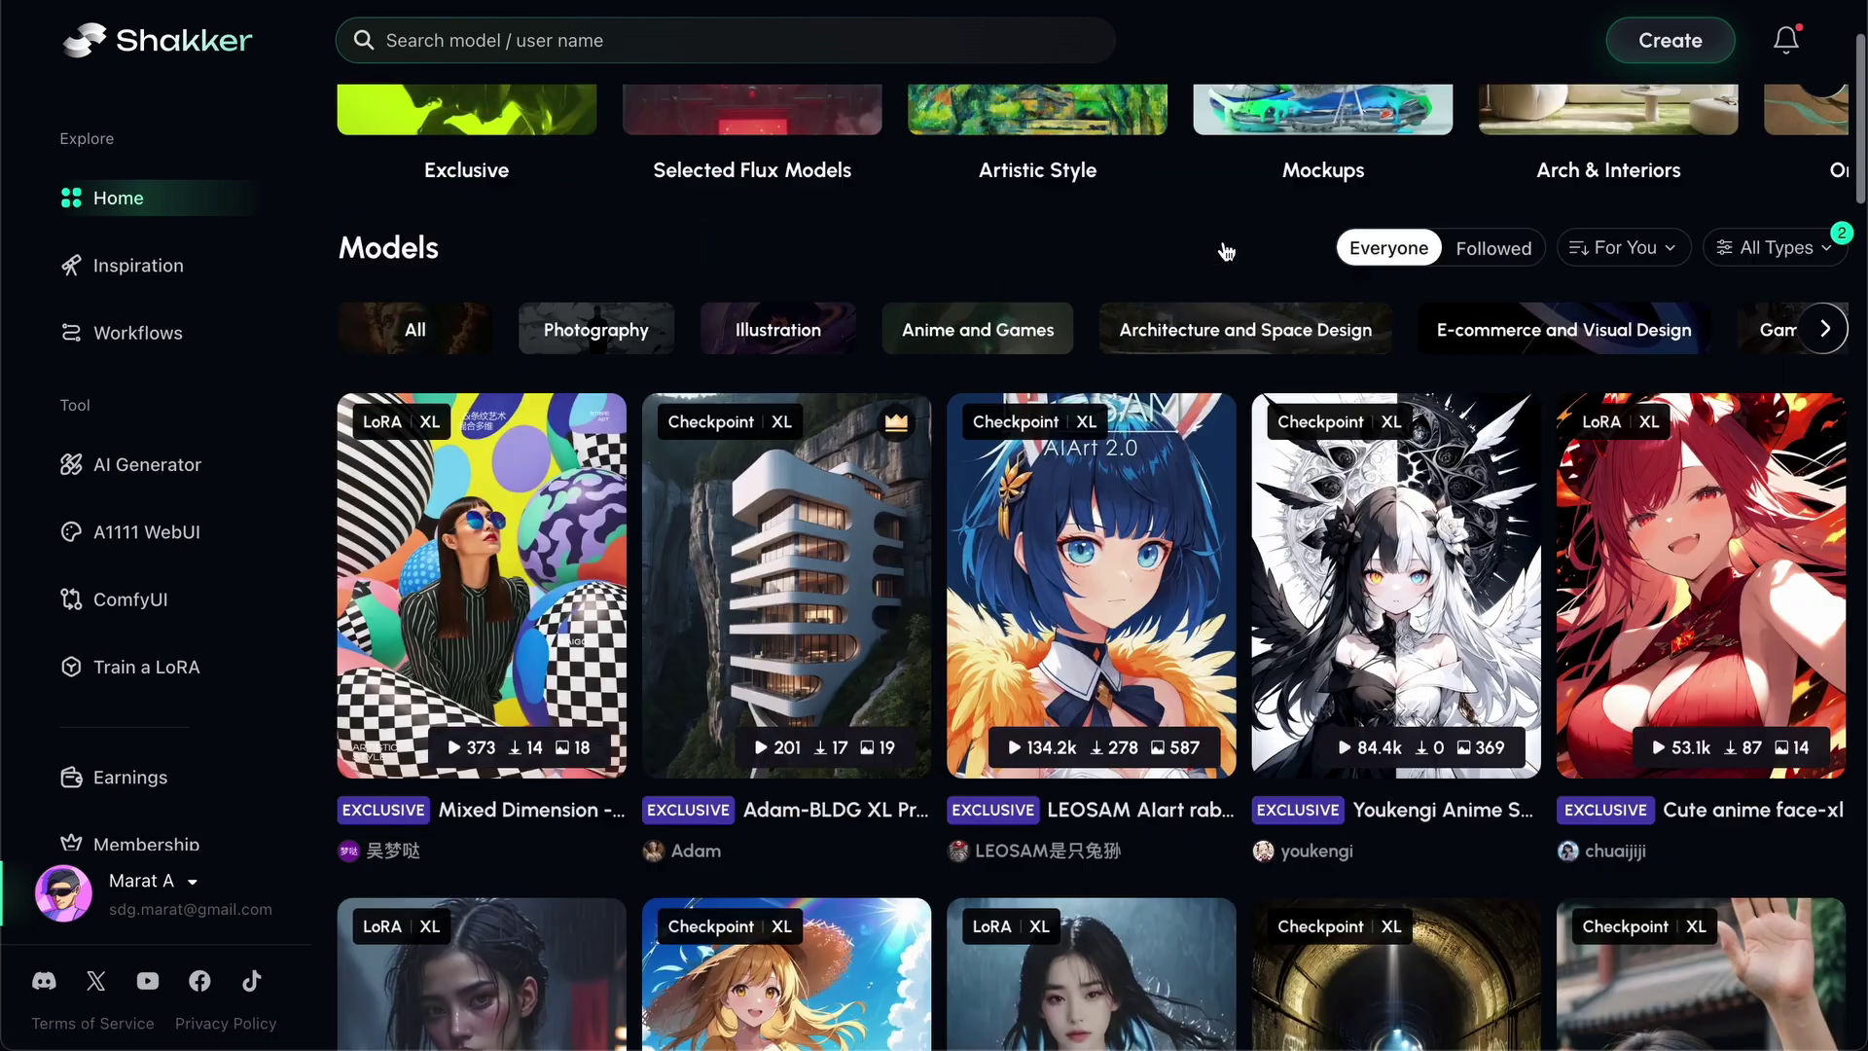
{"action": "scroll", "coordinate": [1228, 250], "scroll_direction": "down", "scroll_amount": 3}
{"action": "scroll", "coordinate": [1224, 251], "scroll_direction": "down", "scroll_amount": 18}
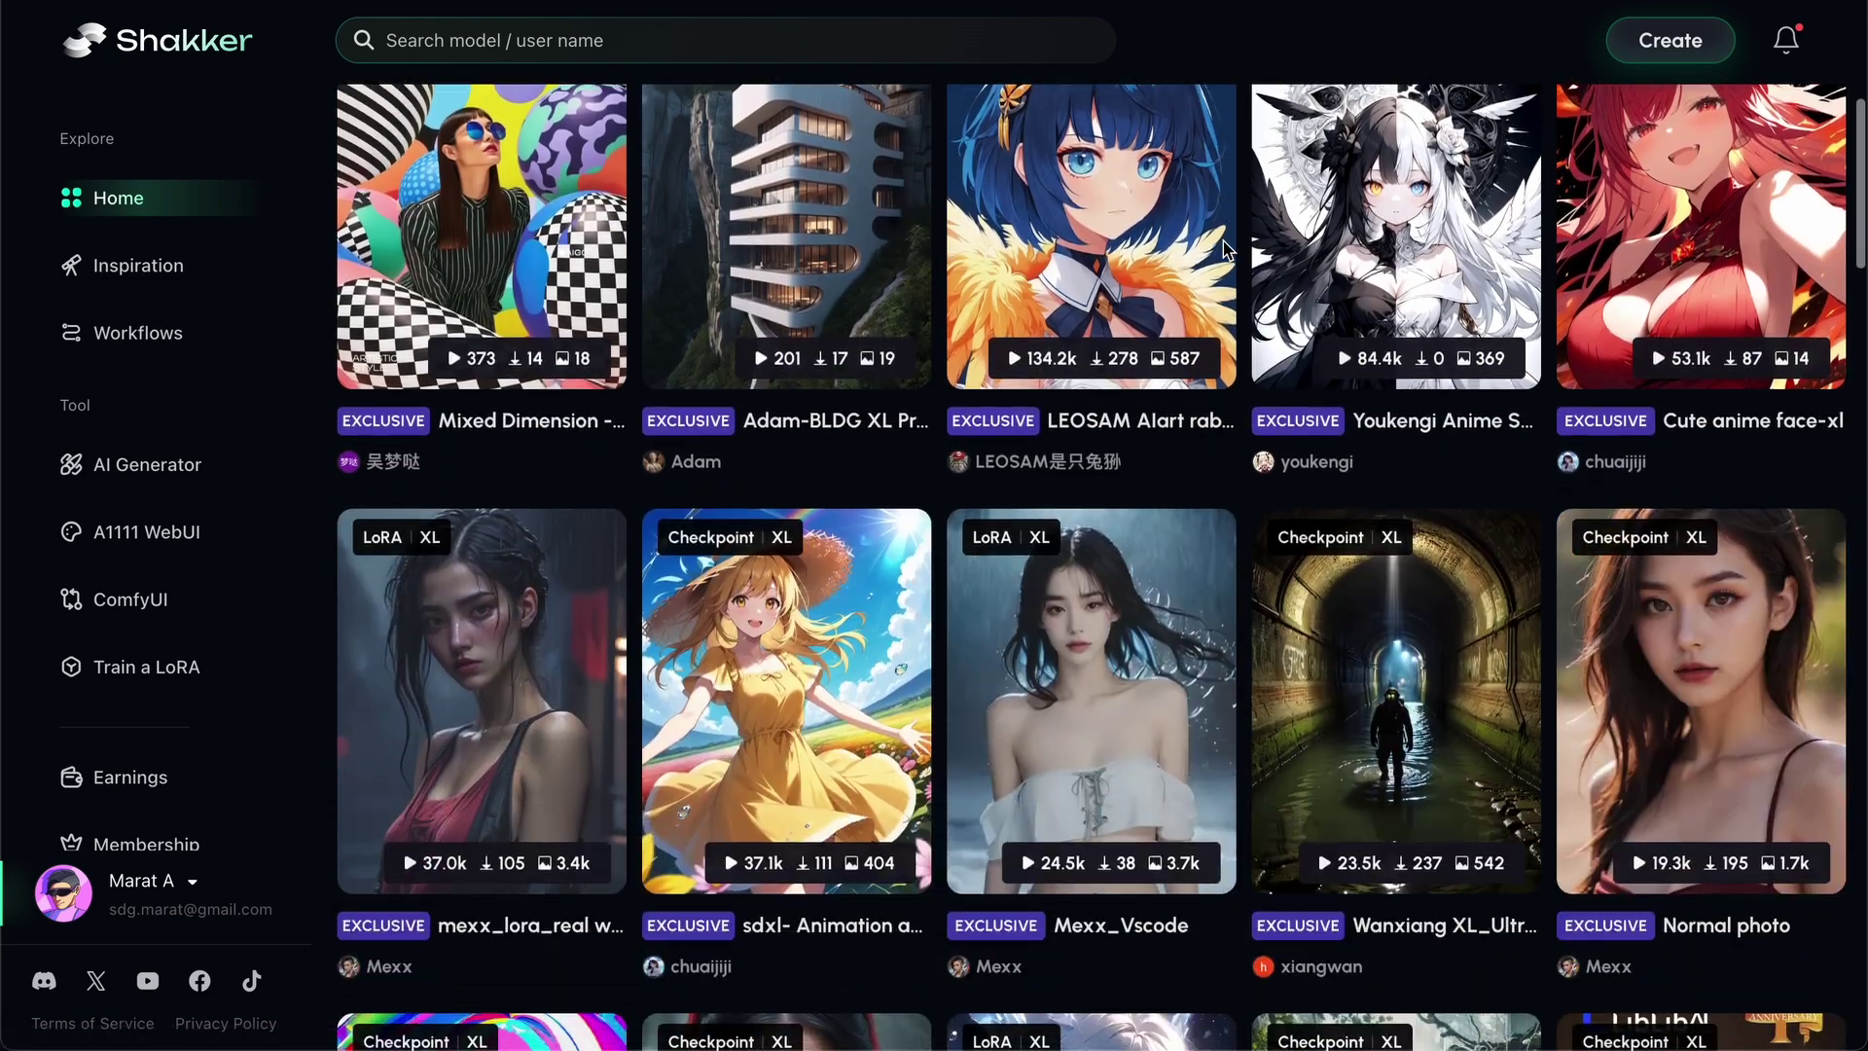
{"action": "scroll", "coordinate": [1241, 499], "scroll_direction": "up", "scroll_amount": 7}
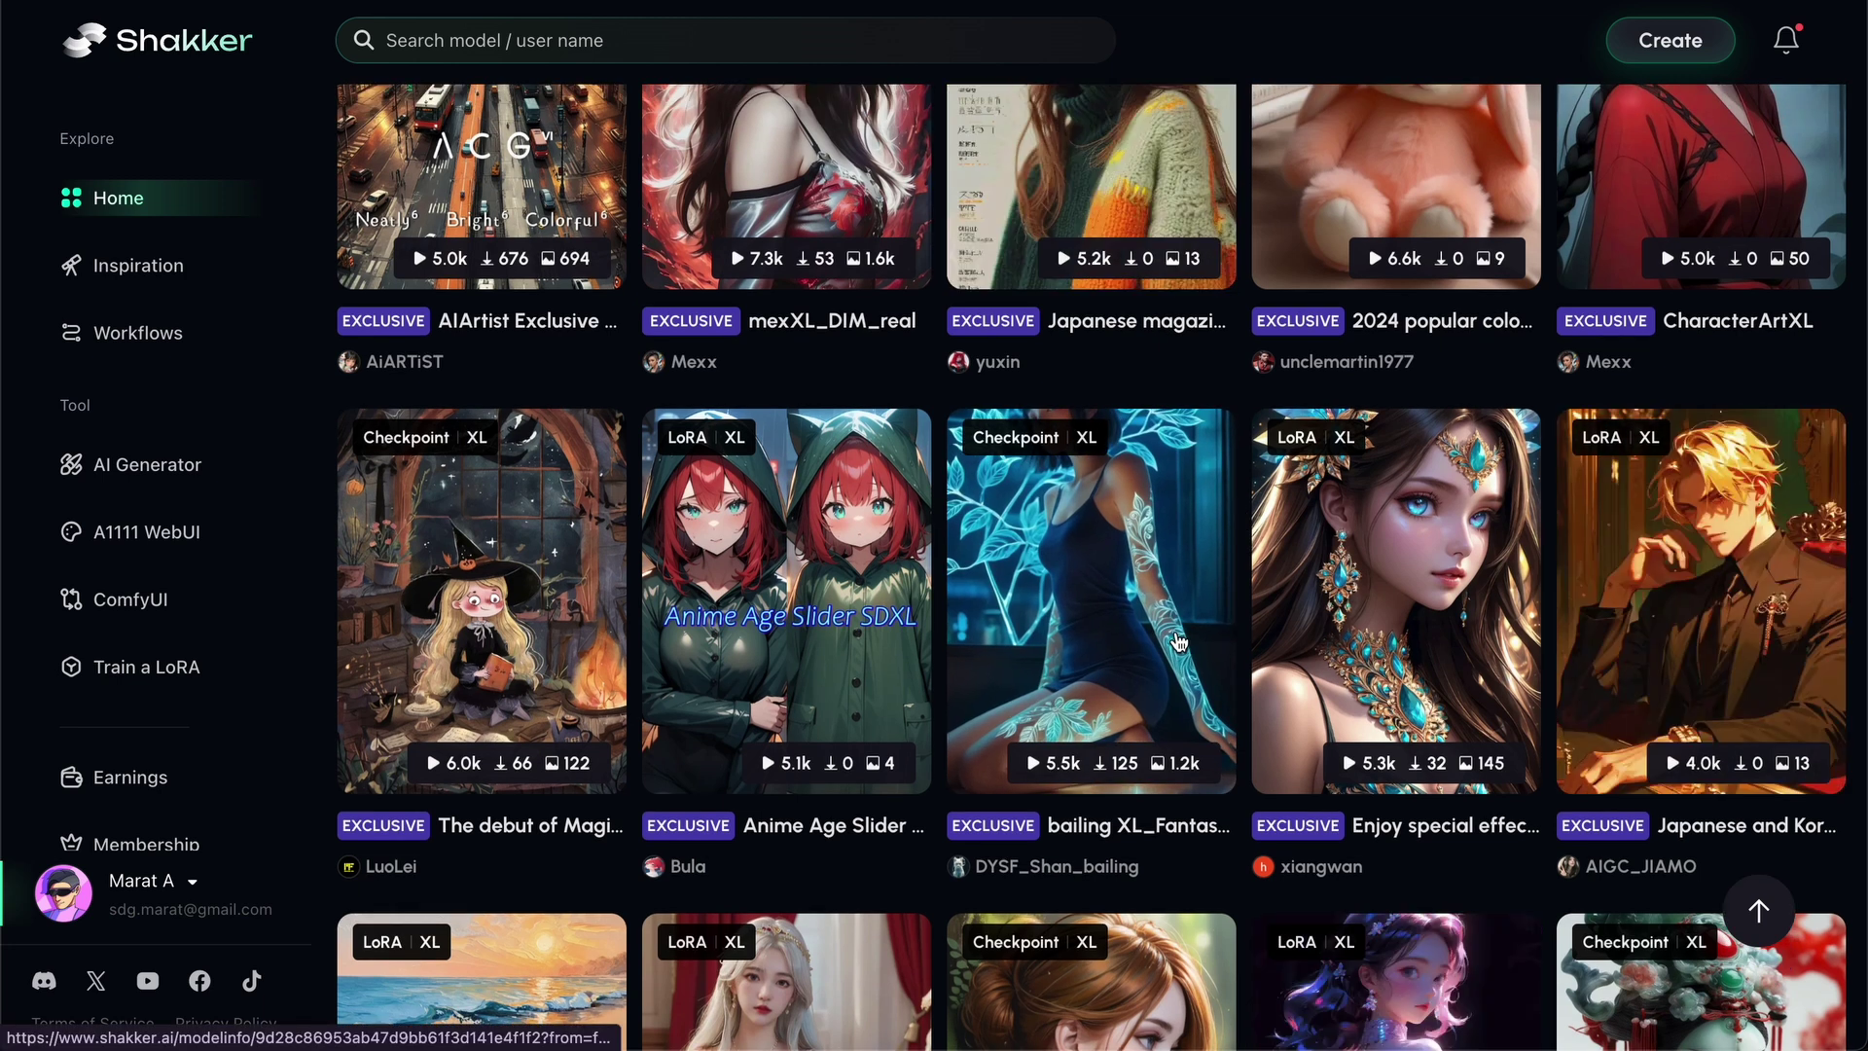
{"action": "left_click", "coordinate": [1177, 643]}
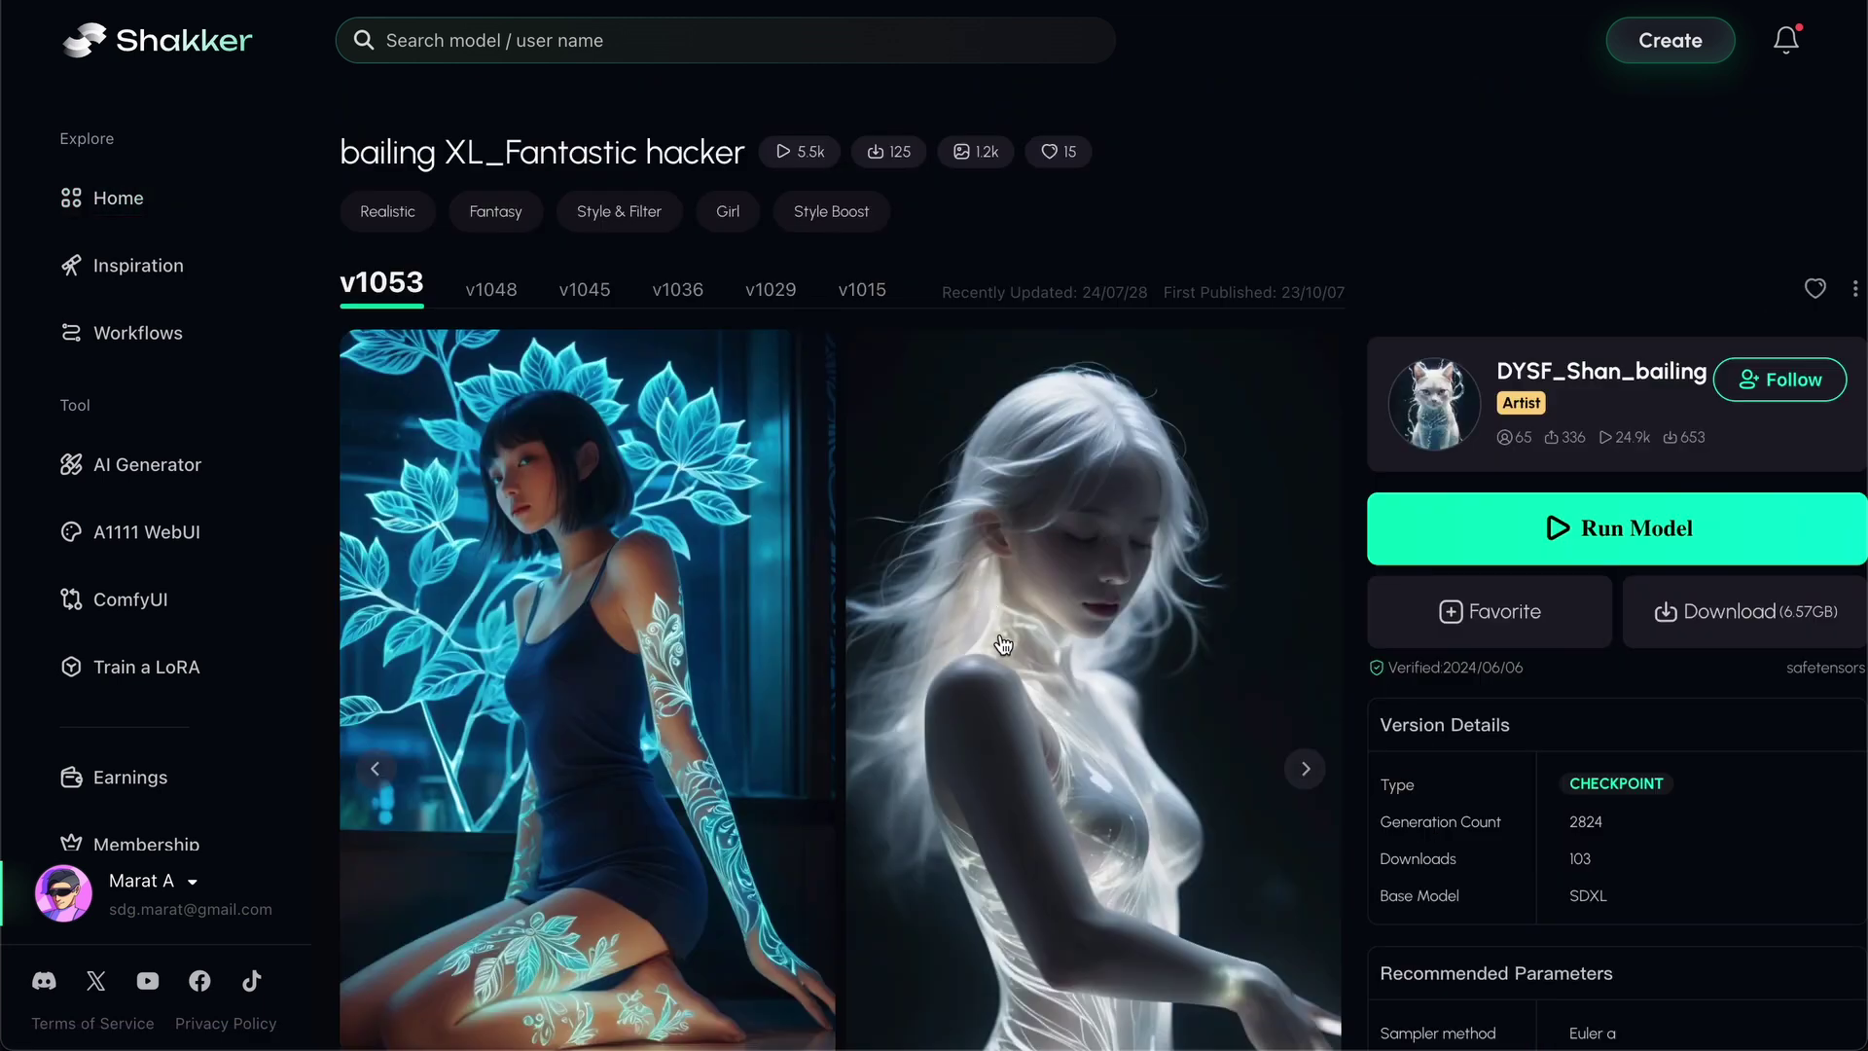
- Send the first sample image's settings (DPM++ 3M SDE Exponential, CFG 5.5, 35 steps) to AI Generator
{"action": "scroll", "coordinate": [1003, 645], "scroll_direction": "down", "scroll_amount": 3}
{"action": "scroll", "coordinate": [875, 726], "scroll_direction": "up", "scroll_amount": 1}
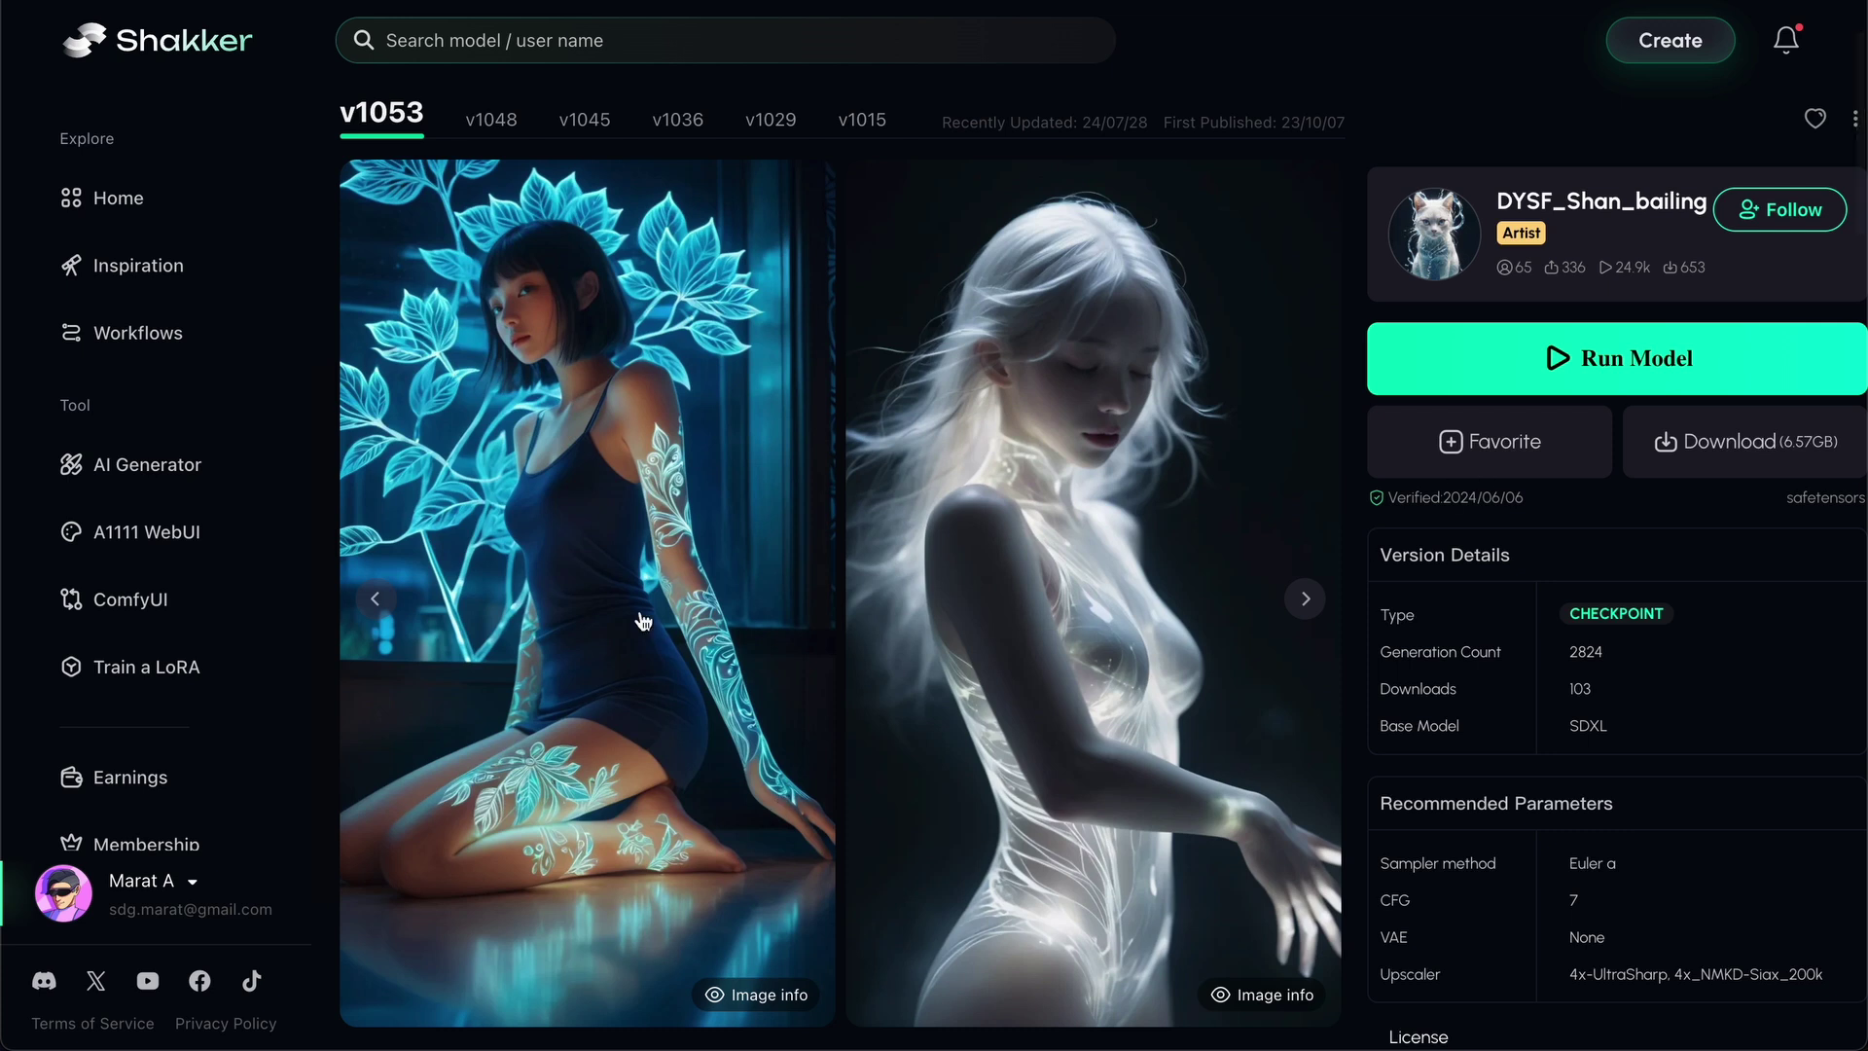
{"action": "scroll", "coordinate": [643, 619], "scroll_direction": "down", "scroll_amount": 1}
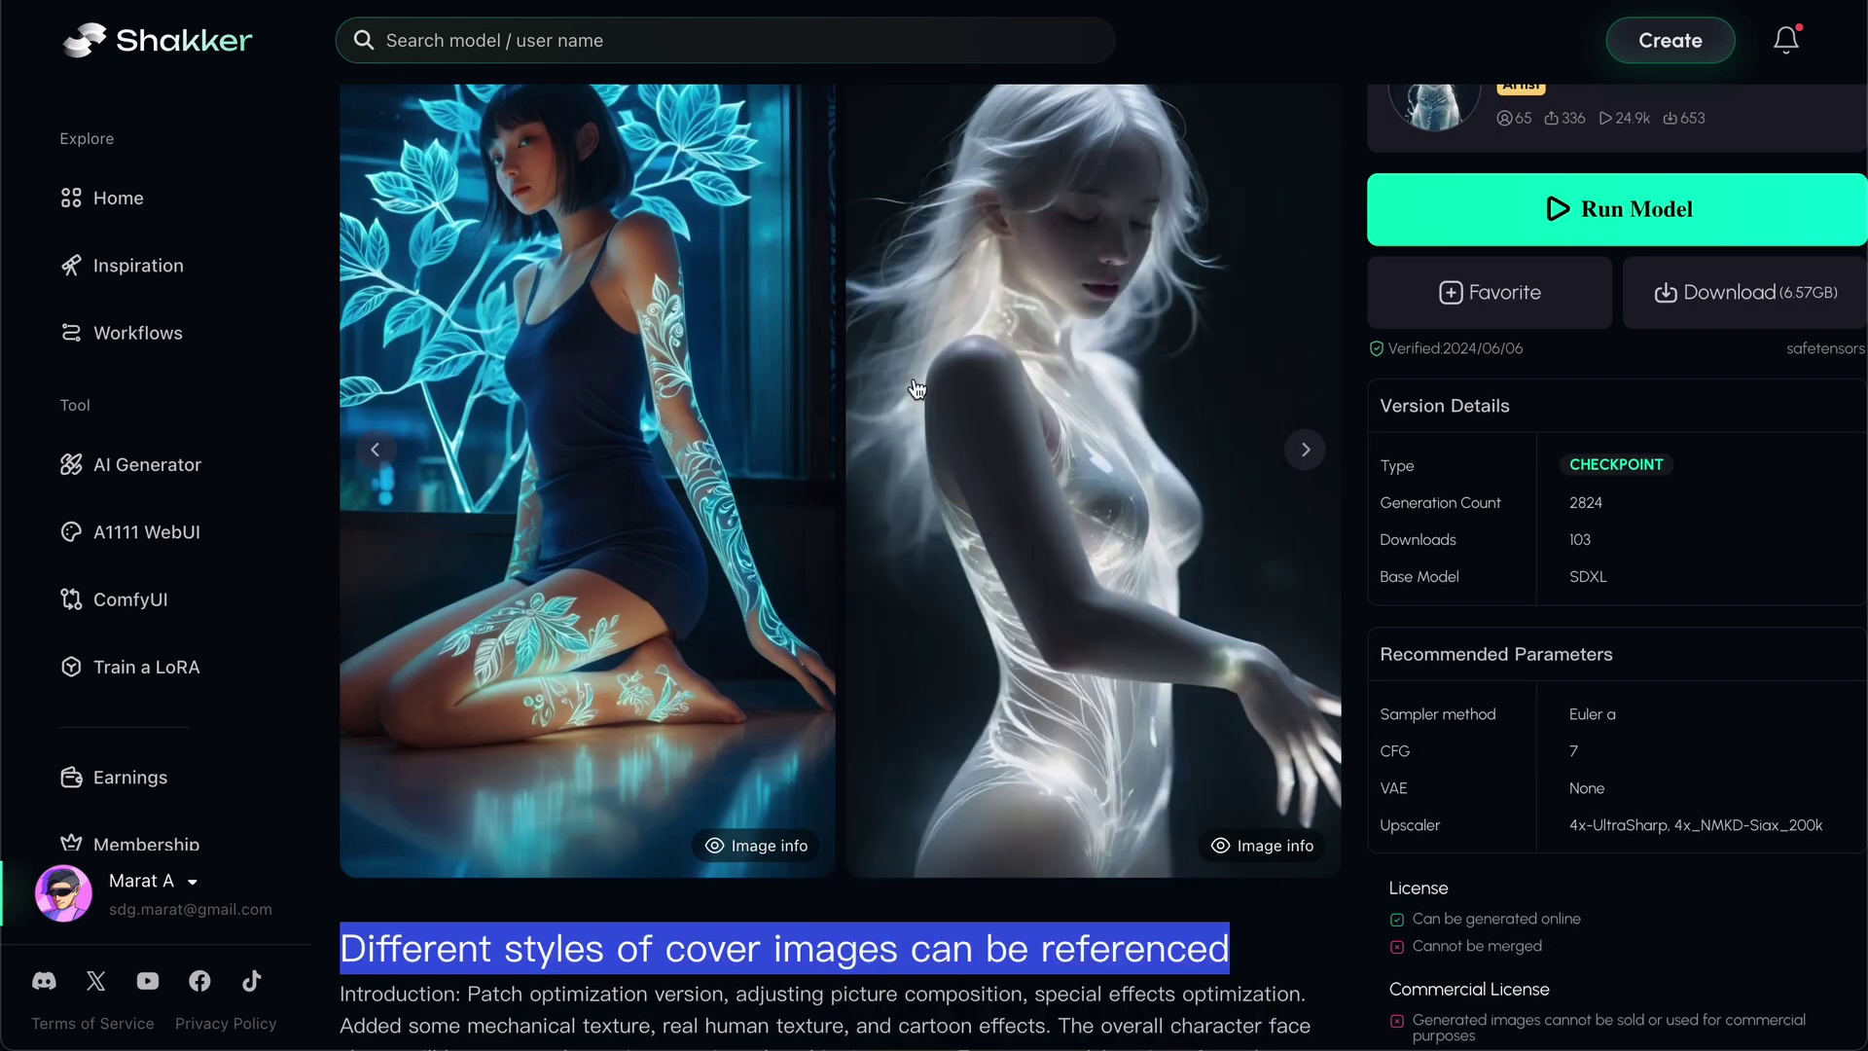
{"action": "mouse_move", "coordinate": [768, 856]}
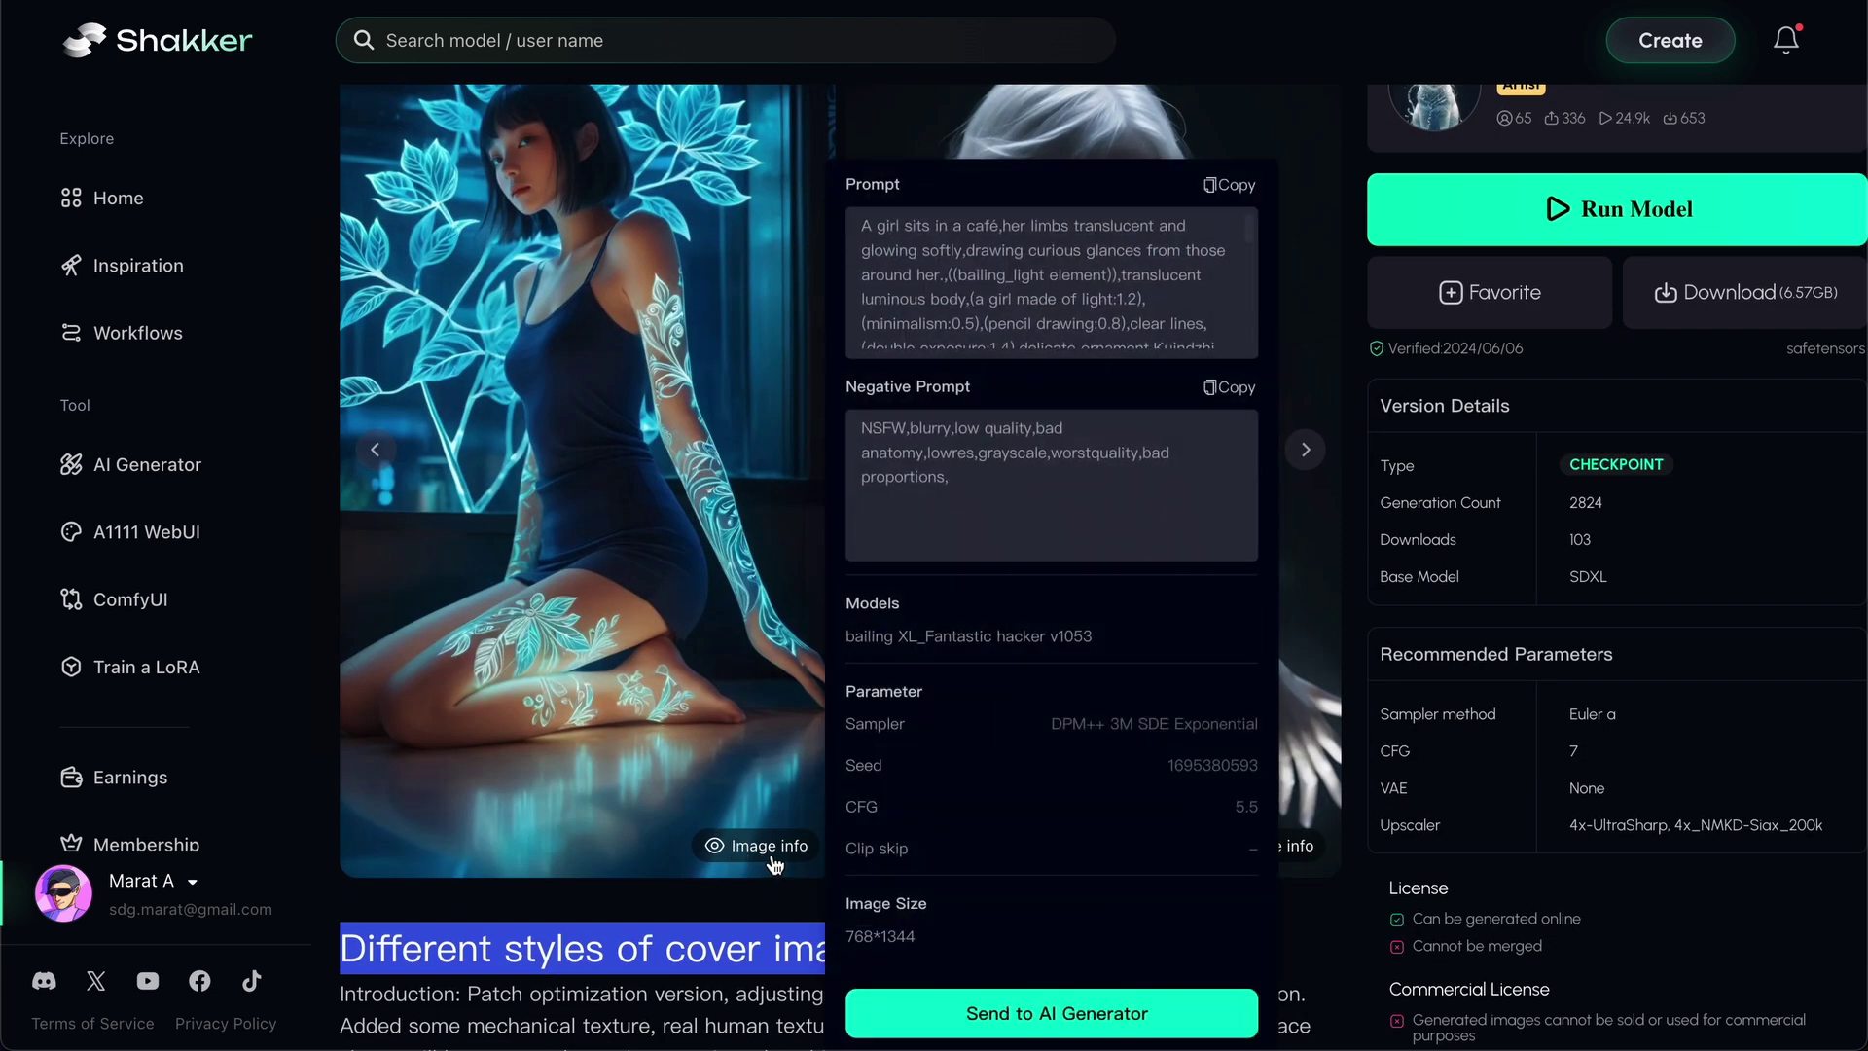
{"action": "left_click", "coordinate": [1087, 1002]}
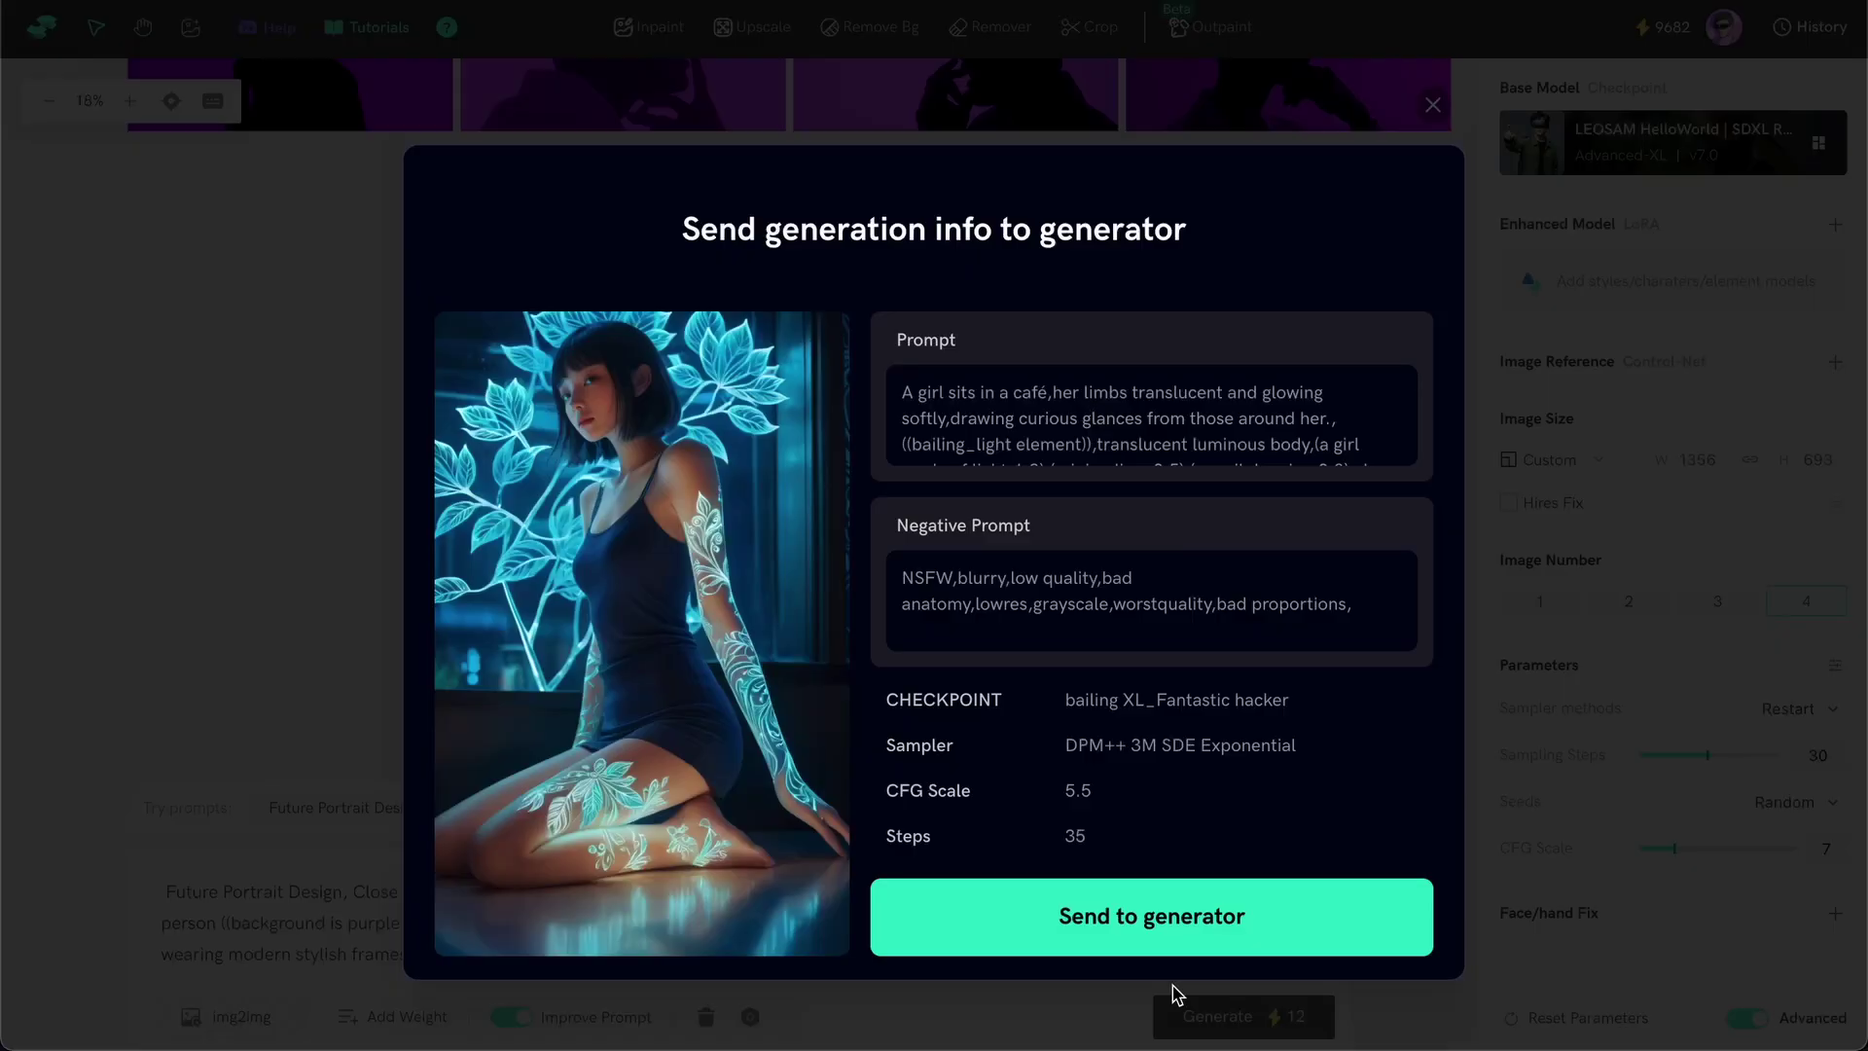
- Load the bailing XL settings into the generator and inspect the four 768×1344 glowing-girl images
{"action": "left_click", "coordinate": [1175, 938]}
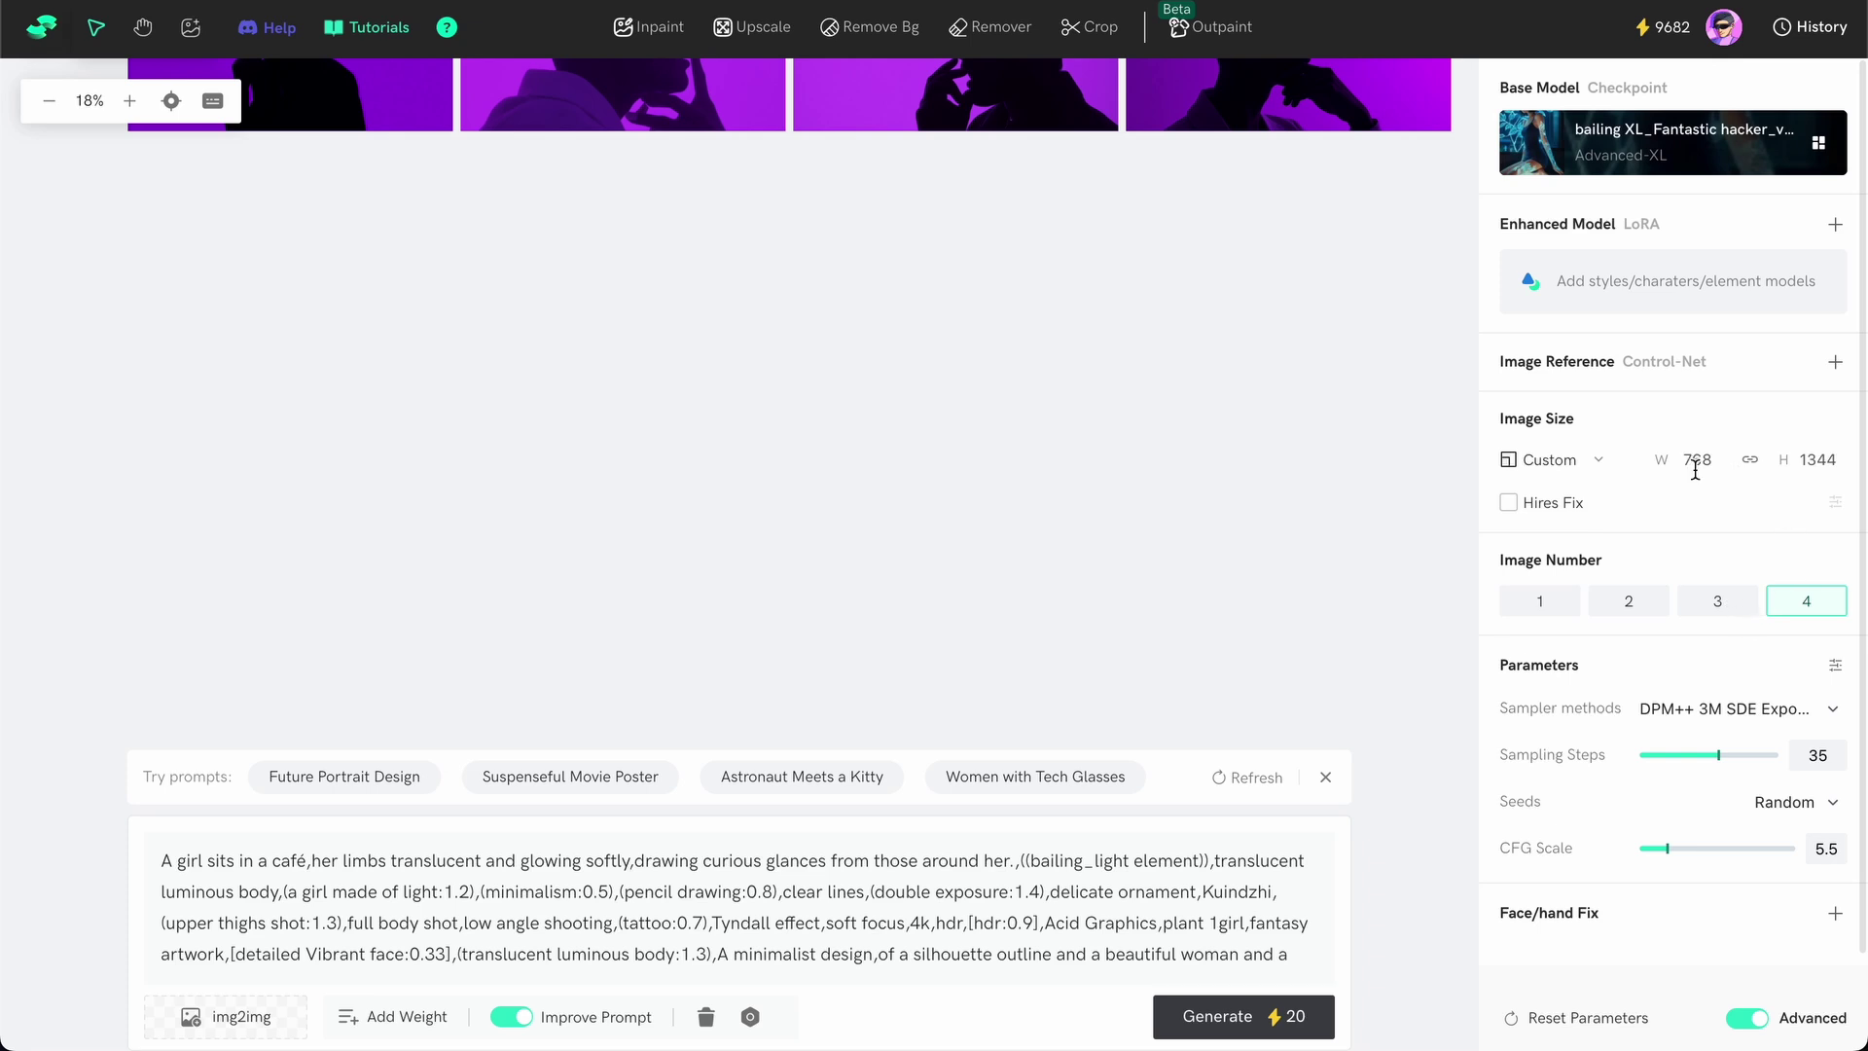
{"action": "scroll", "coordinate": [1698, 482], "scroll_direction": "down", "scroll_amount": 1}
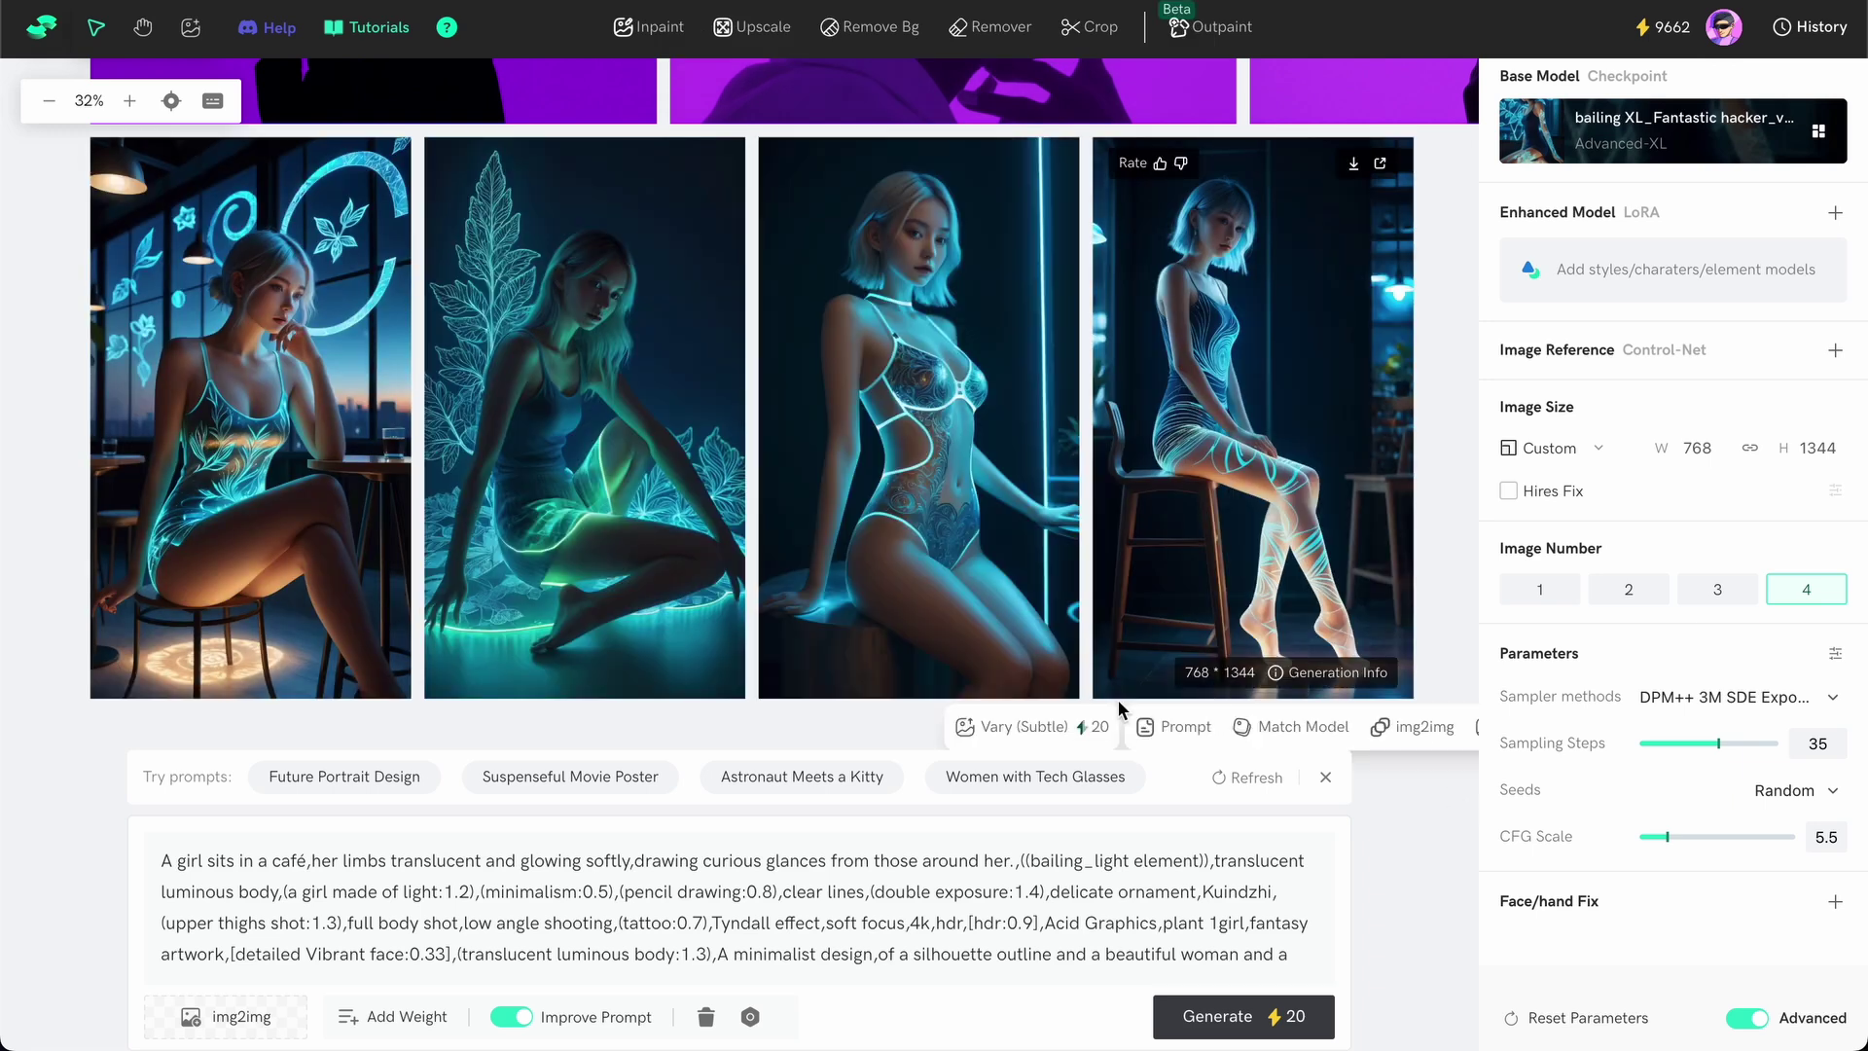
{"action": "double_click", "coordinate": [371, 337]}
{"action": "scroll", "coordinate": [1005, 377], "scroll_direction": "up", "scroll_amount": 3}
{"action": "scroll", "coordinate": [1005, 377], "scroll_direction": "down", "scroll_amount": 4}
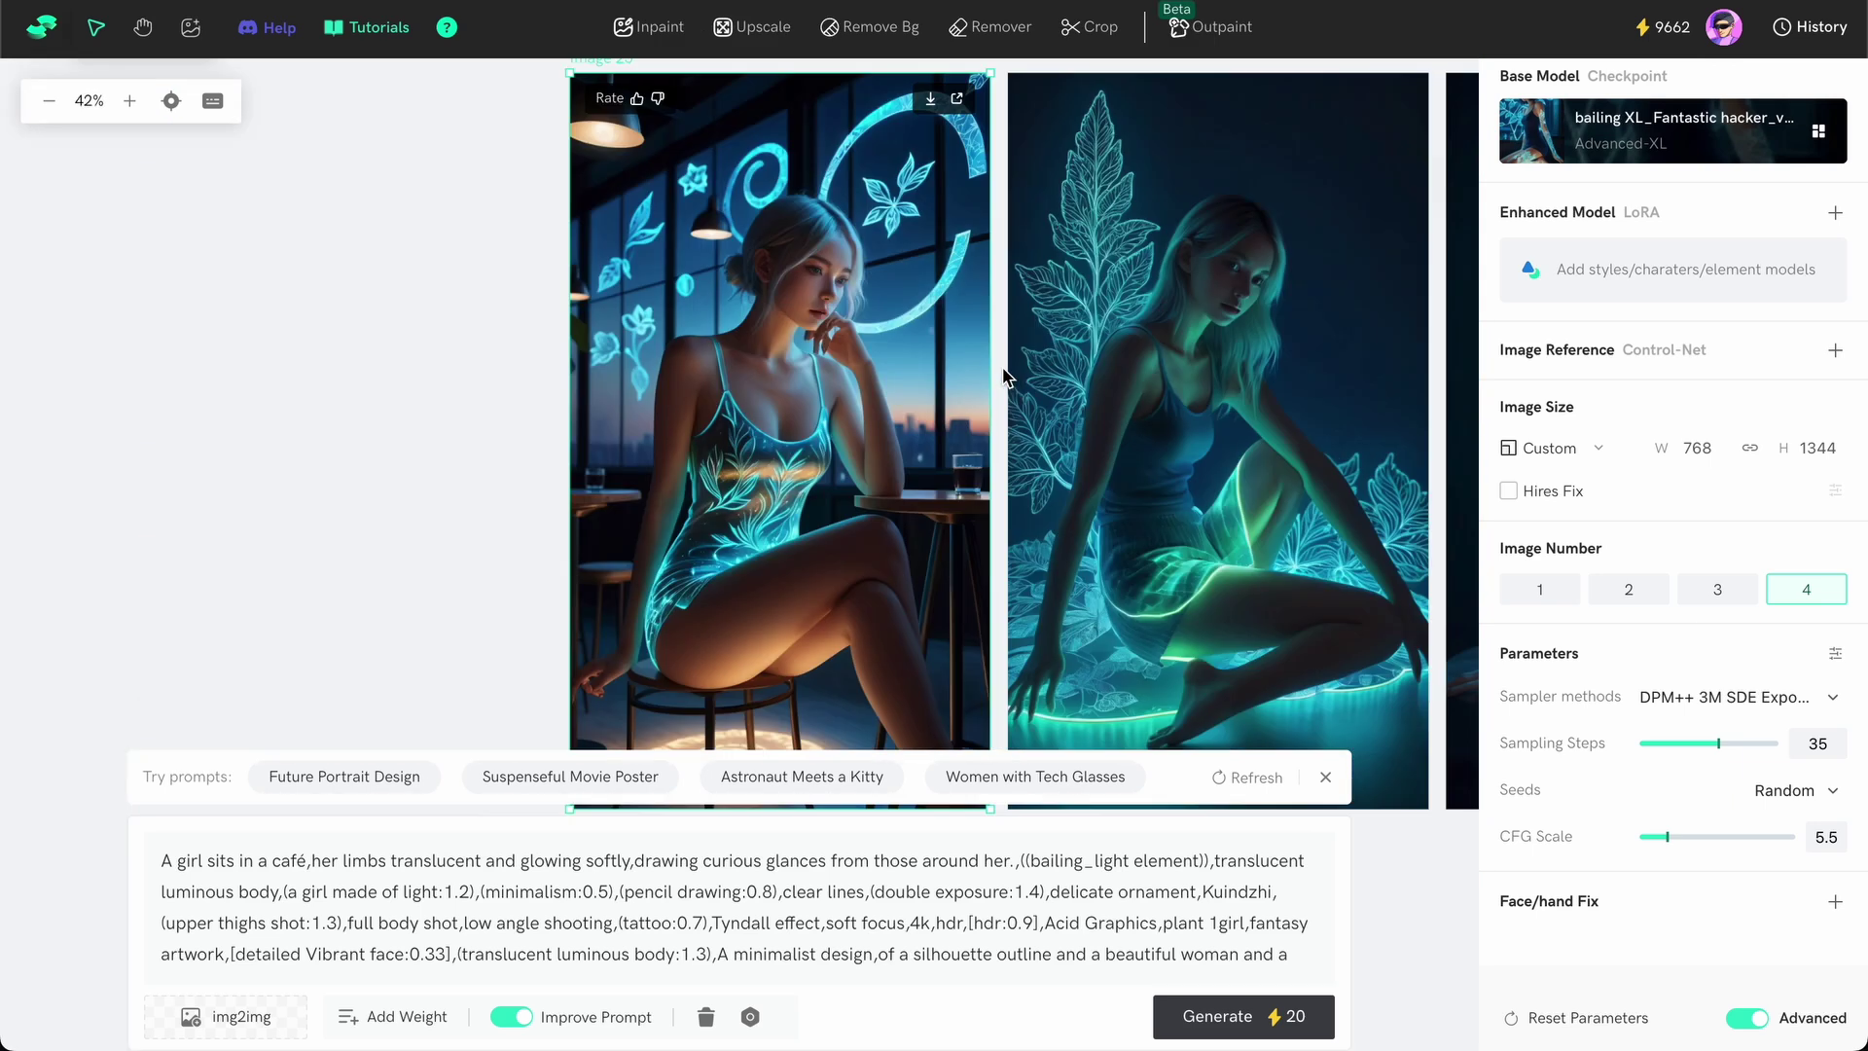
{"action": "scroll", "coordinate": [1005, 377], "scroll_direction": "right", "scroll_amount": 5}
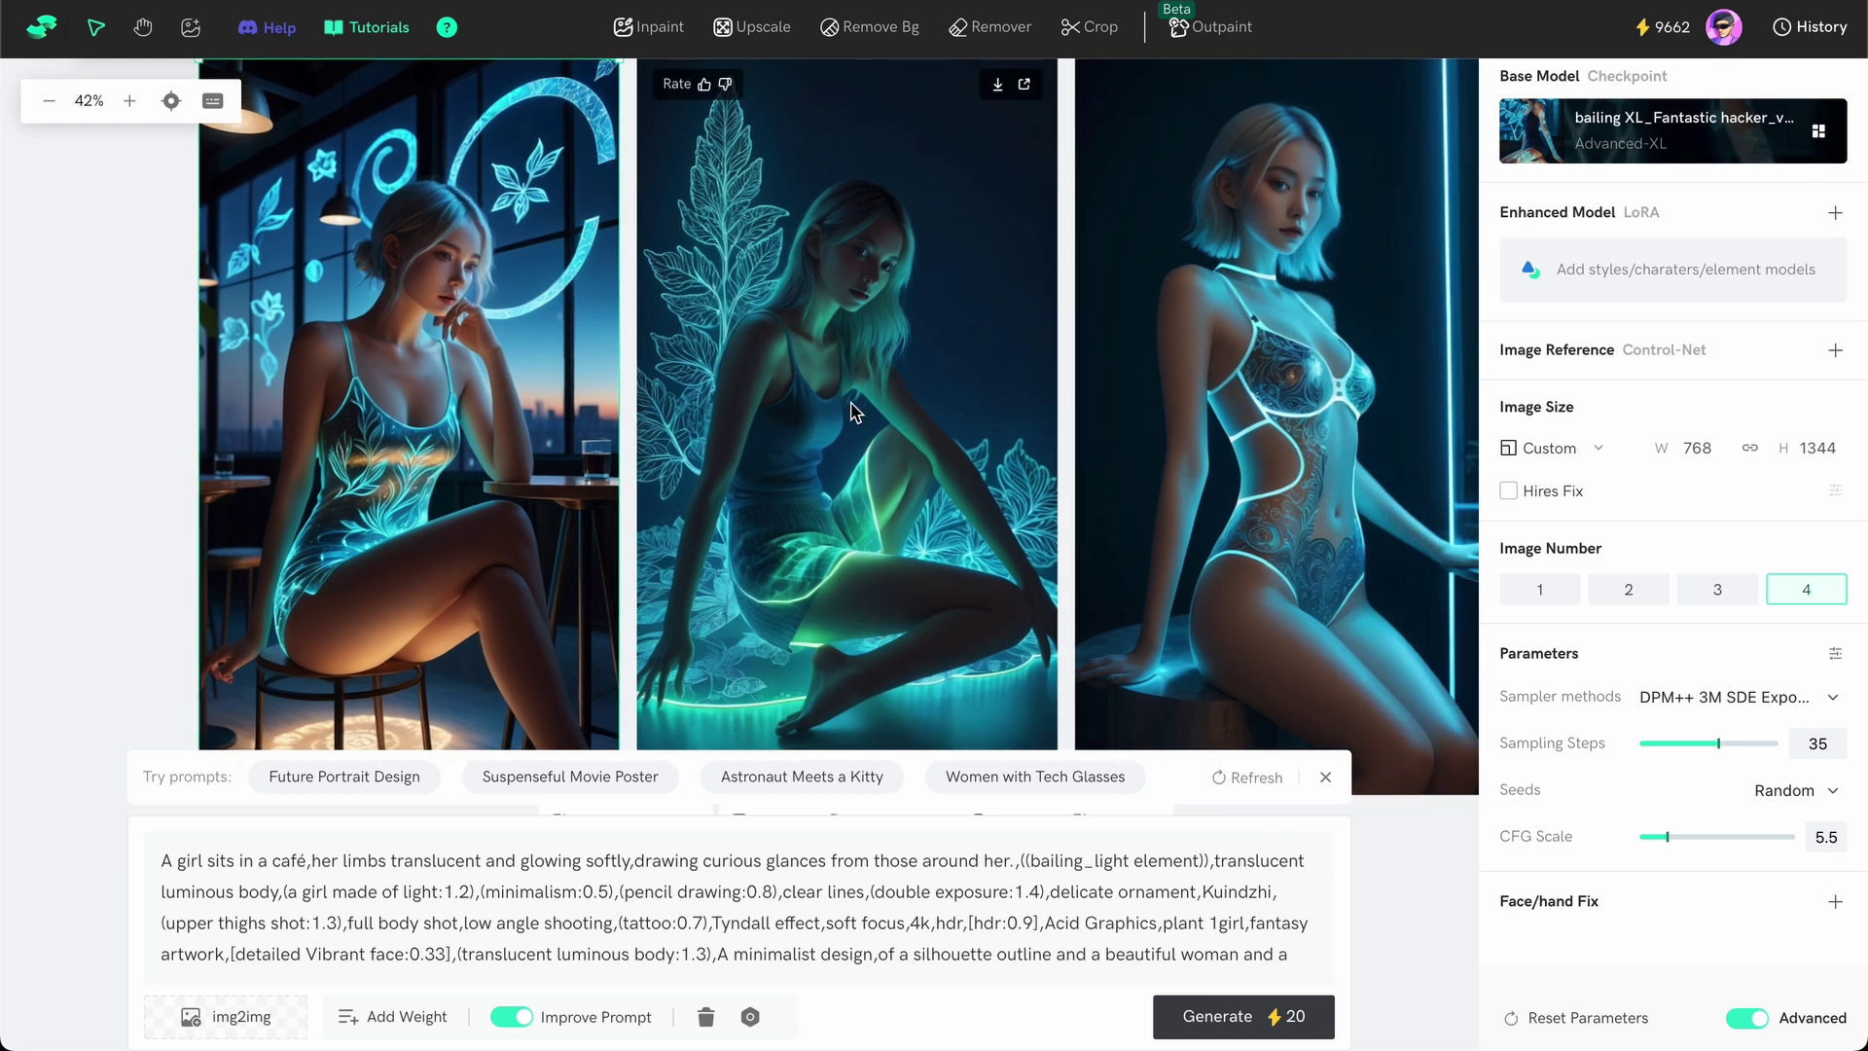
{"action": "scroll", "coordinate": [1228, 514], "scroll_direction": "right", "scroll_amount": 3}
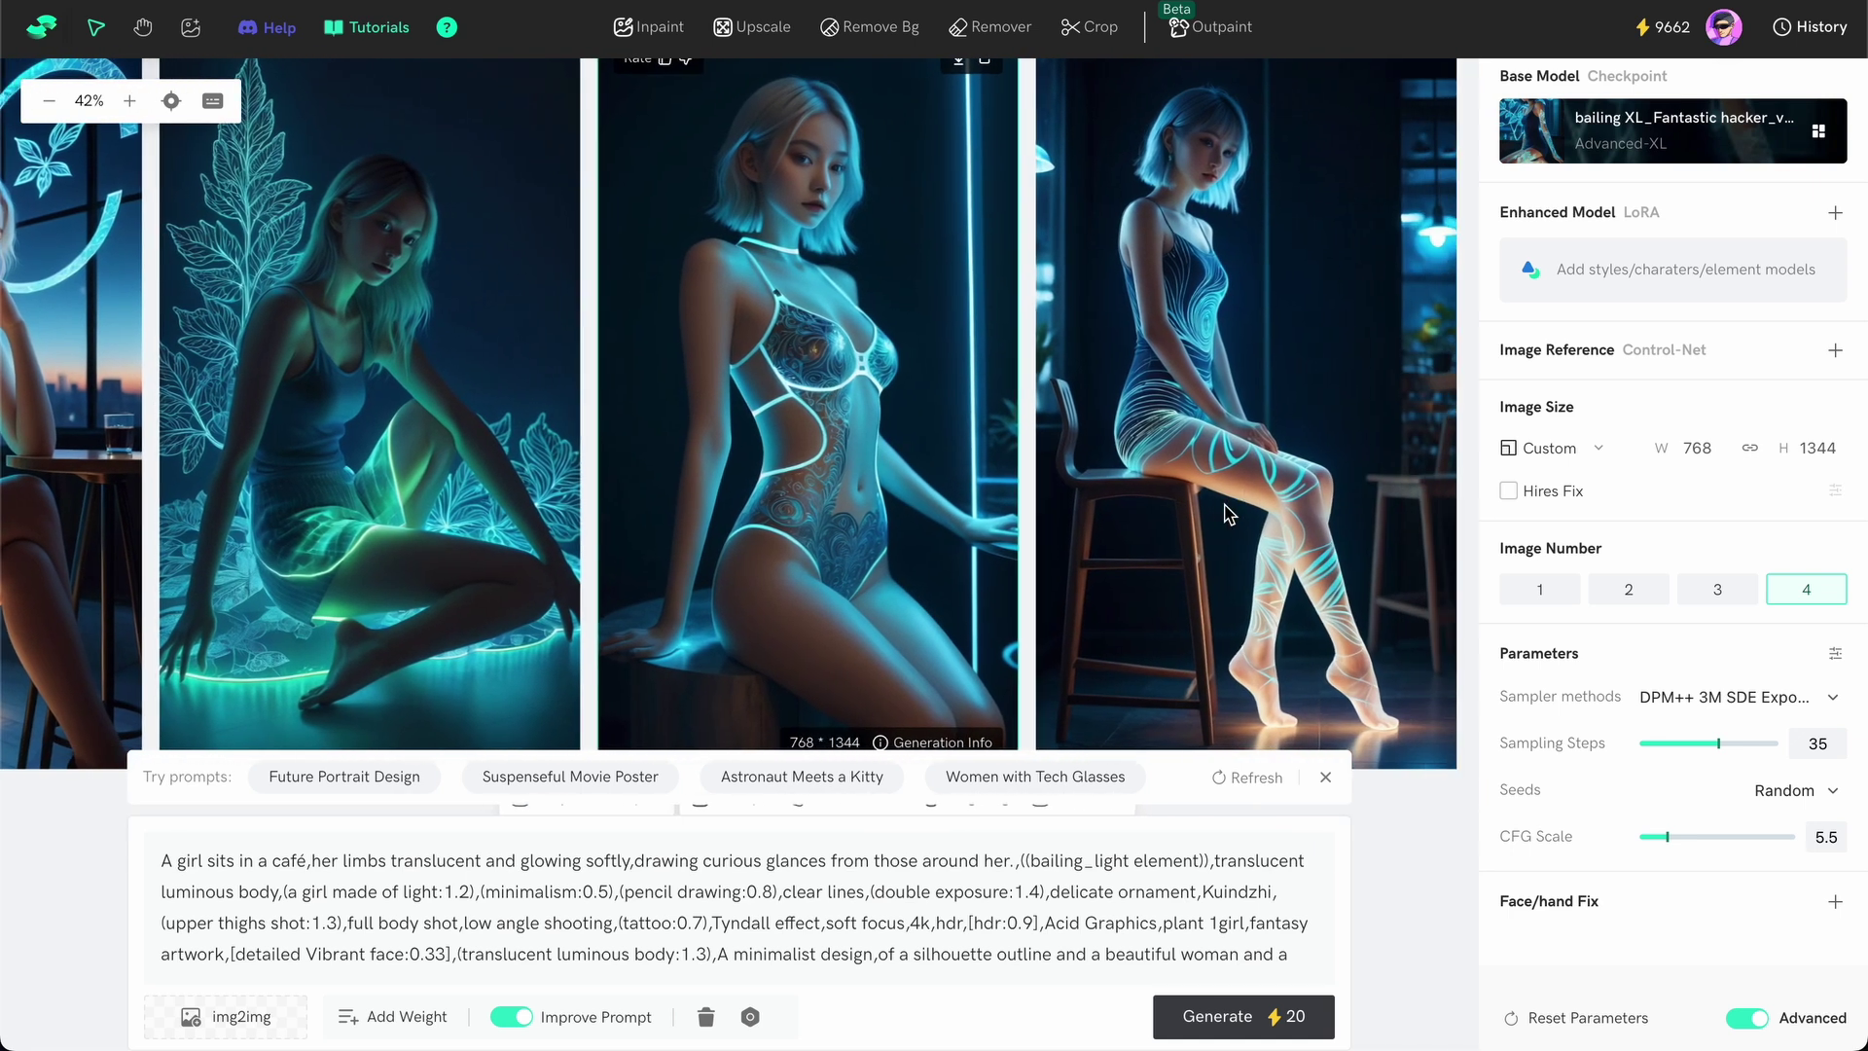
{"action": "left_click", "coordinate": [1375, 523]}
{"action": "scroll", "coordinate": [1375, 523], "scroll_direction": "right", "scroll_amount": 4}
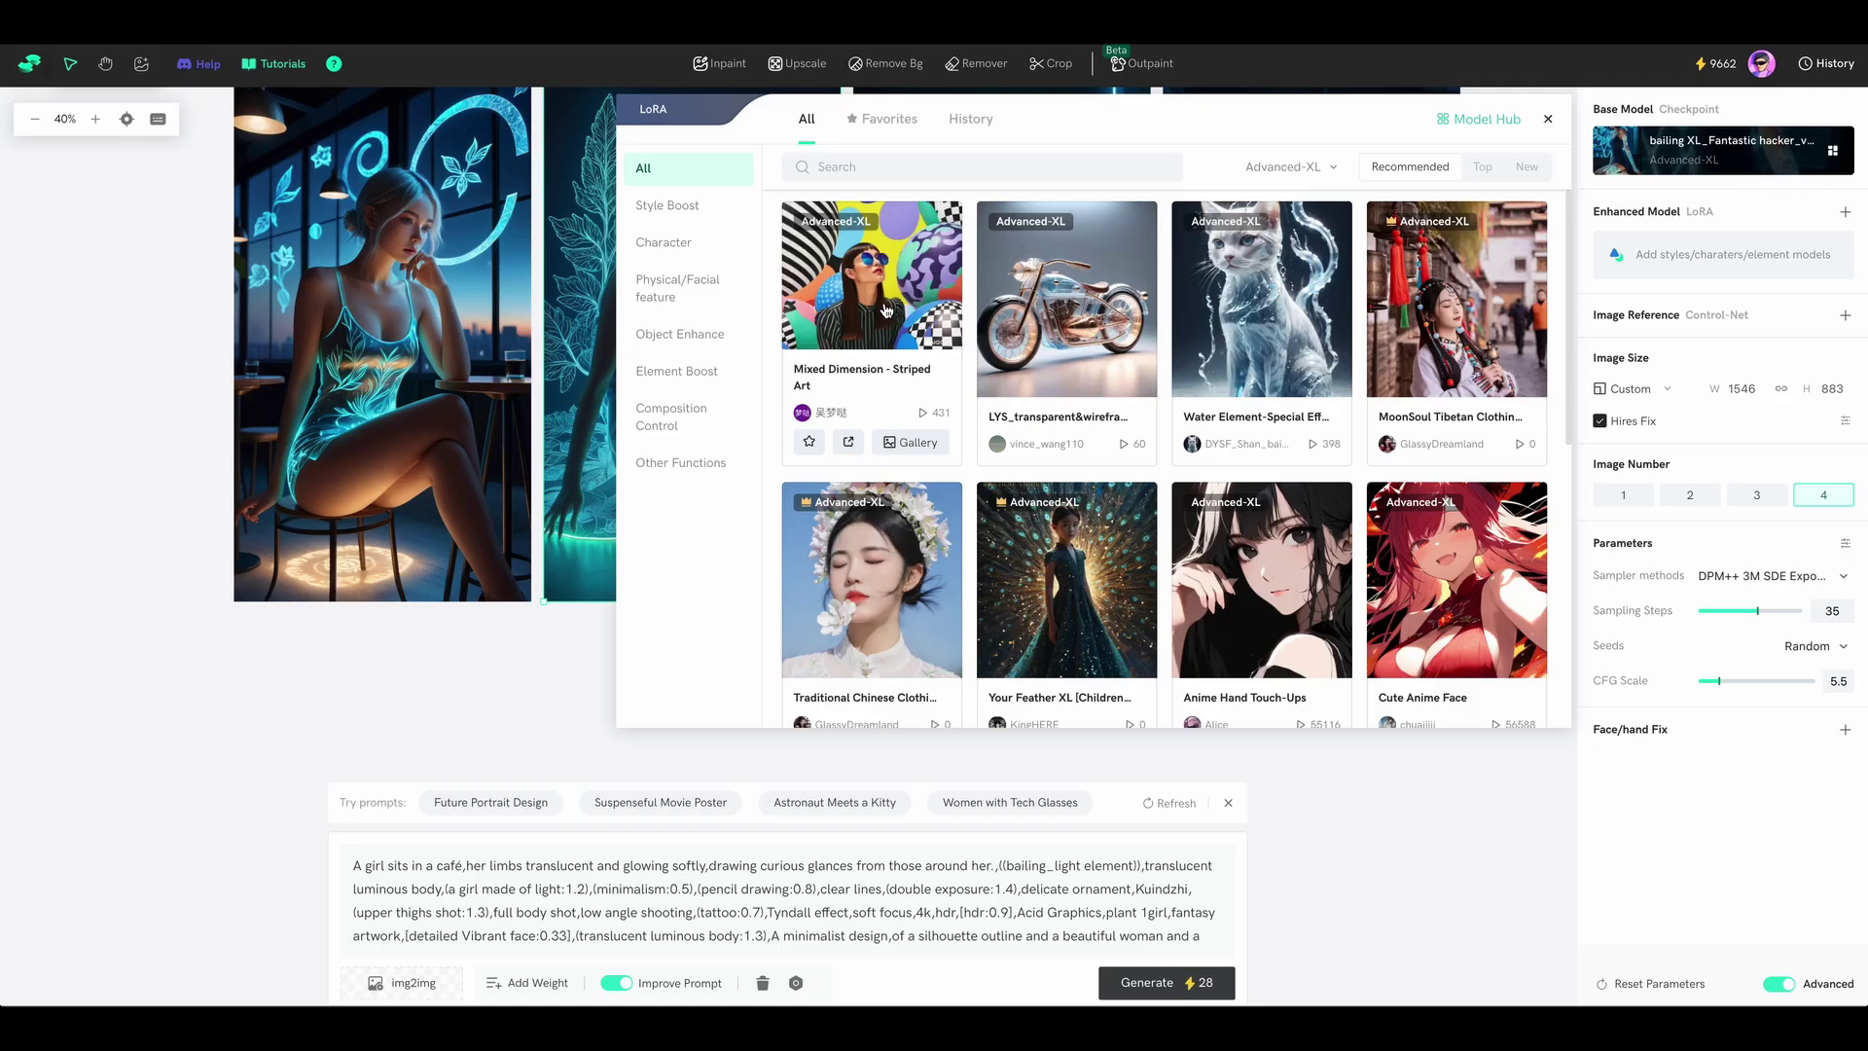
- Apply the Mixed Dimension - Striped Art LoRA at 0.6 and generate two batches of 1546×883 images
{"action": "left_click", "coordinate": [886, 310]}
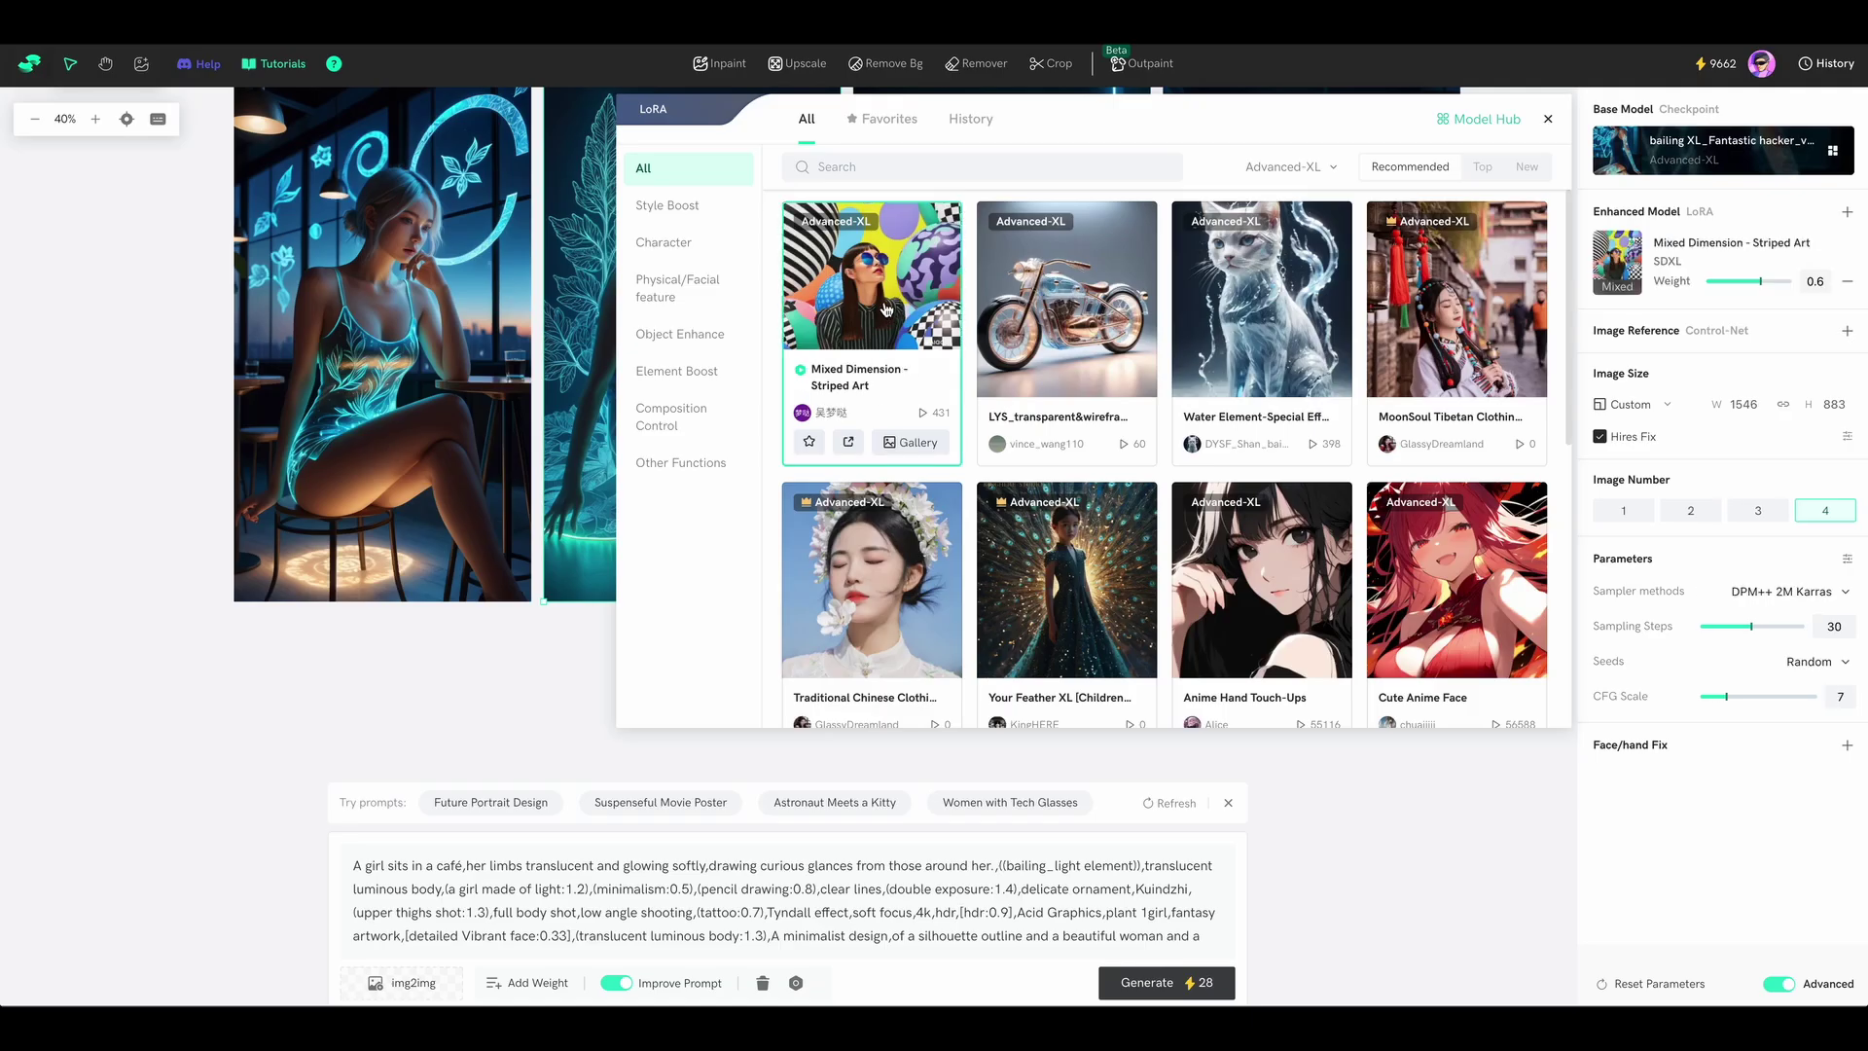
{"action": "left_click", "coordinate": [1549, 121]}
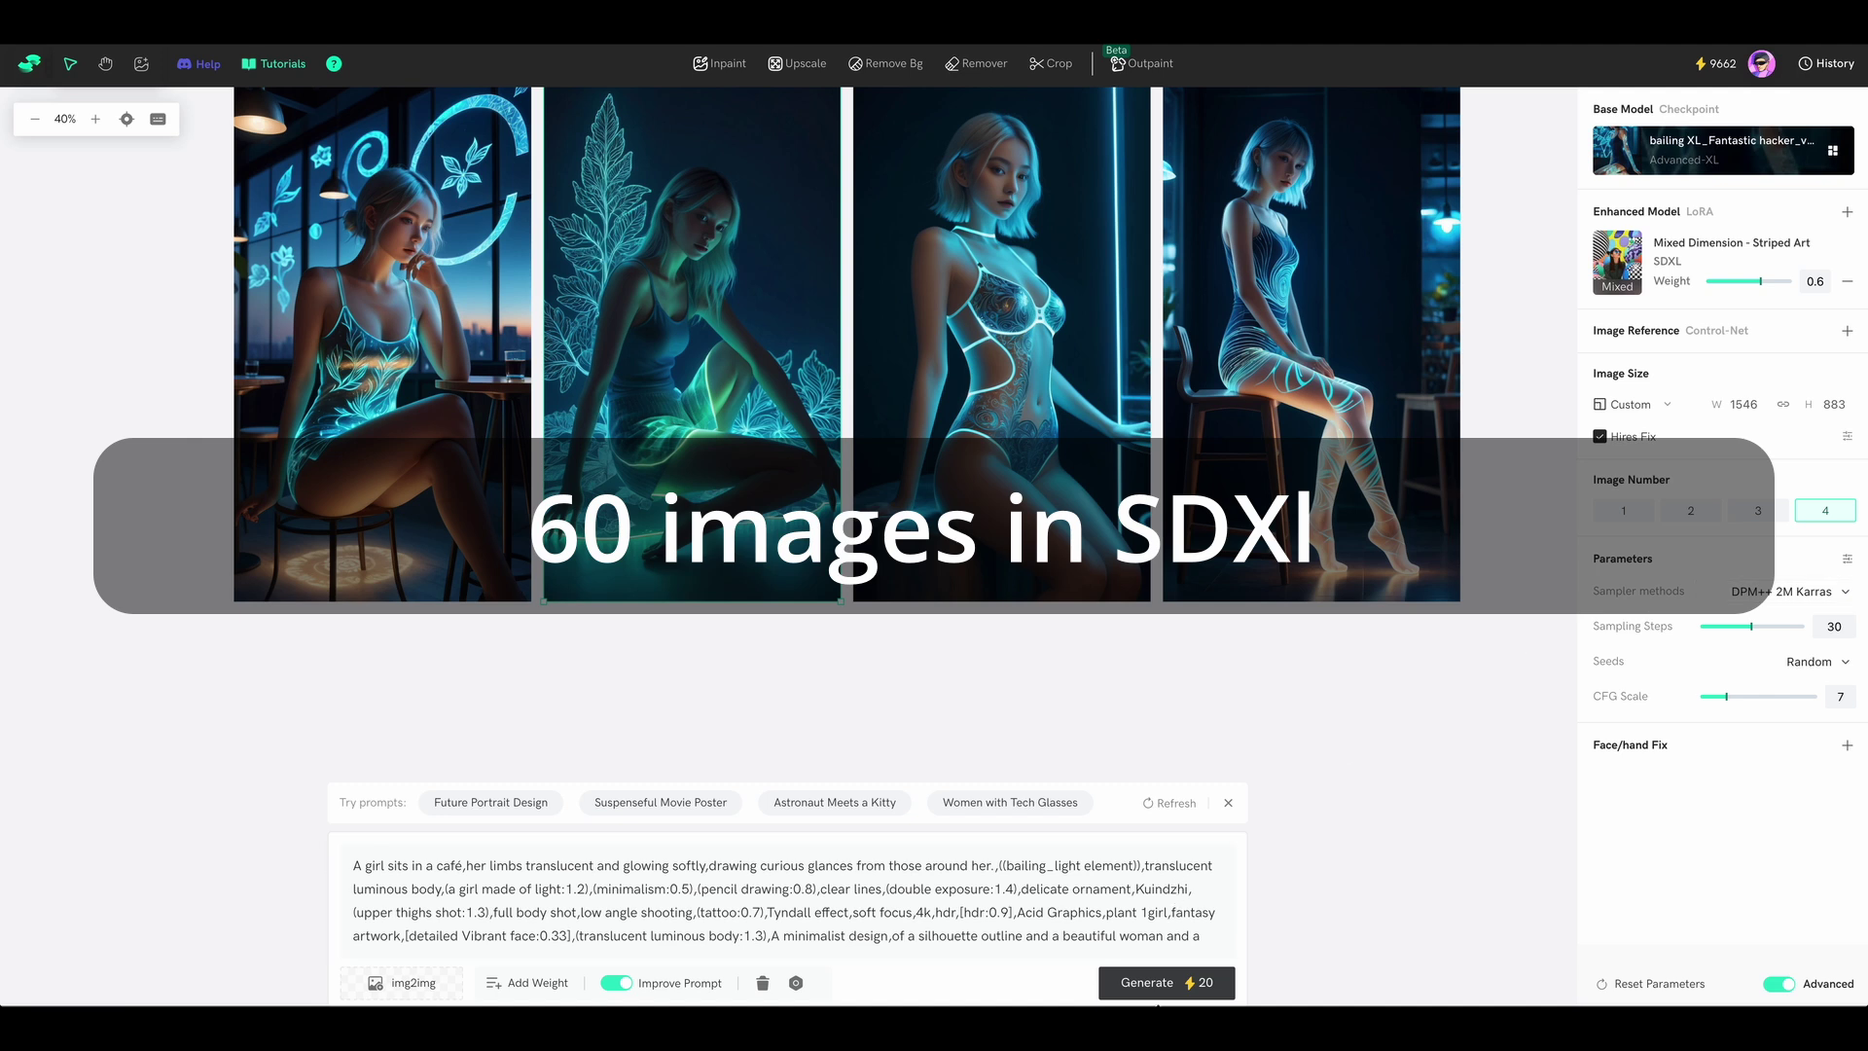
{"action": "left_click", "coordinate": [1212, 983]}
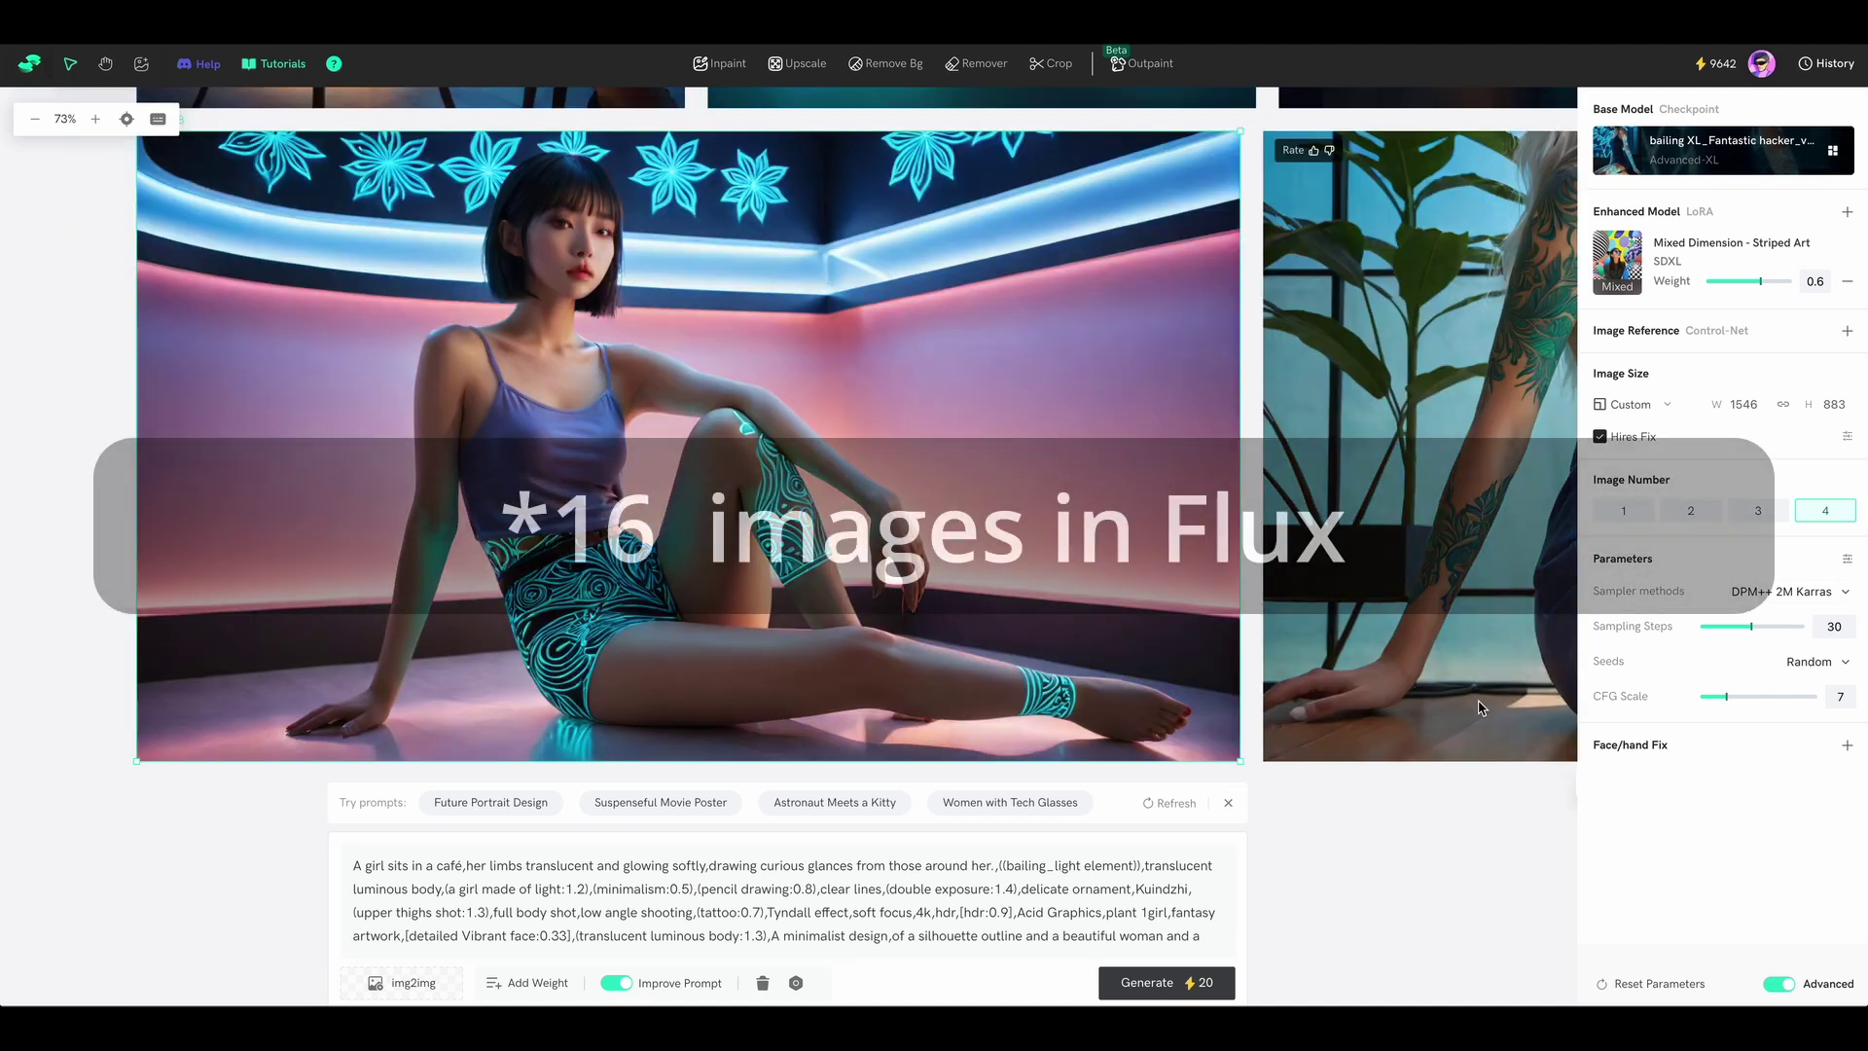
{"action": "scroll", "coordinate": [1479, 699], "scroll_direction": "right", "scroll_amount": 10}
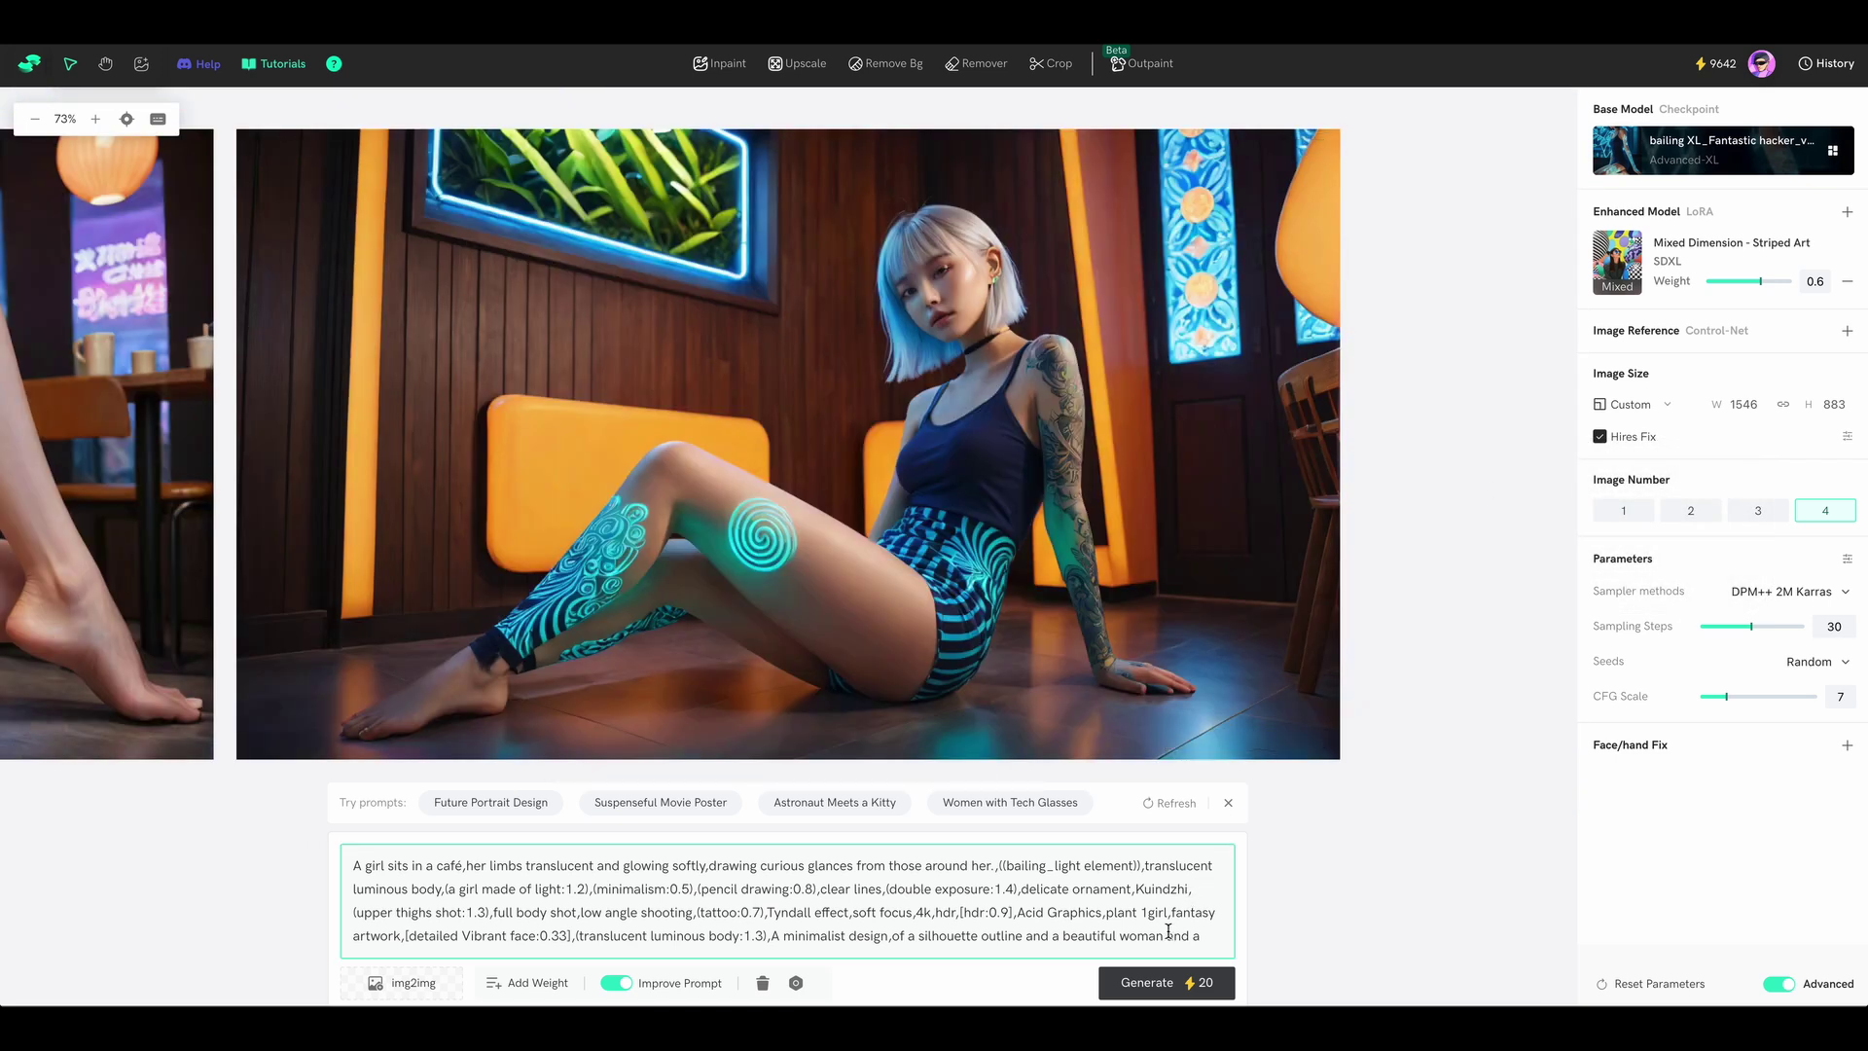
{"action": "left_click", "coordinate": [1168, 982]}
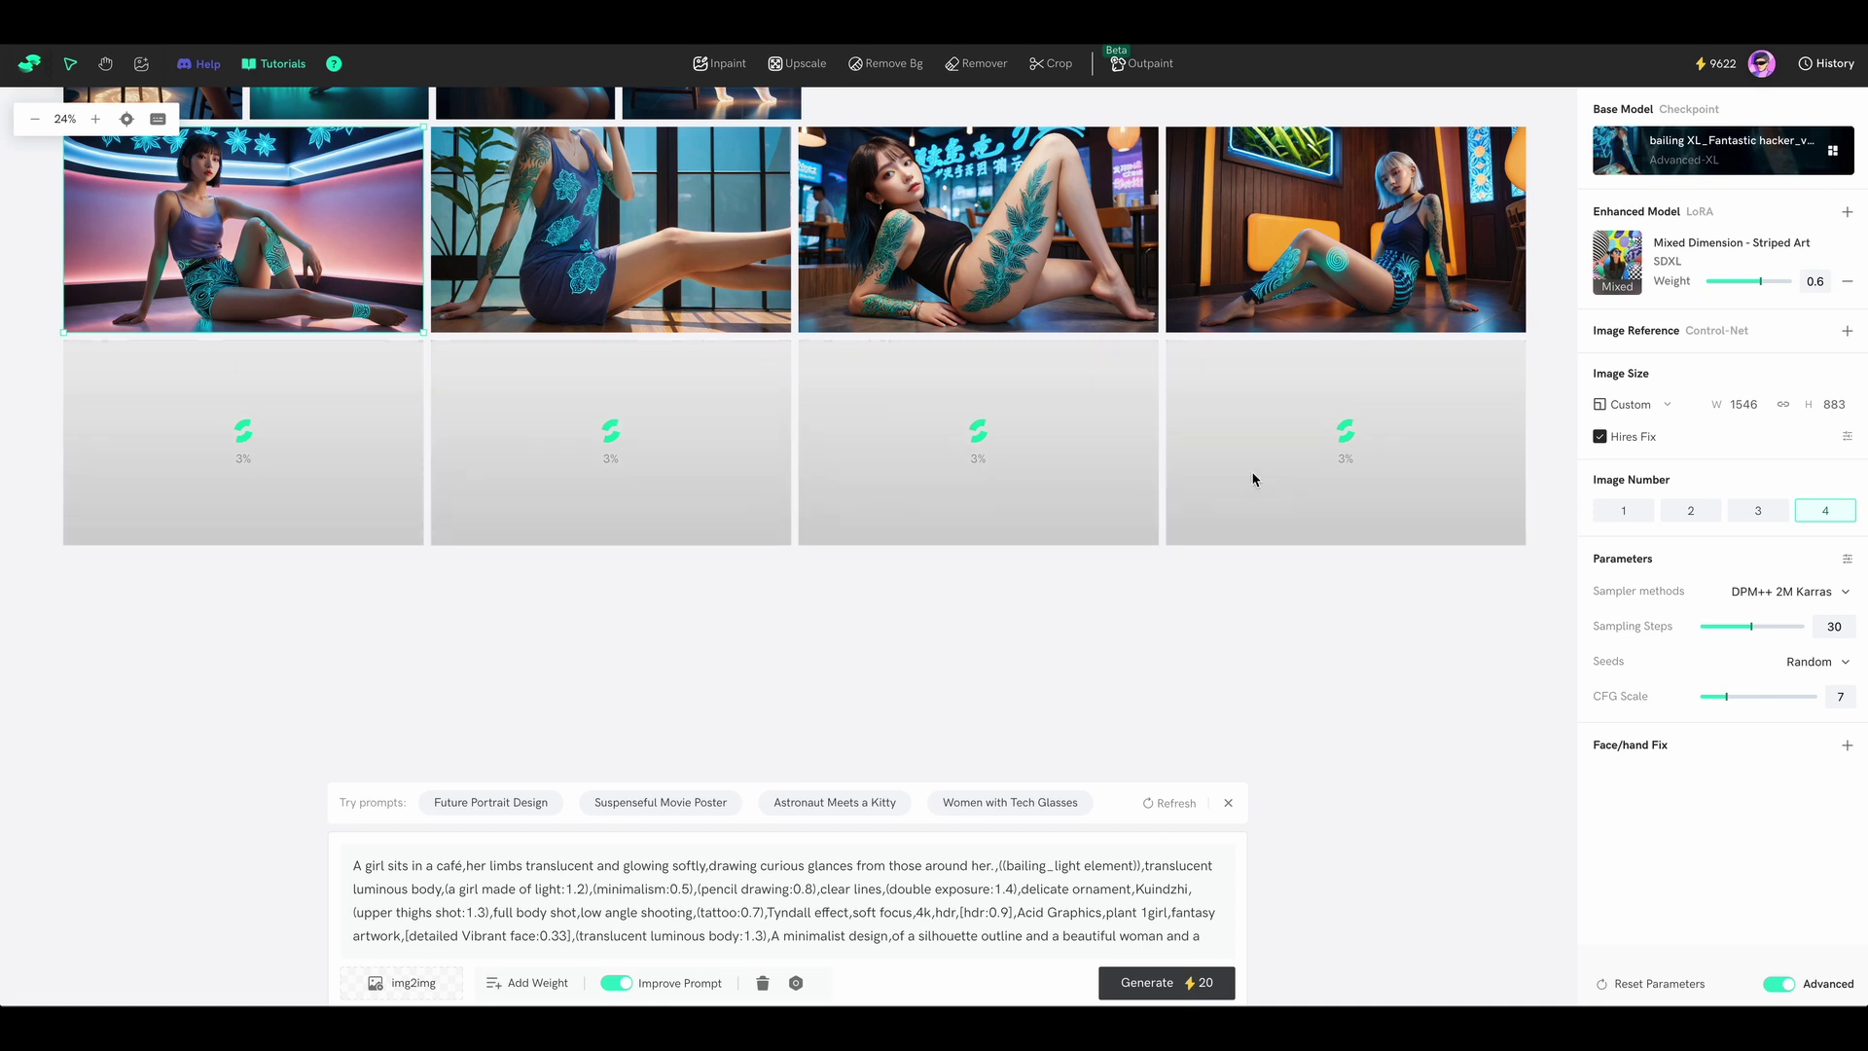
- Pick the third image of the new batch, return to the Shakker home page and launch A1111 WebUI
{"action": "left_click", "coordinate": [1126, 290]}
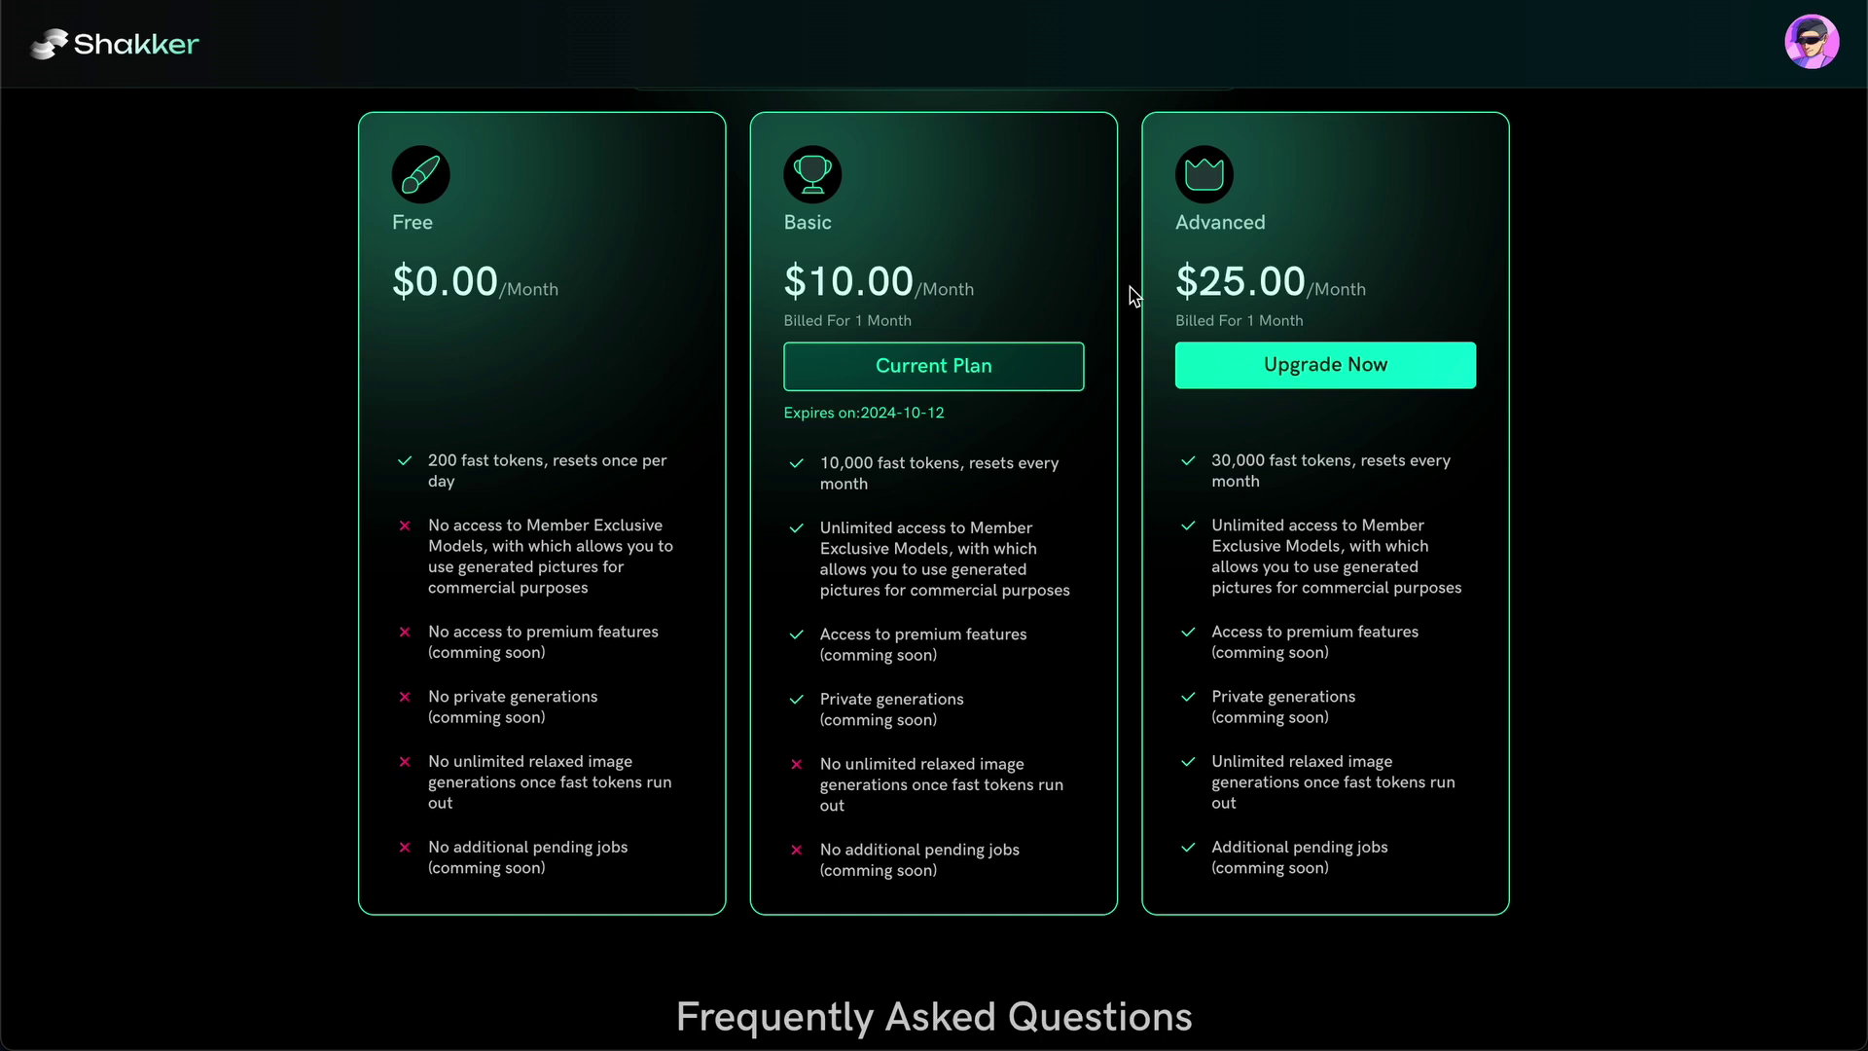
{"action": "left_click", "coordinate": [109, 51]}
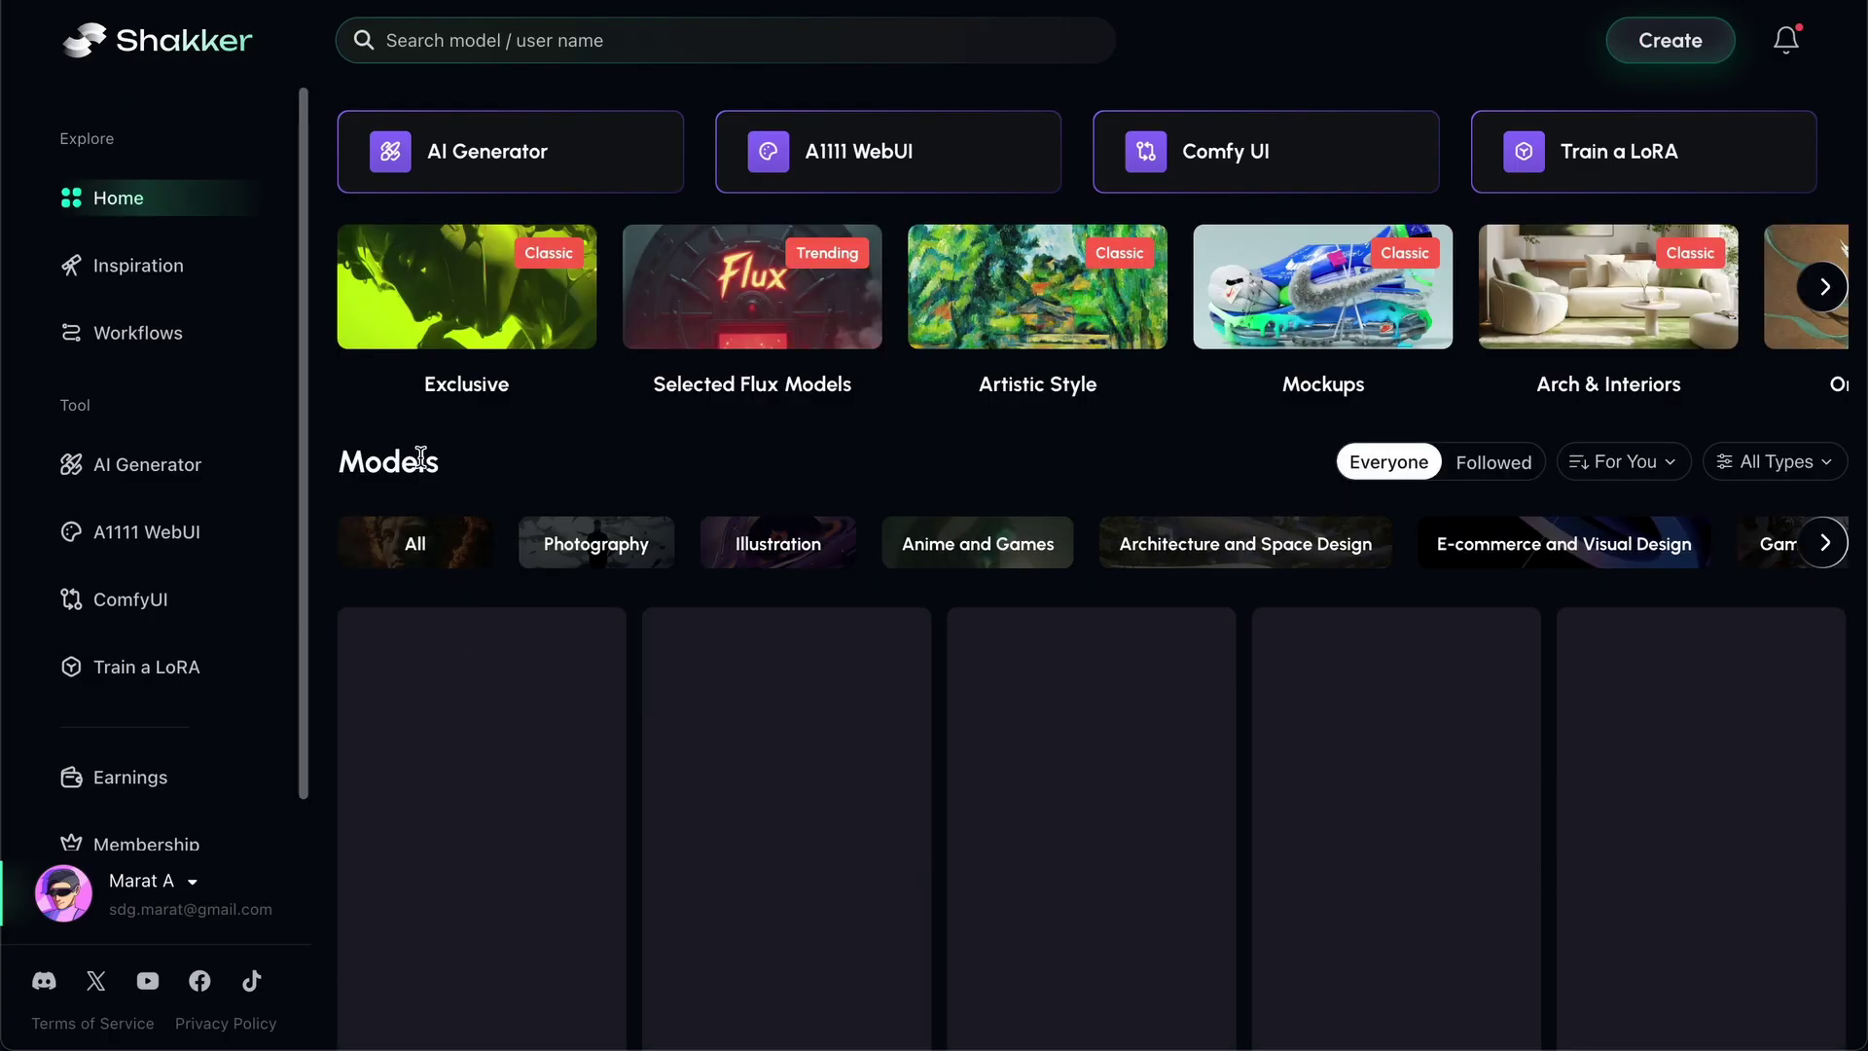
{"action": "left_click", "coordinate": [203, 663]}
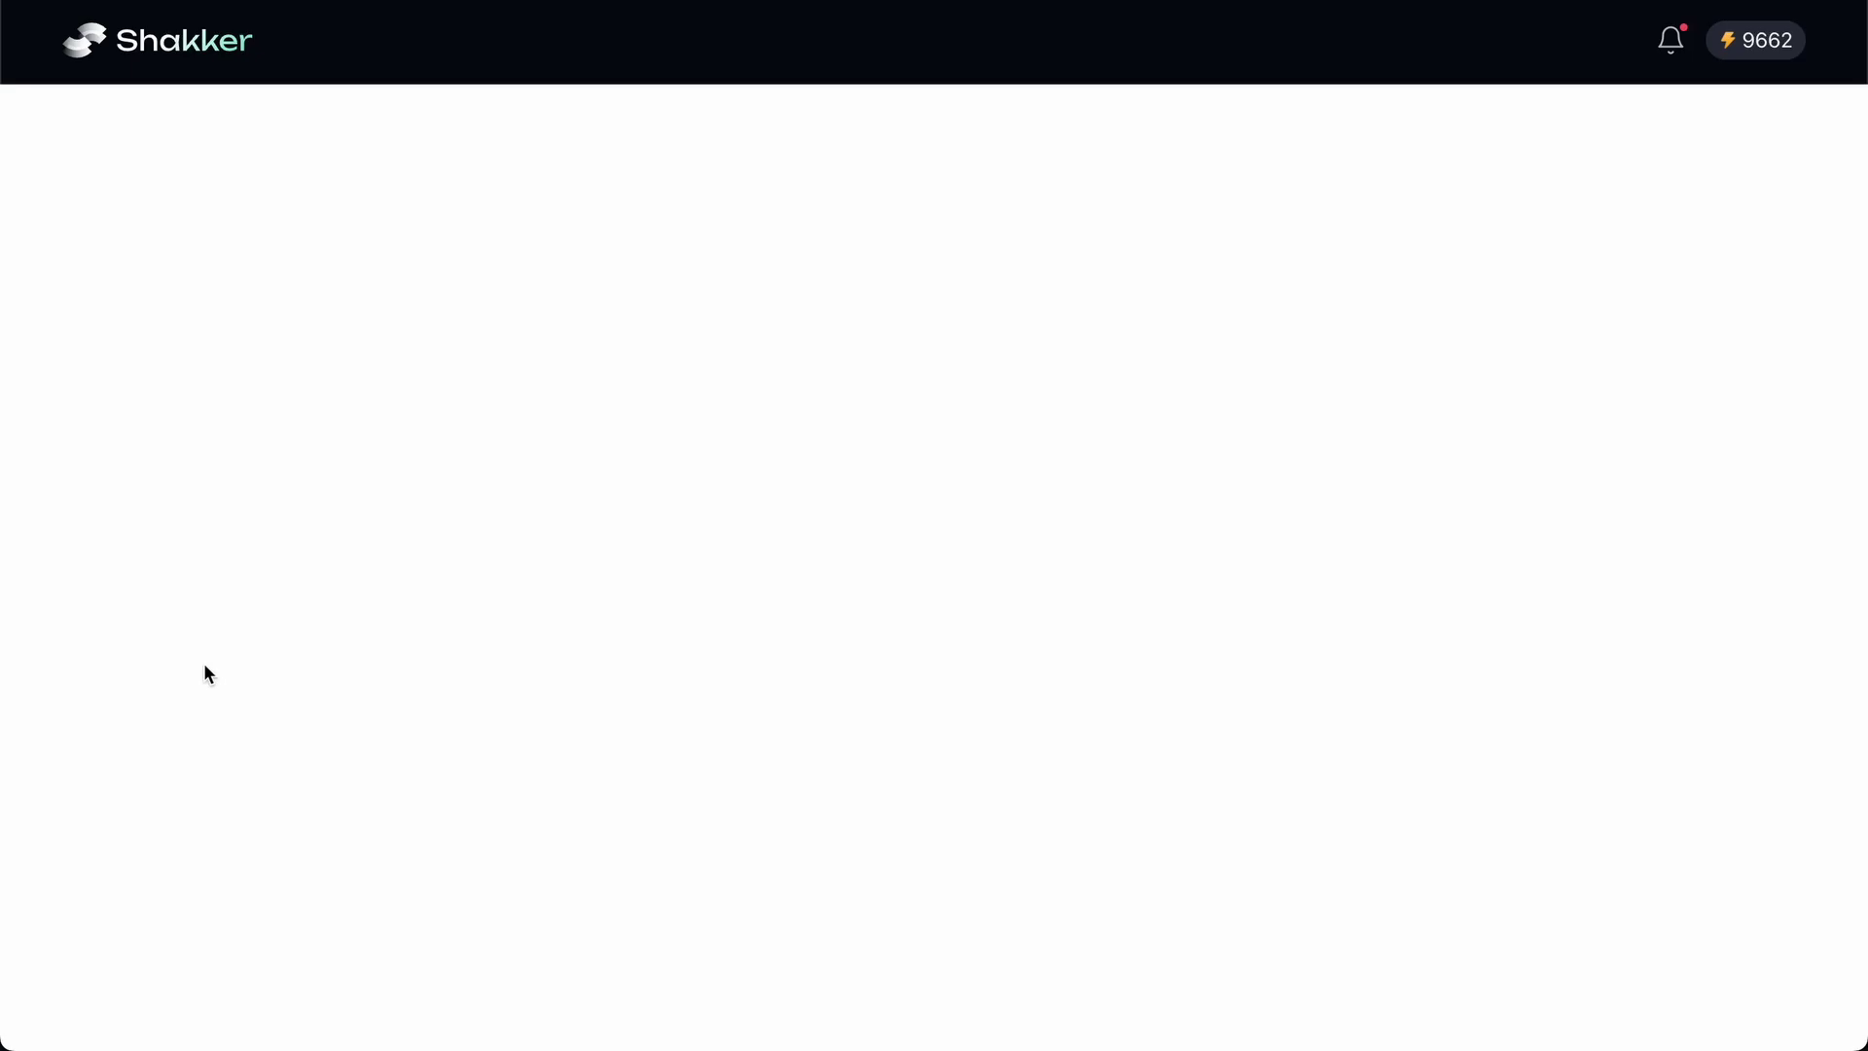